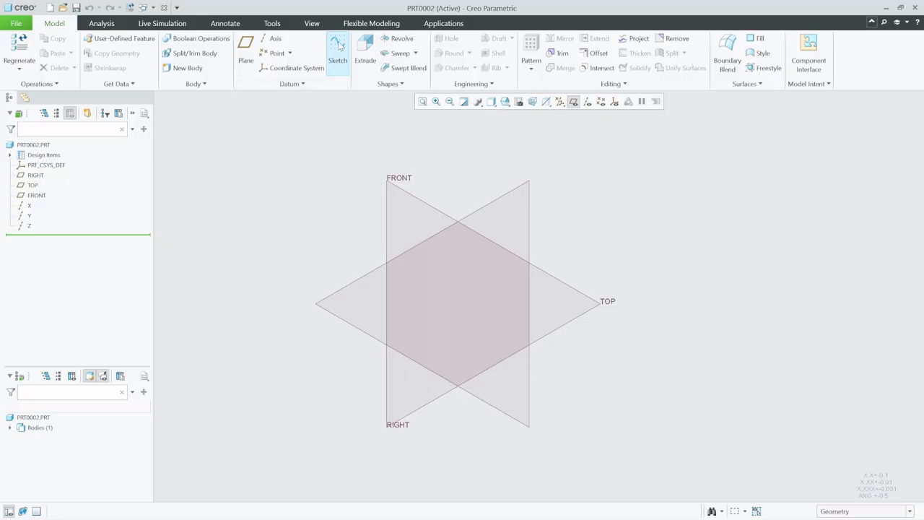
Start a new sketch on the RIGHT datum plane, using the TOP plane as the Top orientation reference
{"action": "left_click", "coordinate": [337, 47]}
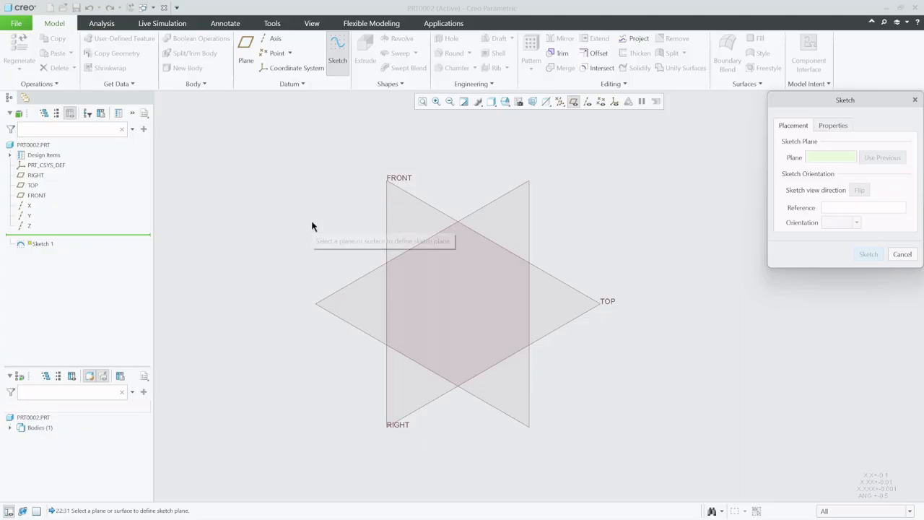
{"action": "left_click", "coordinate": [511, 195]}
{"action": "left_click", "coordinate": [462, 294]}
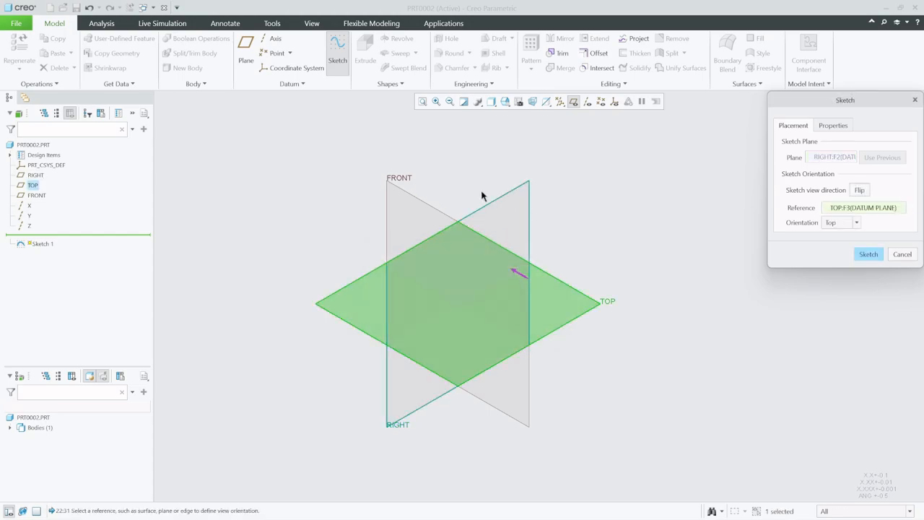
{"action": "left_click", "coordinate": [868, 254]}
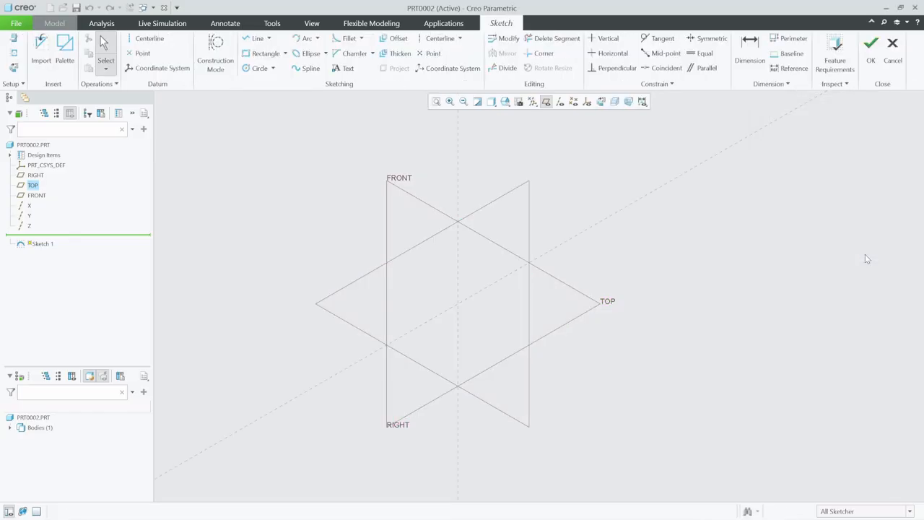
Orient the sketch flat and draw an open stepped line: about 128 up, 223 across, and 197 down
{"action": "left_click", "coordinate": [603, 101]}
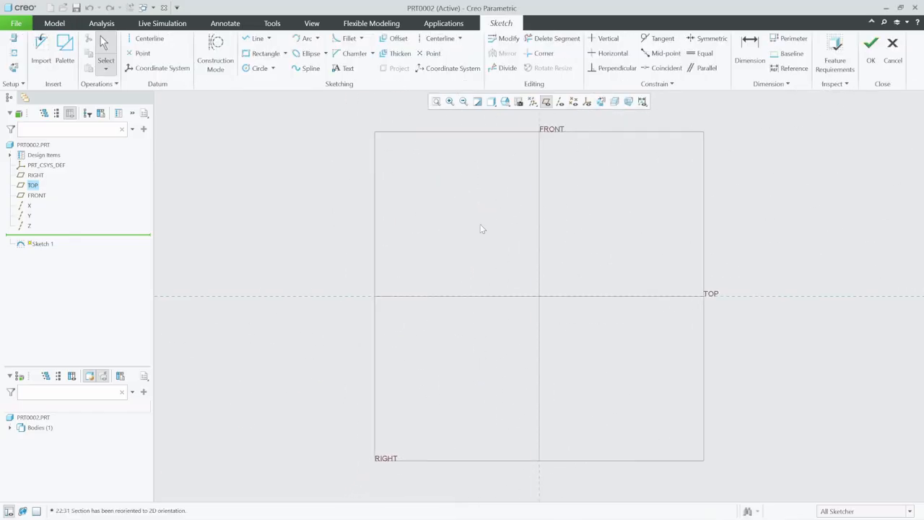
{"action": "left_click", "coordinate": [254, 40]}
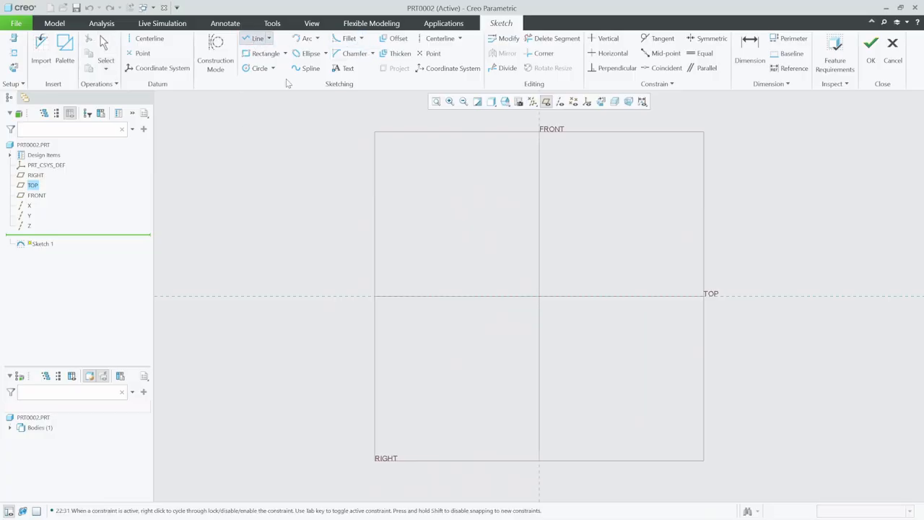
{"action": "left_click", "coordinate": [464, 181]}
{"action": "left_click", "coordinate": [464, 264]}
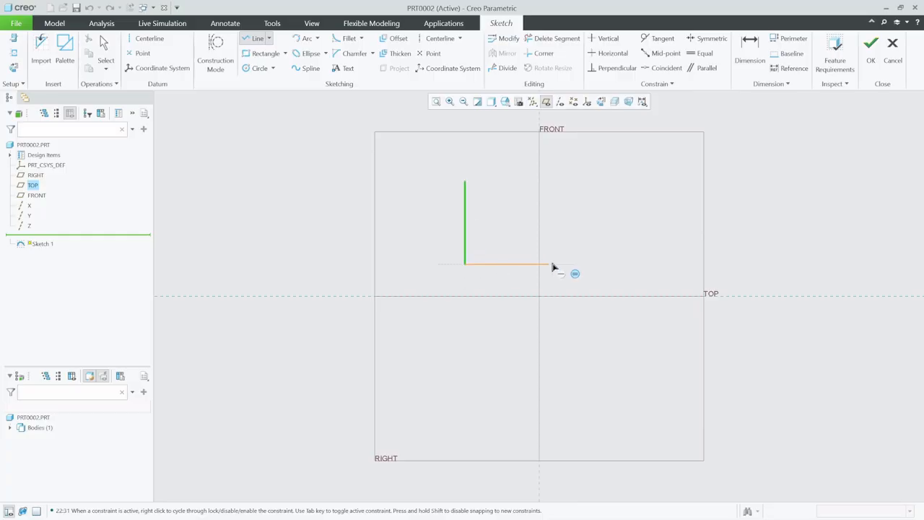
{"action": "left_click", "coordinate": [610, 264]}
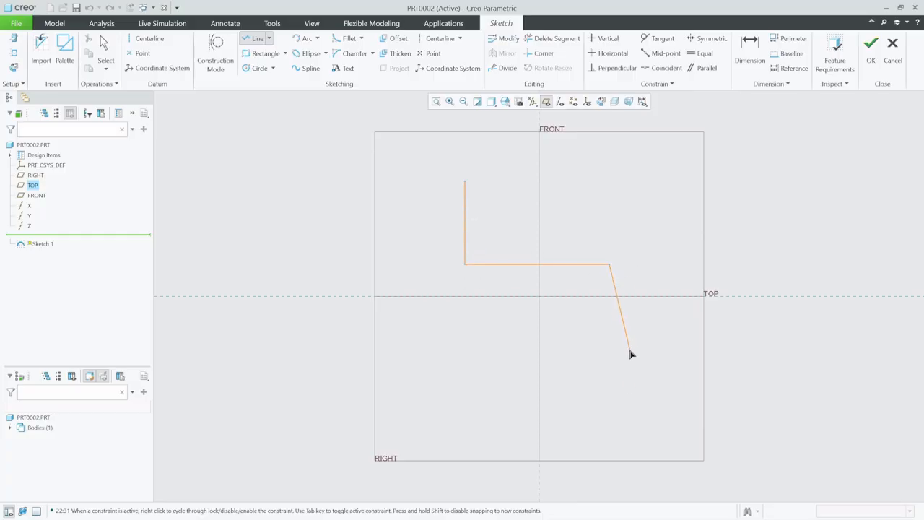
{"action": "left_click", "coordinate": [610, 392]}
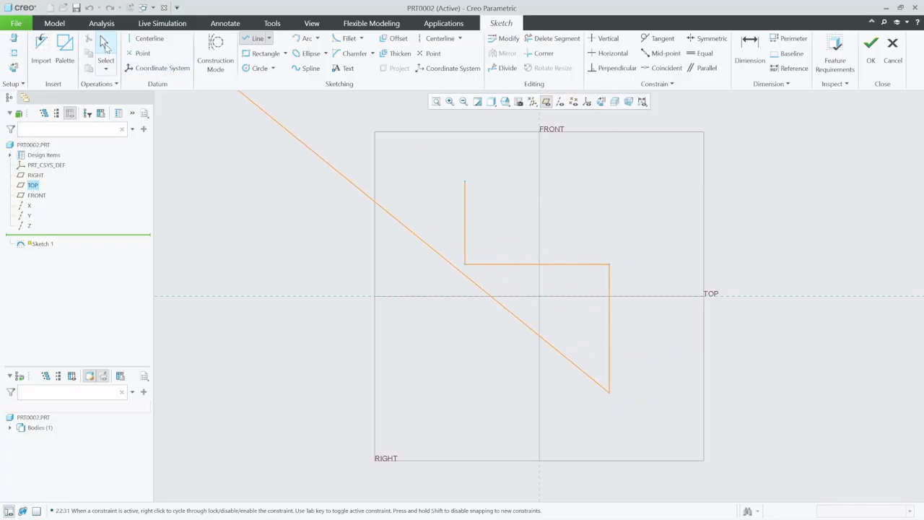
{"action": "left_click", "coordinate": [105, 51]}
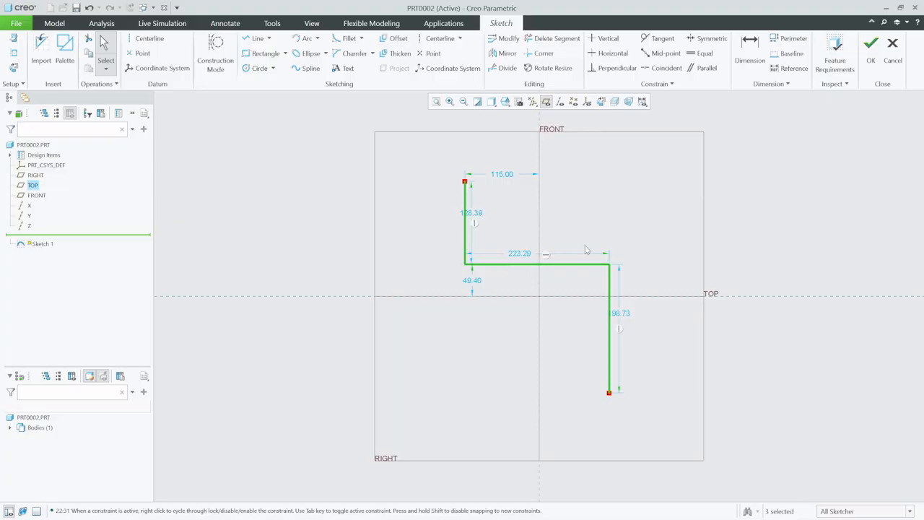
Set the upper vertical segment's length to 120
{"action": "double_click", "coordinate": [476, 215]}
{"action": "type", "text": "1"}
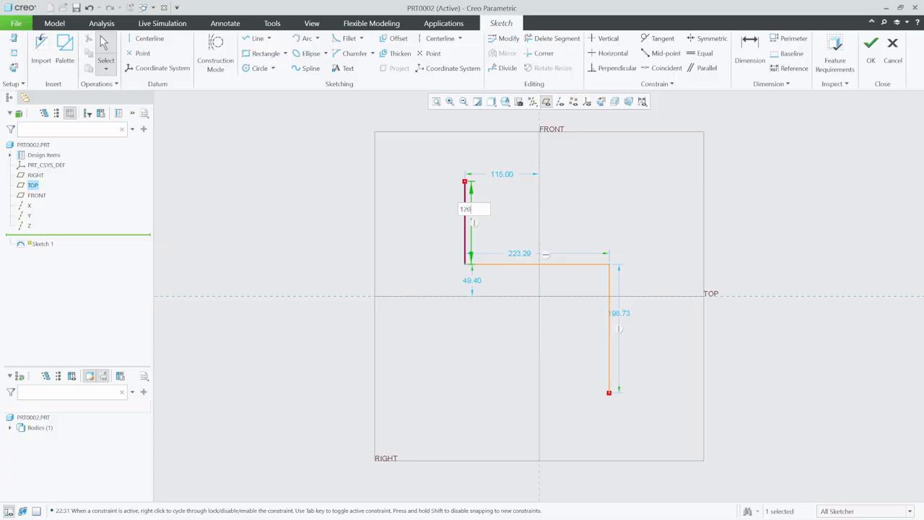
{"action": "type", "text": "20"}
{"action": "key", "text": "Return"}
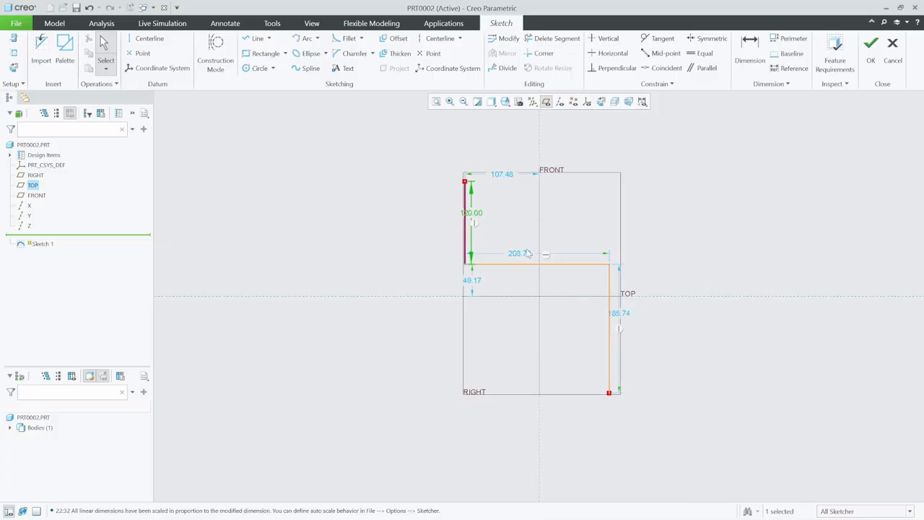
Set the horizontal segment's length to 80
{"action": "left_click", "coordinate": [527, 254]}
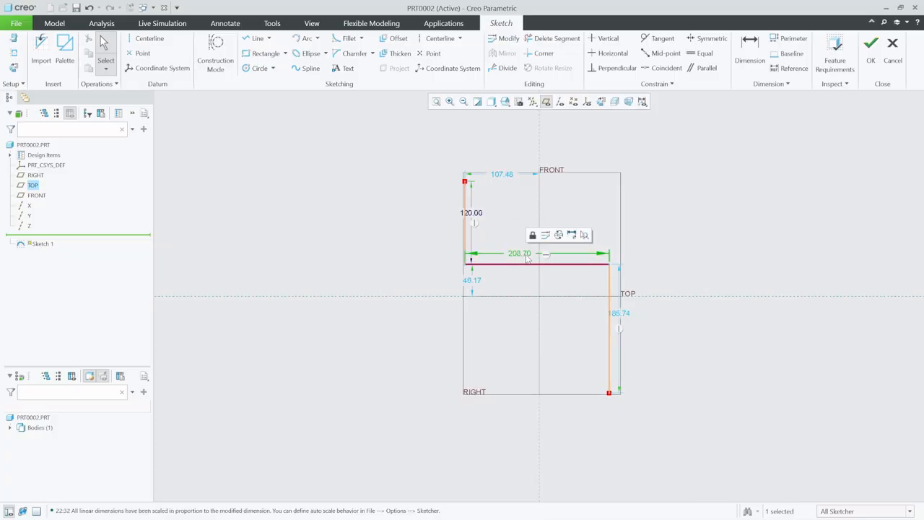
{"action": "double_click", "coordinate": [527, 257]}
{"action": "type", "text": "80"}
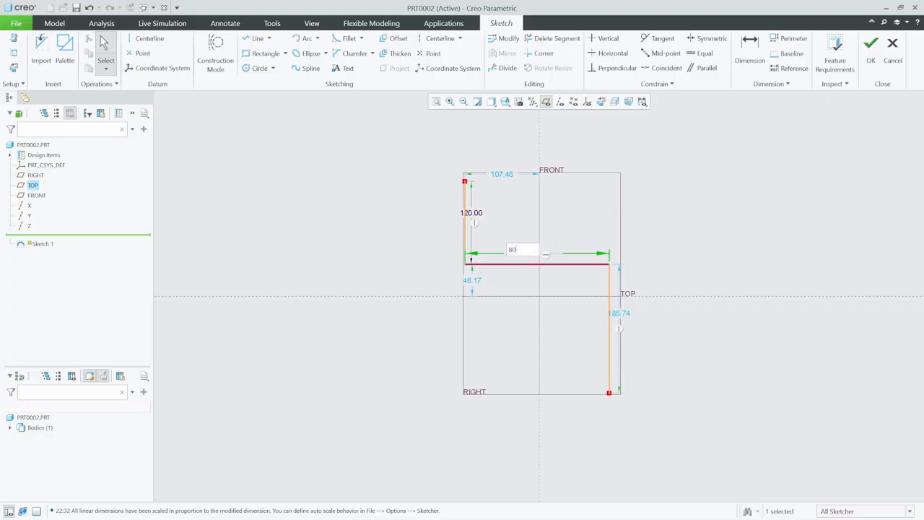
{"action": "key", "text": "Return"}
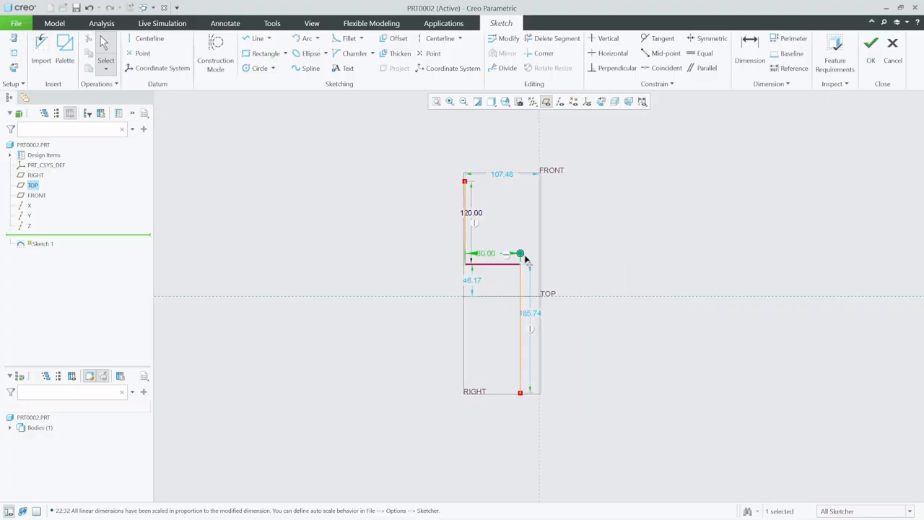
Set the lower vertical segment's length to 185 and finish the sketch
{"action": "double_click", "coordinate": [530, 315]}
{"action": "type", "text": "185"}
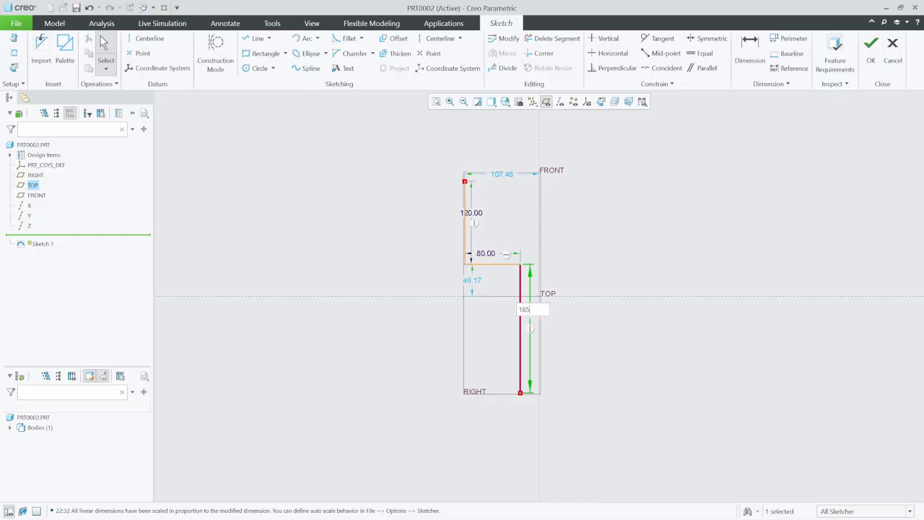
{"action": "key", "text": "Return"}
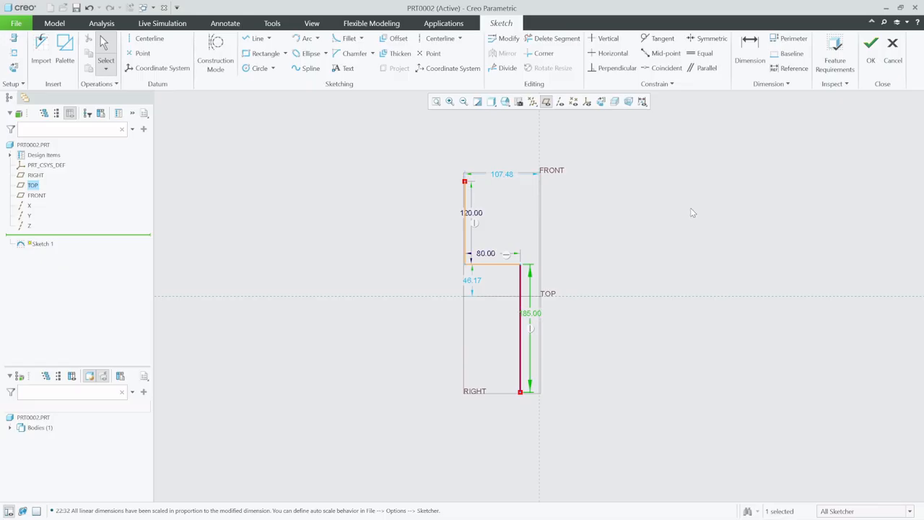
{"action": "left_click", "coordinate": [871, 47]}
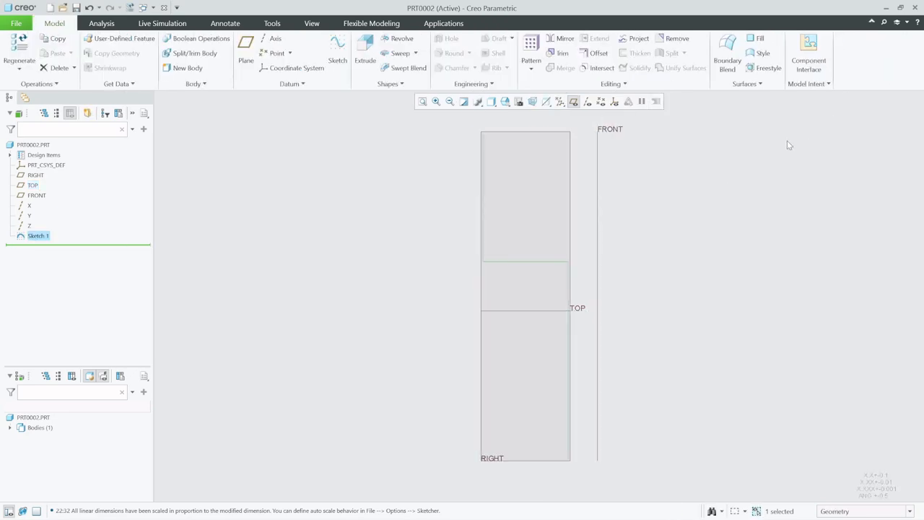
Start an Extrude of the sketch as a thickened solid
{"action": "middle_click_drag", "start_coordinate": [548, 223], "coordinate": [503, 243]}
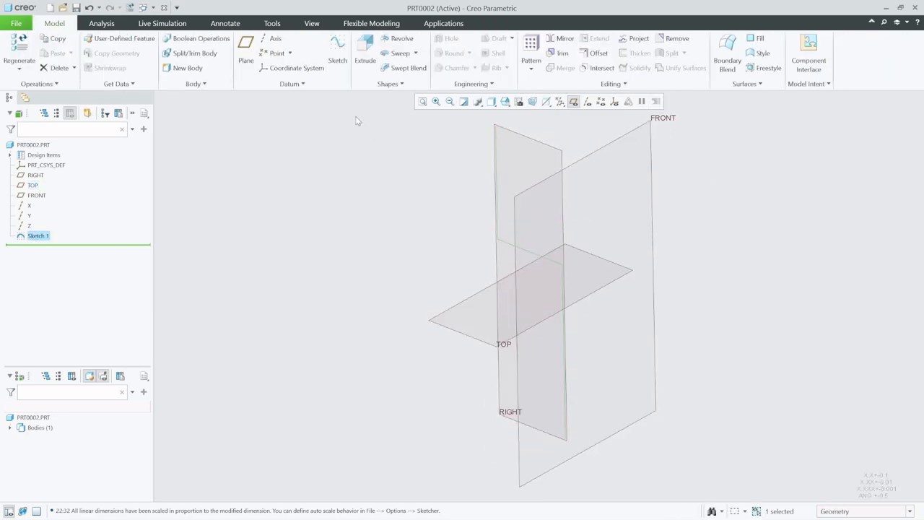
{"action": "left_click", "coordinate": [362, 52]}
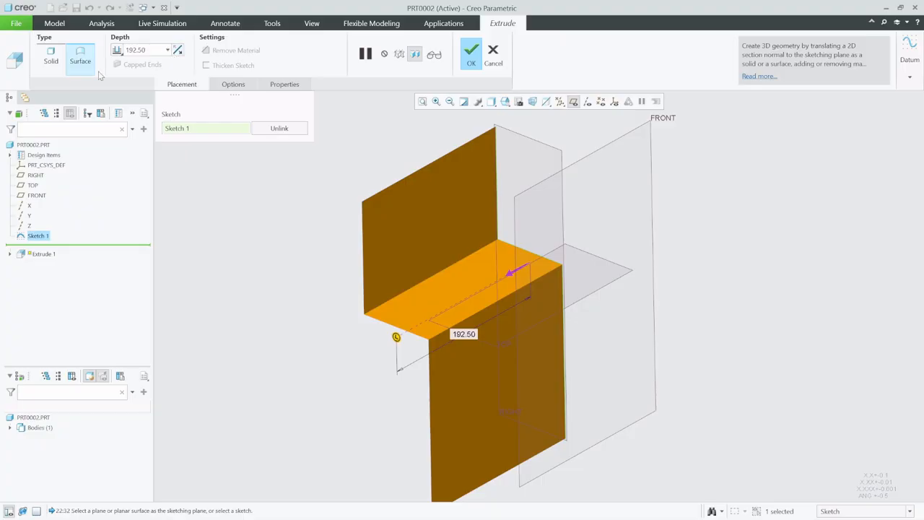
{"action": "left_click", "coordinate": [60, 57]}
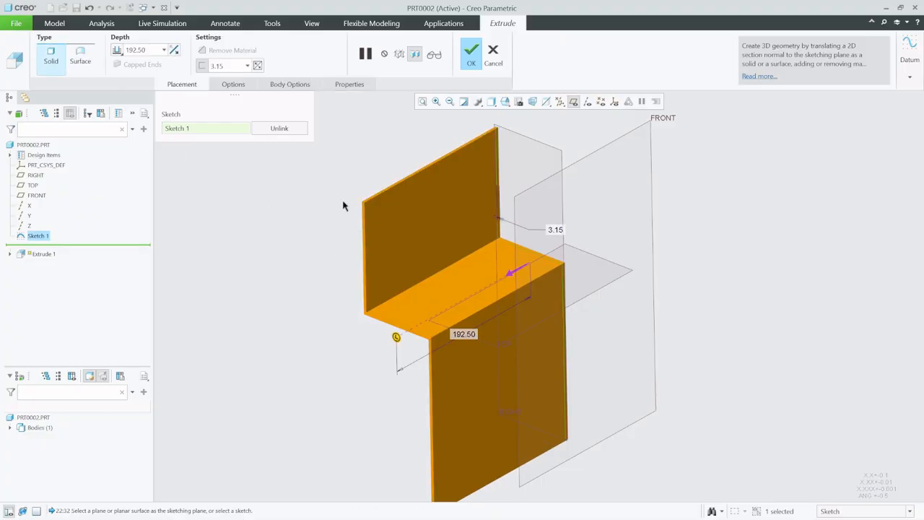
Change the extrude depth option to Symmetric
{"action": "left_click", "coordinate": [118, 51]}
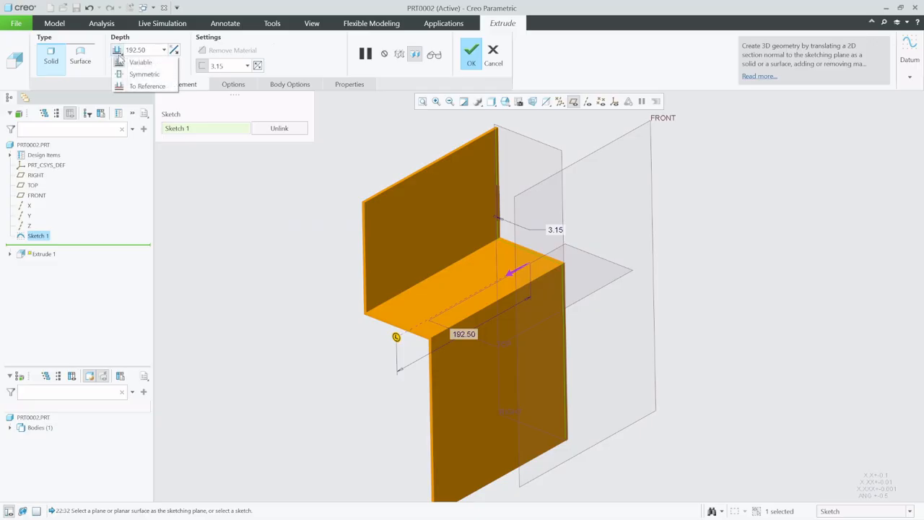
{"action": "left_click", "coordinate": [134, 74]}
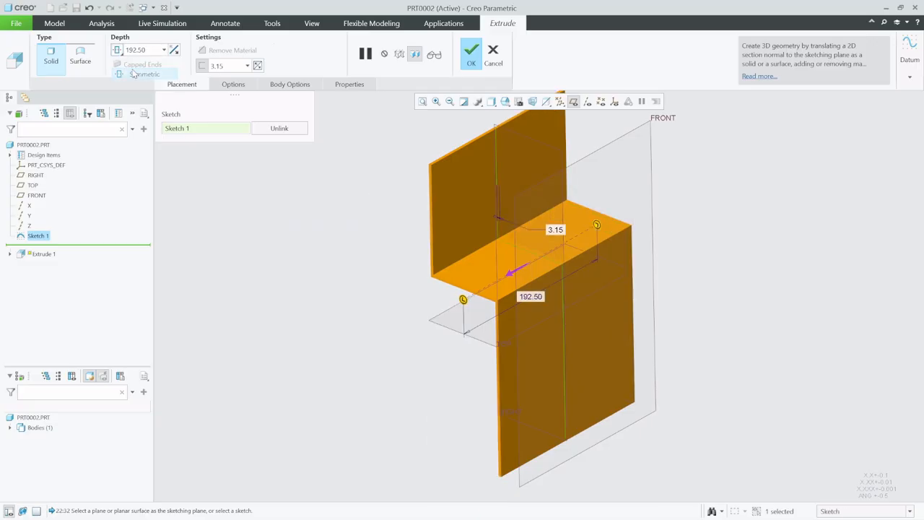
Set the sketch thickness to 30
{"action": "left_click", "coordinate": [230, 66]}
{"action": "type", "text": "30"}
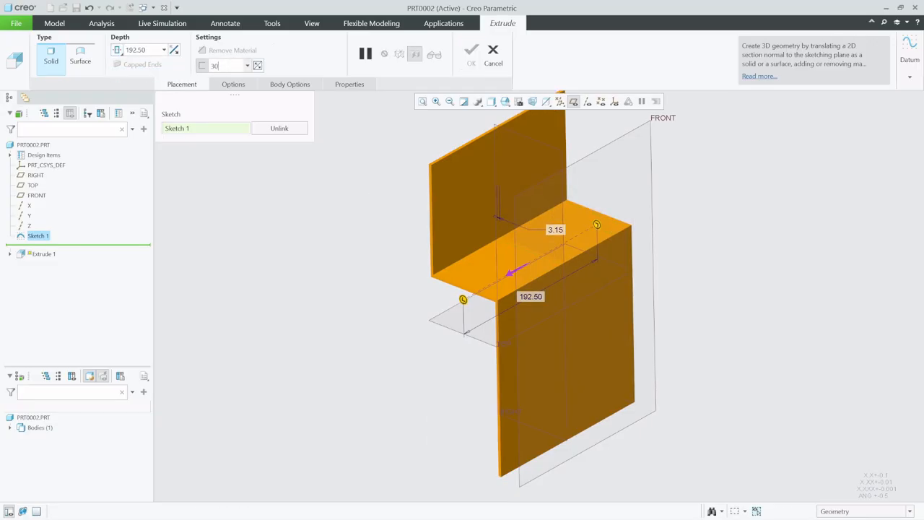
{"action": "key", "text": "Return"}
Set the sketch thickness to 5
{"action": "double_click", "coordinate": [231, 65]}
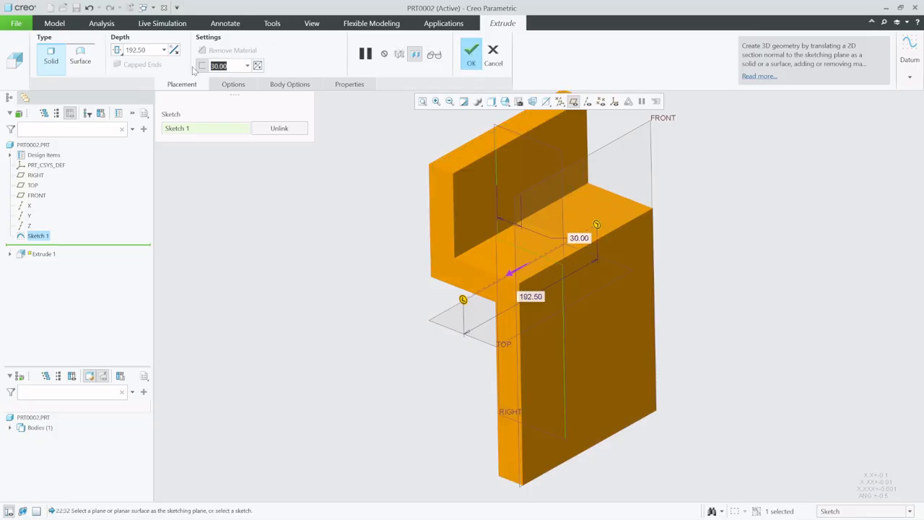
{"action": "type", "text": "5"}
{"action": "key", "text": "Return"}
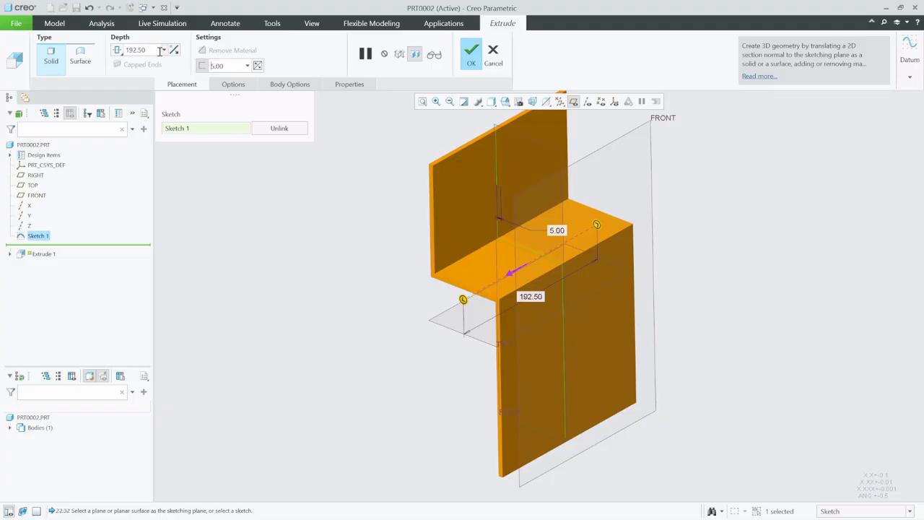
Set the symmetric extrude depth to 30
{"action": "double_click", "coordinate": [151, 50]}
{"action": "type", "text": "3"}
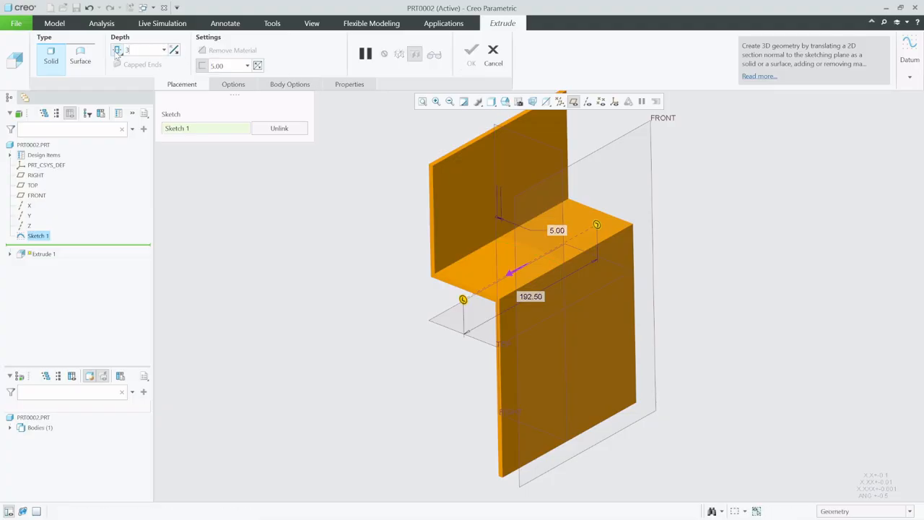
{"action": "type", "text": "0"}
{"action": "key", "text": "Return"}
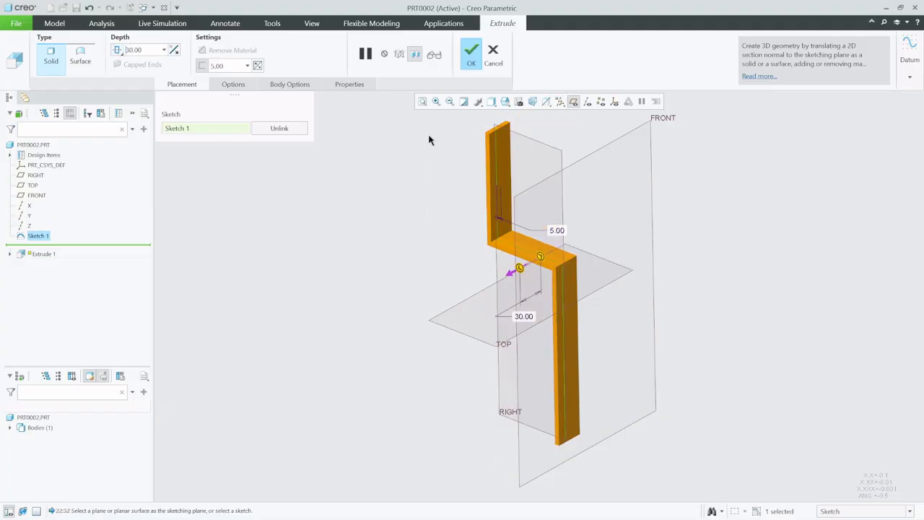
Examine the thickened profile from a saved front orientation, zooming in on the corner
{"action": "mouse_move", "coordinate": [543, 177]}
{"action": "middle_mouse_down"}
{"action": "mouse_move", "coordinate": [563, 157]}
{"action": "mouse_move", "coordinate": [556, 154]}
{"action": "mouse_move", "coordinate": [581, 153]}
{"action": "middle_mouse_up"}
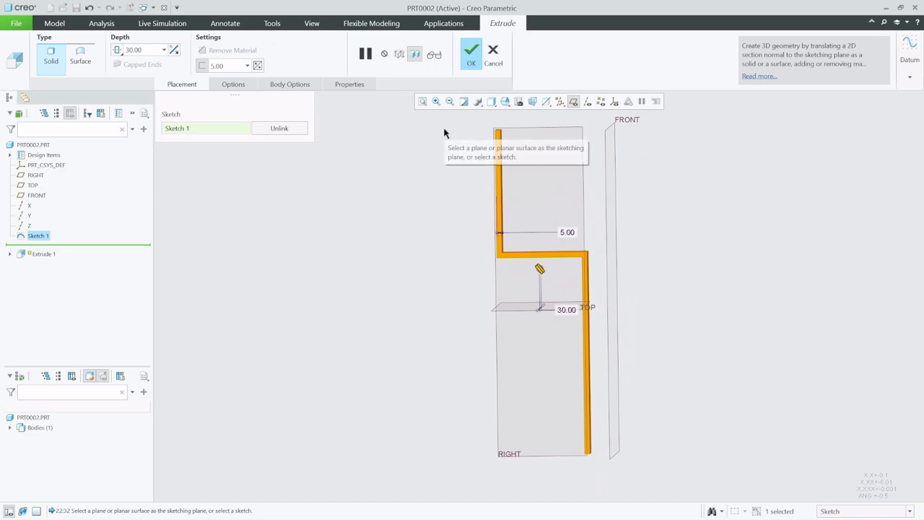
{"action": "left_click", "coordinate": [505, 102]}
{"action": "left_click", "coordinate": [532, 174]}
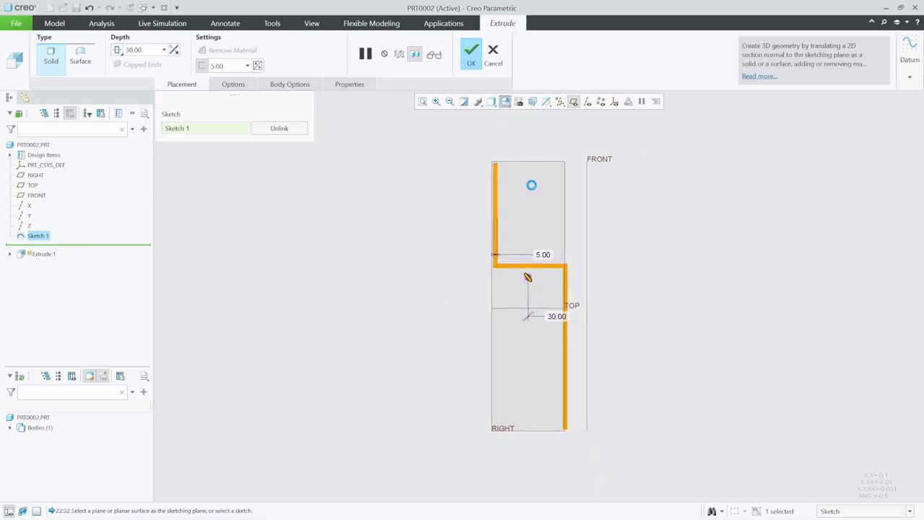
{"action": "scroll", "coordinate": [501, 243], "scroll_direction": "down", "scroll_amount": 4}
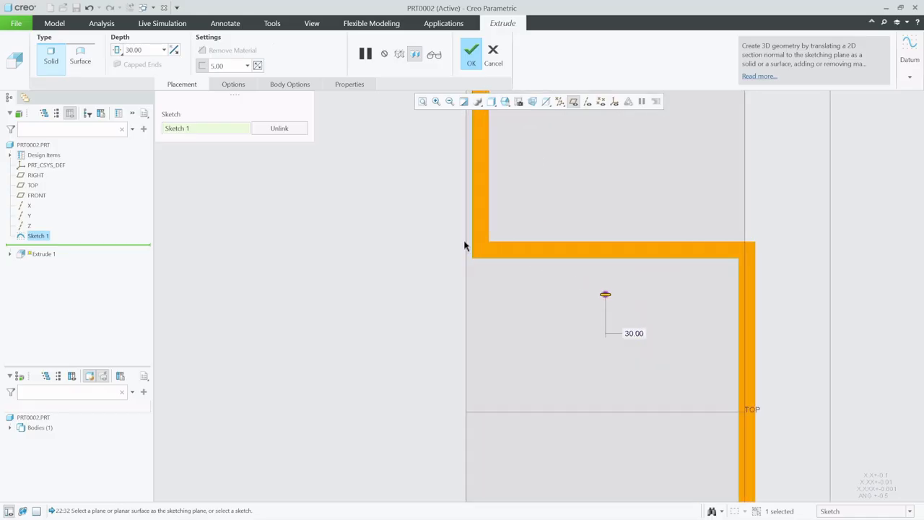
{"action": "scroll", "coordinate": [464, 246], "scroll_direction": "down", "scroll_amount": 2}
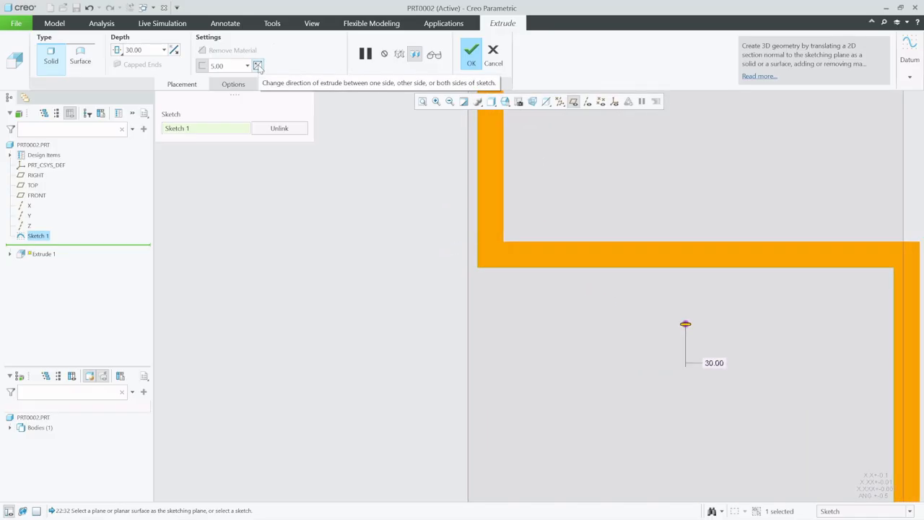
{"action": "scroll", "coordinate": [308, 202], "scroll_direction": "up", "scroll_amount": 3}
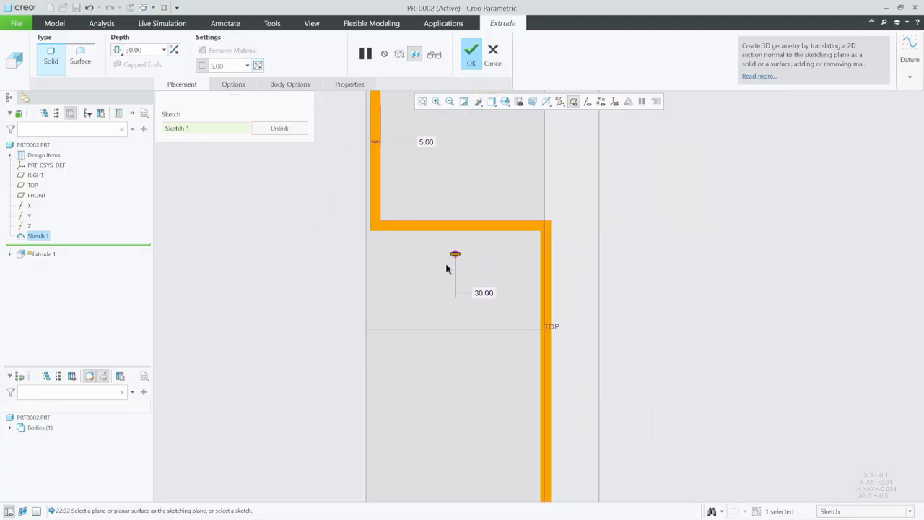
{"action": "scroll", "coordinate": [448, 267], "scroll_direction": "up", "scroll_amount": 3}
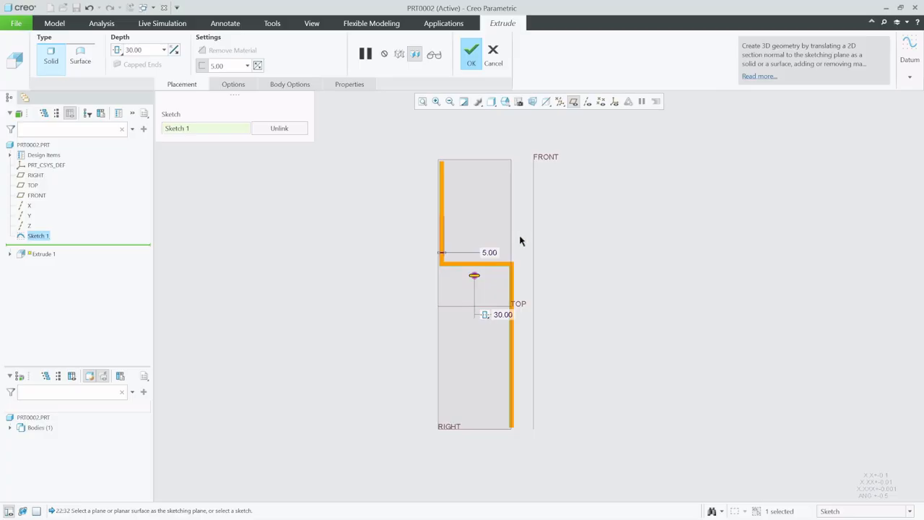
{"action": "scroll", "coordinate": [500, 261], "scroll_direction": "up", "scroll_amount": 5}
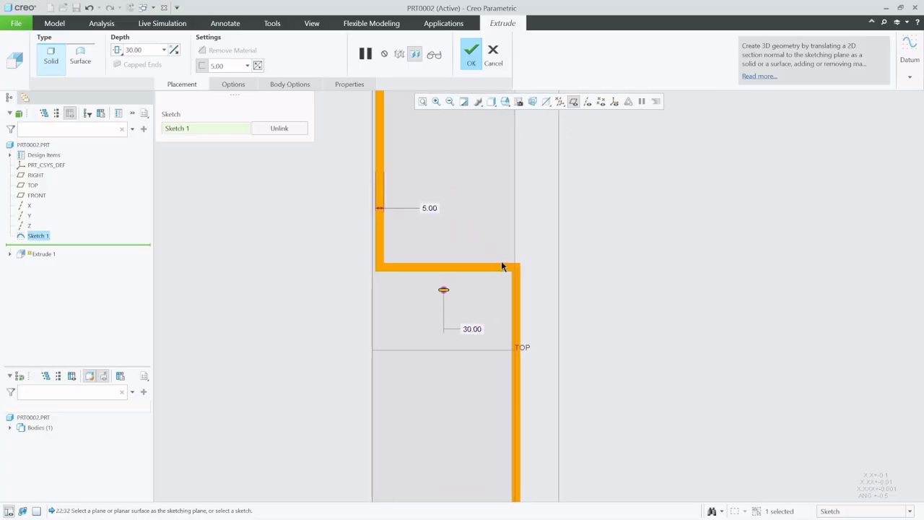
Cycle the thickening direction through each side of the sketch
{"action": "left_click", "coordinate": [257, 66]}
{"action": "left_click", "coordinate": [258, 66]}
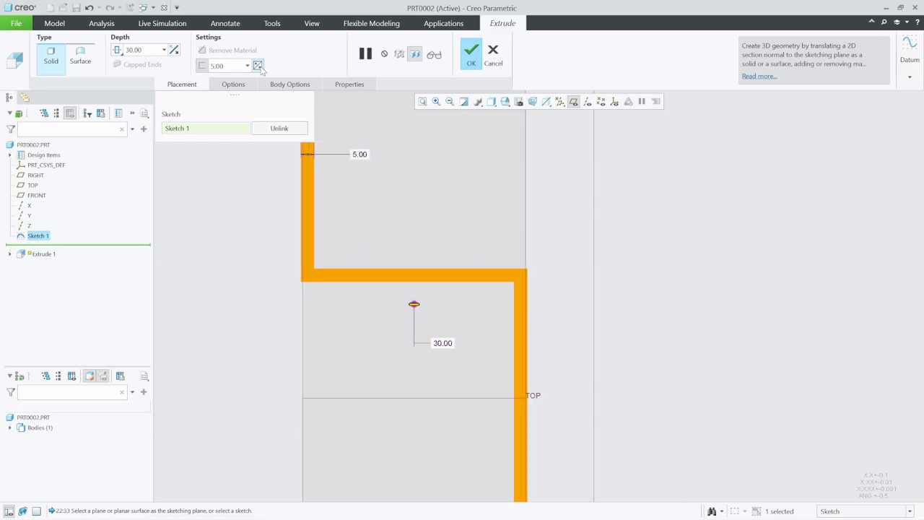
{"action": "left_click", "coordinate": [260, 67]}
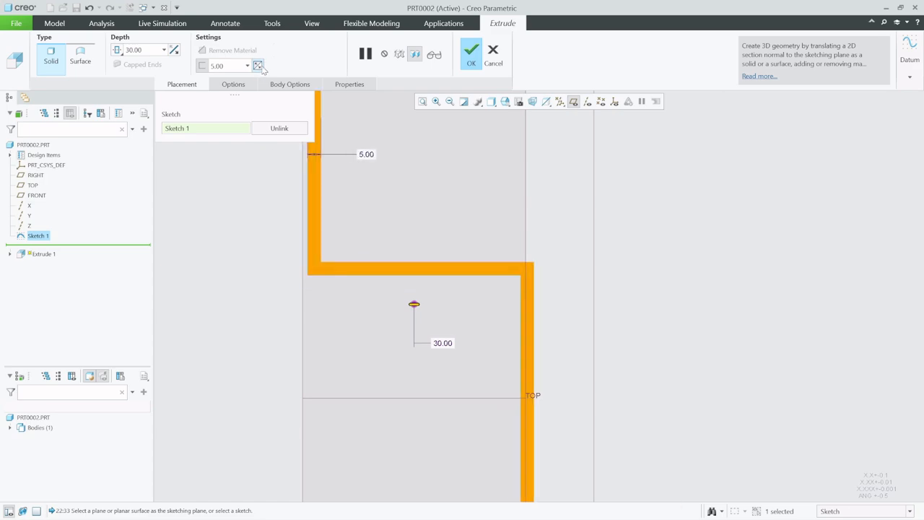
Confirm the thickened extrude and turn off the display of datum planes
{"action": "left_click", "coordinate": [473, 57]}
{"action": "scroll", "coordinate": [411, 390], "scroll_direction": "down", "scroll_amount": 5}
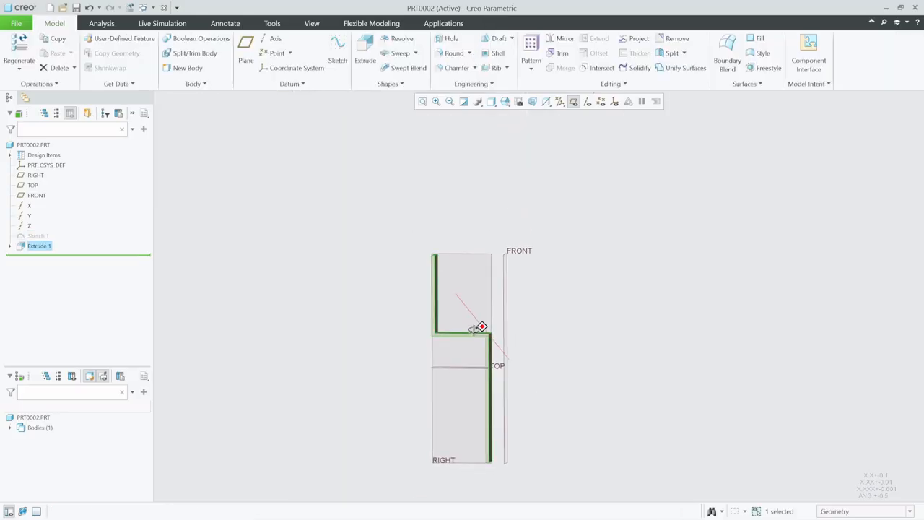
{"action": "middle_click_drag", "start_coordinate": [473, 329], "coordinate": [497, 317]}
{"action": "left_click", "coordinate": [574, 102]}
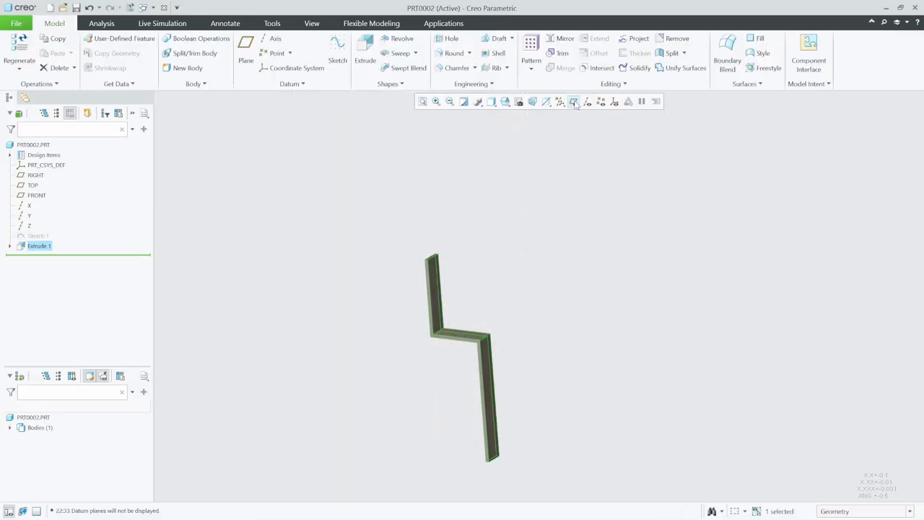
{"action": "left_click", "coordinate": [566, 294]}
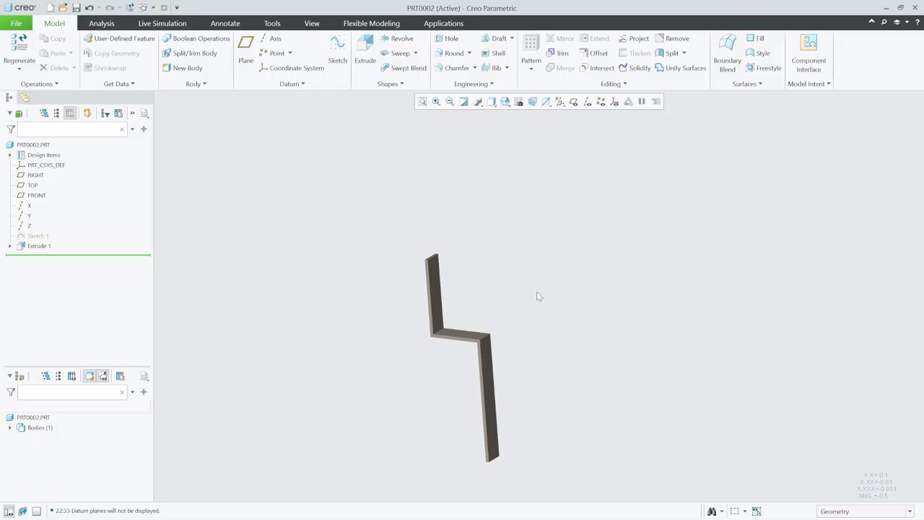
{"action": "mouse_move", "coordinate": [537, 296]}
{"action": "middle_mouse_down"}
{"action": "mouse_move", "coordinate": [503, 288]}
{"action": "mouse_move", "coordinate": [521, 295]}
{"action": "middle_mouse_up"}
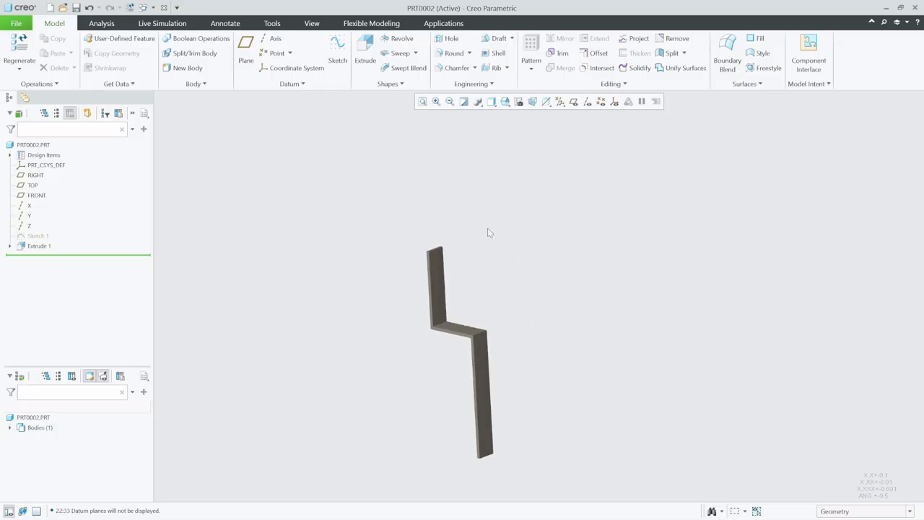
Start a sketch on the outer face of the bracket's upper vertical leg and orient it parallel to the screen
{"action": "left_click", "coordinate": [339, 55]}
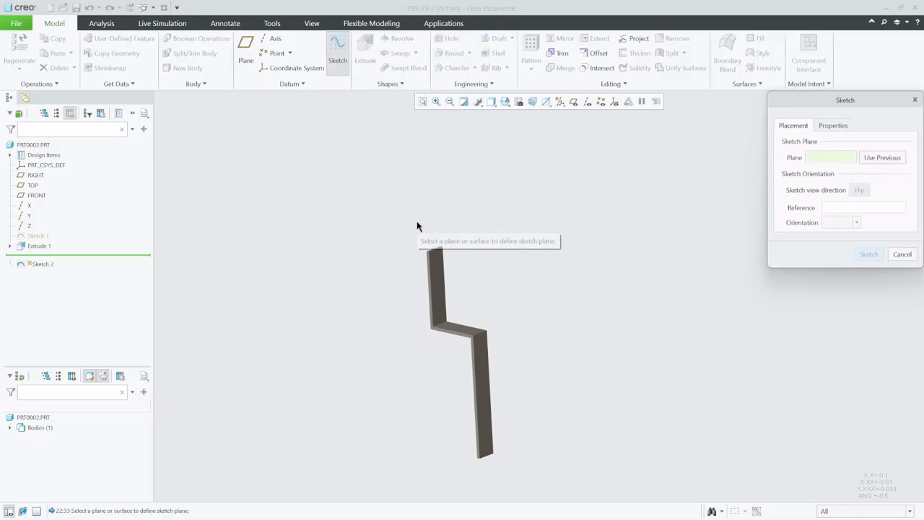
{"action": "left_click", "coordinate": [437, 273]}
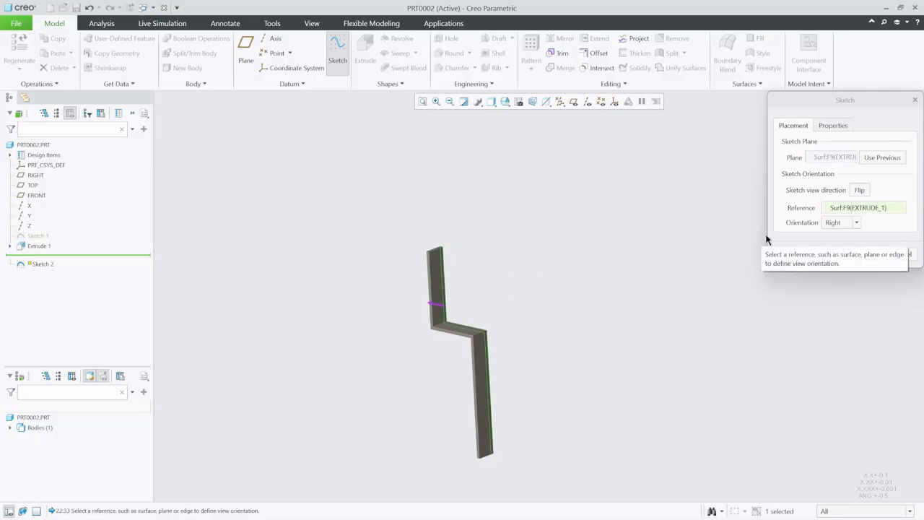
{"action": "left_click", "coordinate": [868, 254]}
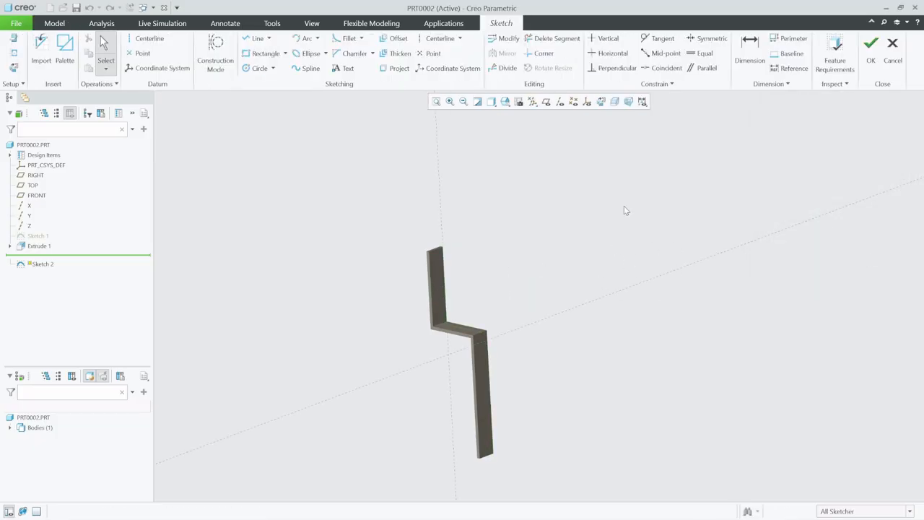
{"action": "left_click", "coordinate": [600, 102]}
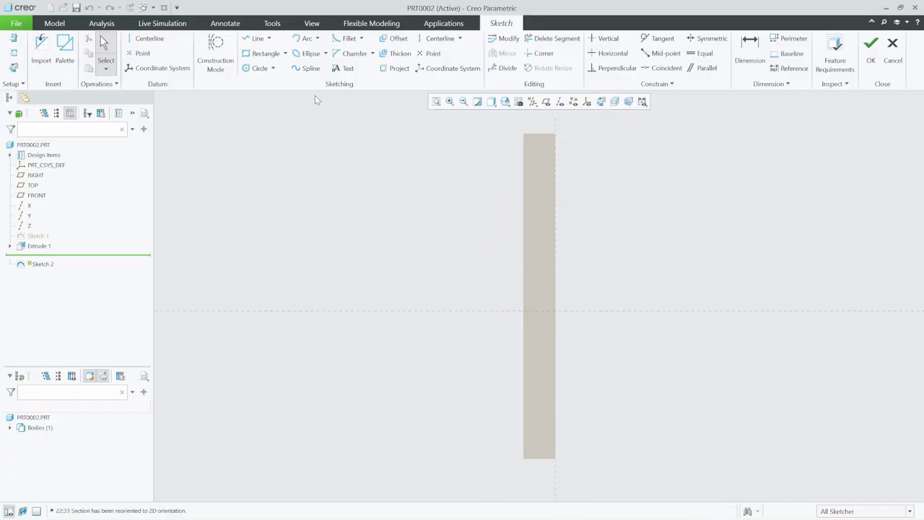
Draw a vertical centerline running along the upper leg
{"action": "left_click", "coordinate": [255, 69]}
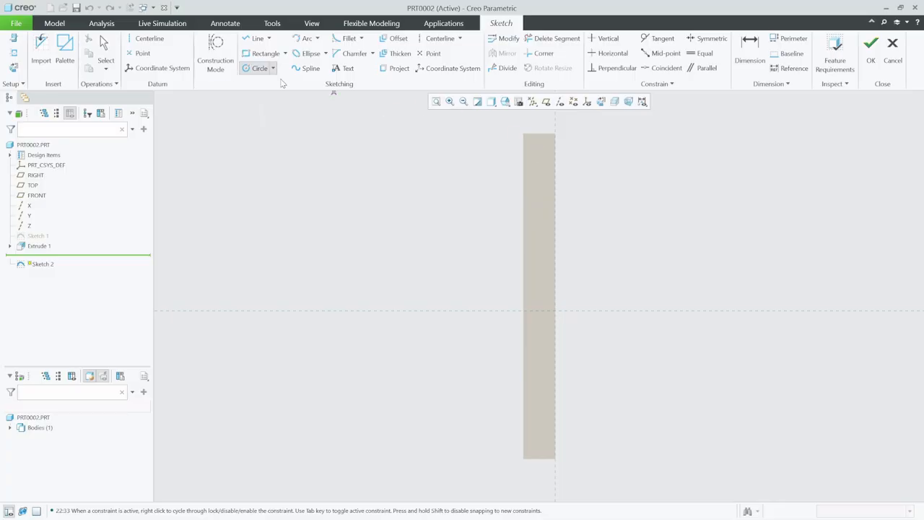
{"action": "left_click", "coordinate": [147, 38]}
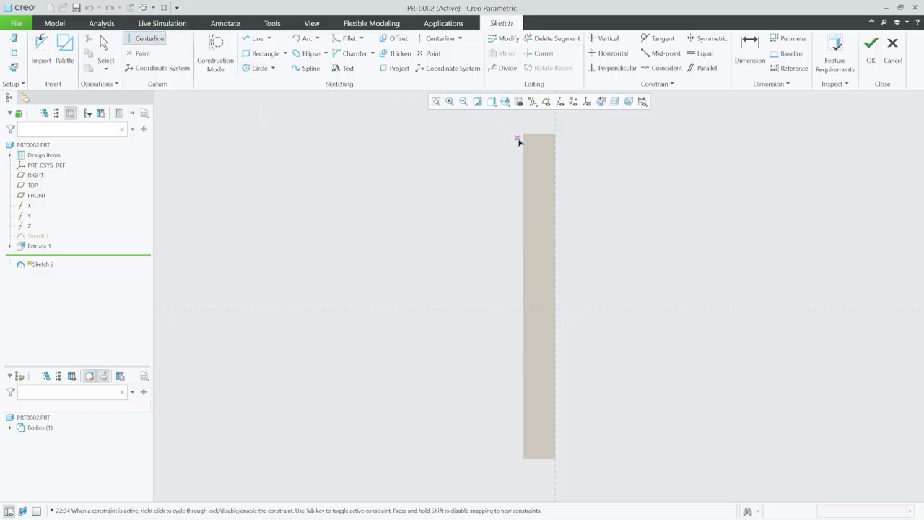
{"action": "left_click", "coordinate": [543, 153]}
{"action": "left_click", "coordinate": [544, 174]}
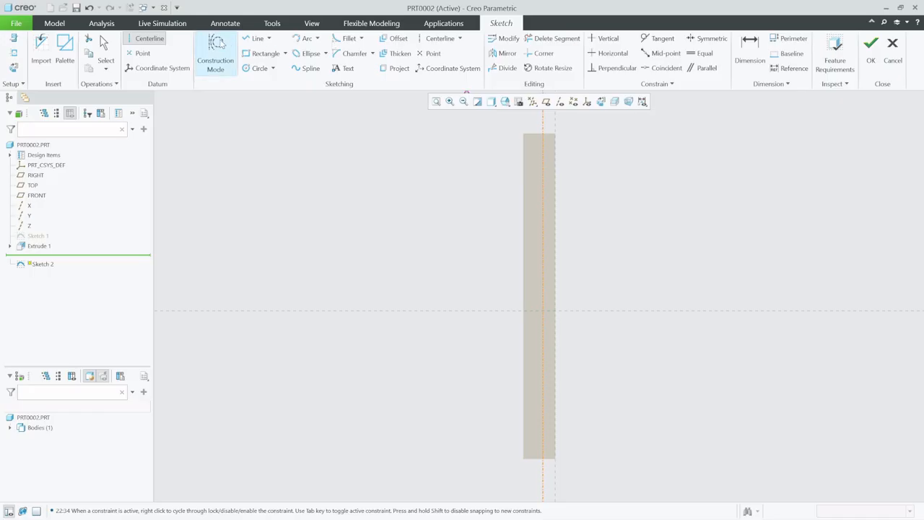
Set the centerline's distance from the leg's edge to 15
{"action": "left_click", "coordinate": [105, 48]}
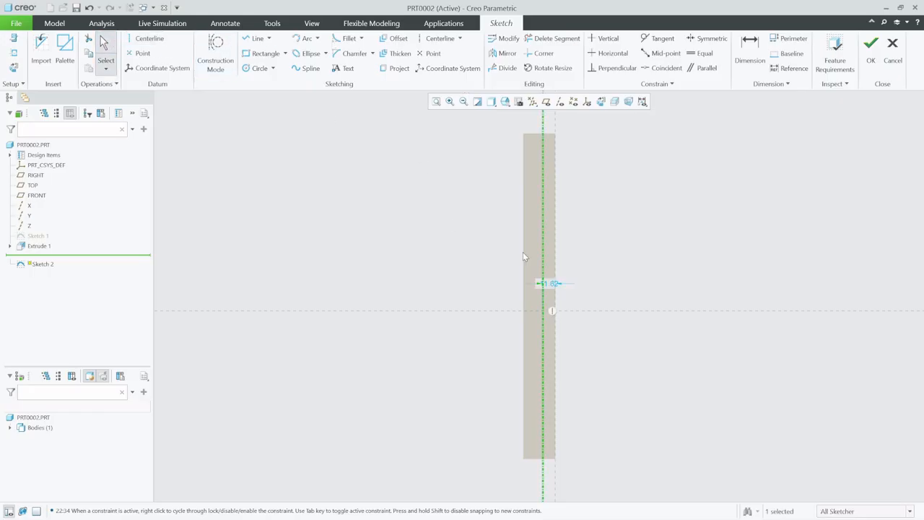
{"action": "left_click", "coordinate": [549, 285]}
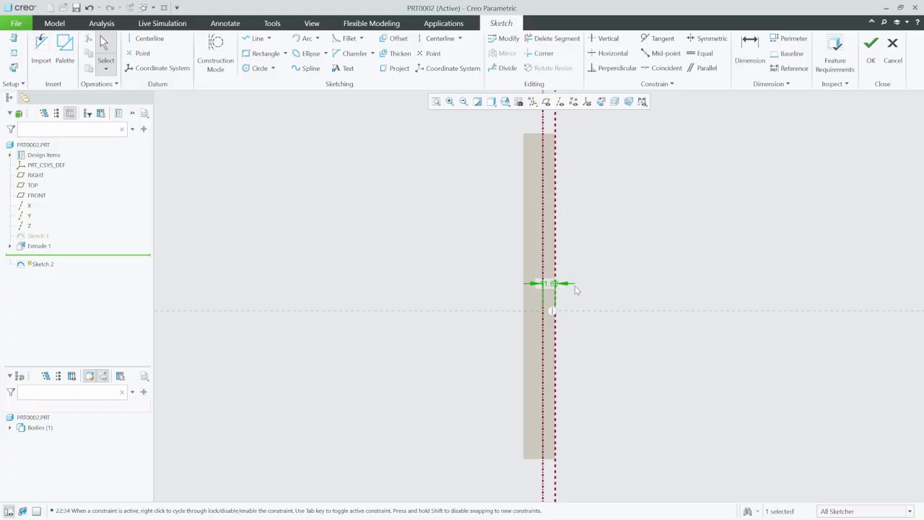
{"action": "scroll", "coordinate": [573, 289], "scroll_direction": "down", "scroll_amount": 3}
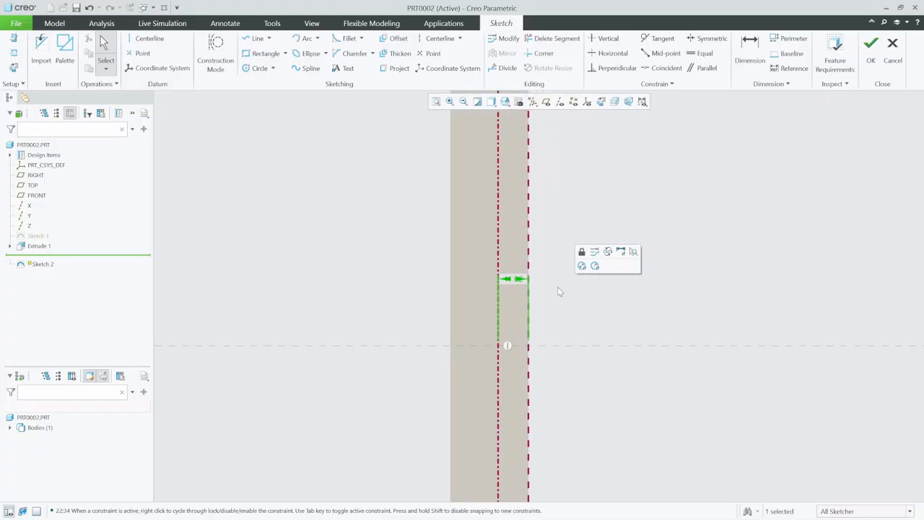
{"action": "double_click", "coordinate": [514, 282]}
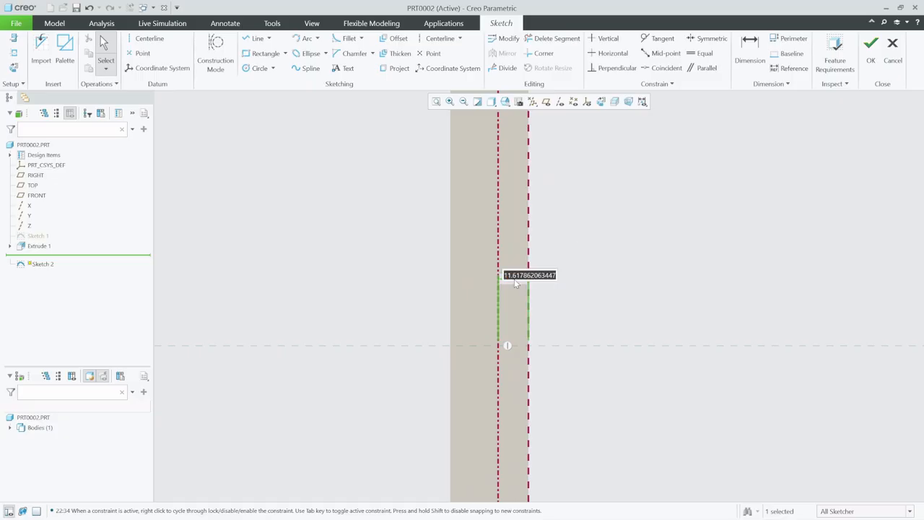
{"action": "type", "text": "15"}
{"action": "key", "text": "Return"}
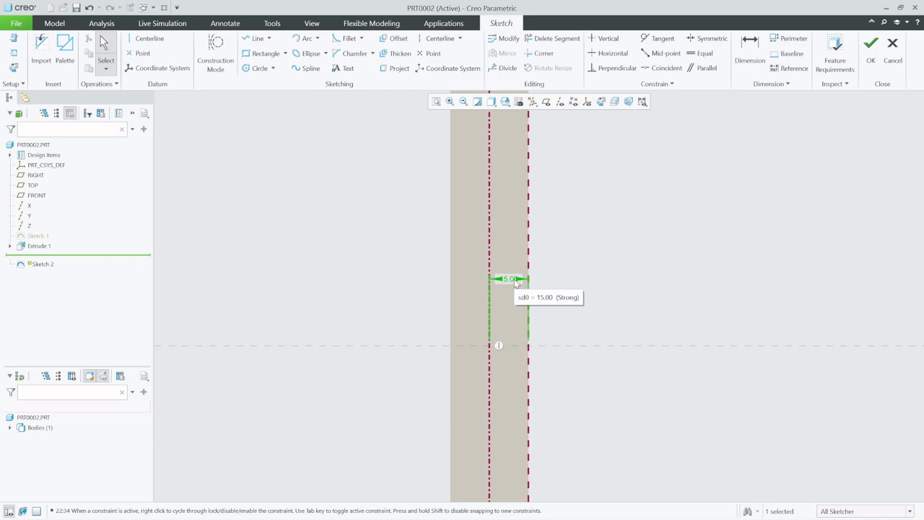
Draw two circles centred on the centerline, one above the other near the top of the leg
{"action": "scroll", "coordinate": [479, 362], "scroll_direction": "up", "scroll_amount": 1}
{"action": "scroll", "coordinate": [548, 394], "scroll_direction": "up", "scroll_amount": 2}
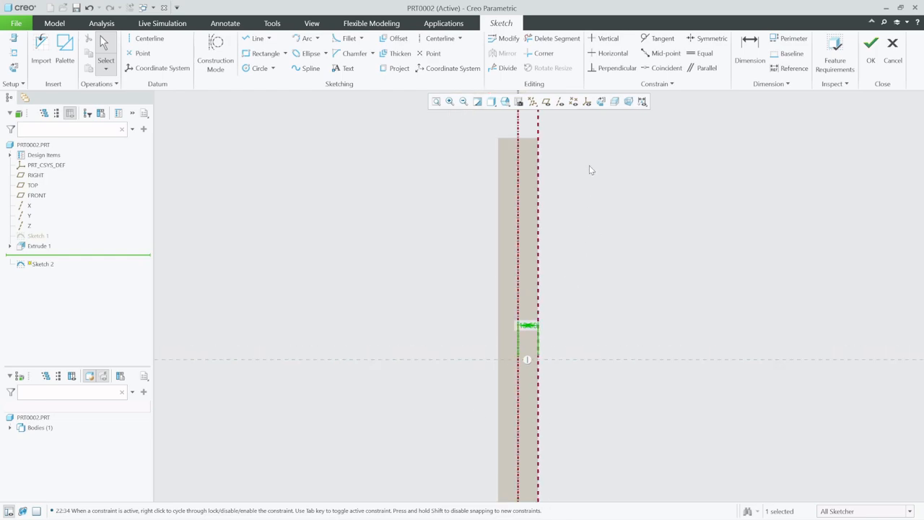
{"action": "scroll", "coordinate": [578, 130], "scroll_direction": "down", "scroll_amount": 1}
{"action": "scroll", "coordinate": [555, 150], "scroll_direction": "up", "scroll_amount": 1}
{"action": "scroll", "coordinate": [567, 138], "scroll_direction": "down", "scroll_amount": 1}
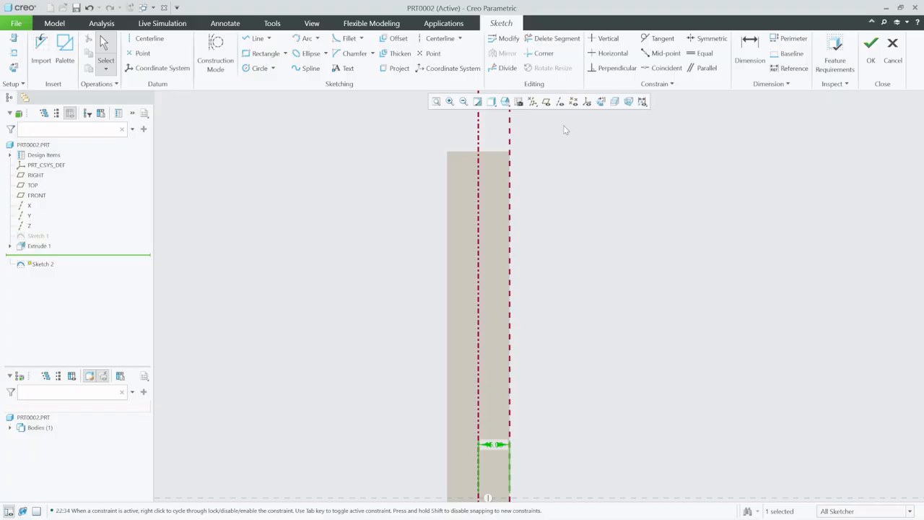
{"action": "left_click", "coordinate": [258, 68]}
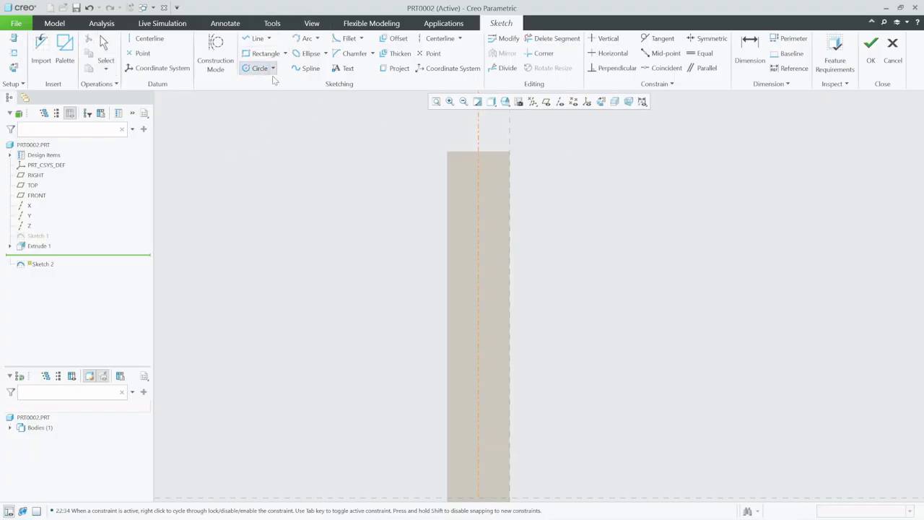
{"action": "left_click", "coordinate": [488, 185]}
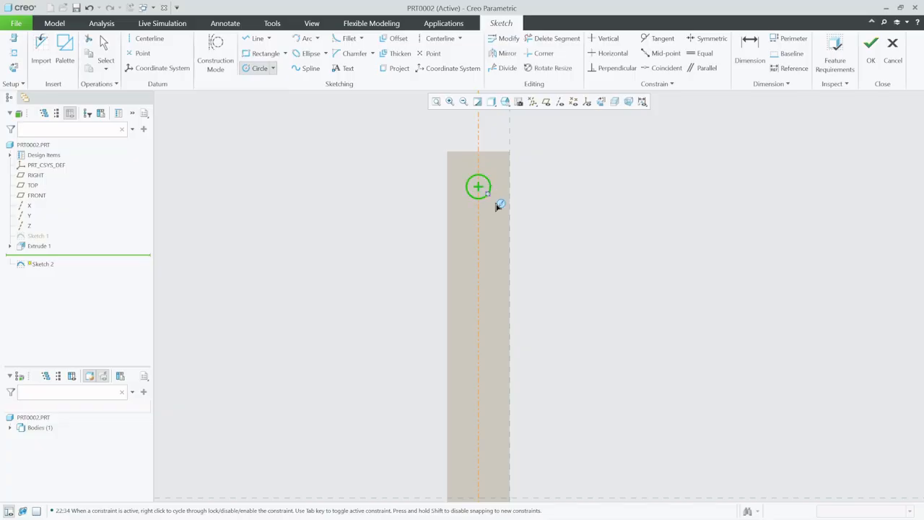
{"action": "left_click", "coordinate": [480, 273]}
{"action": "left_click", "coordinate": [486, 272]}
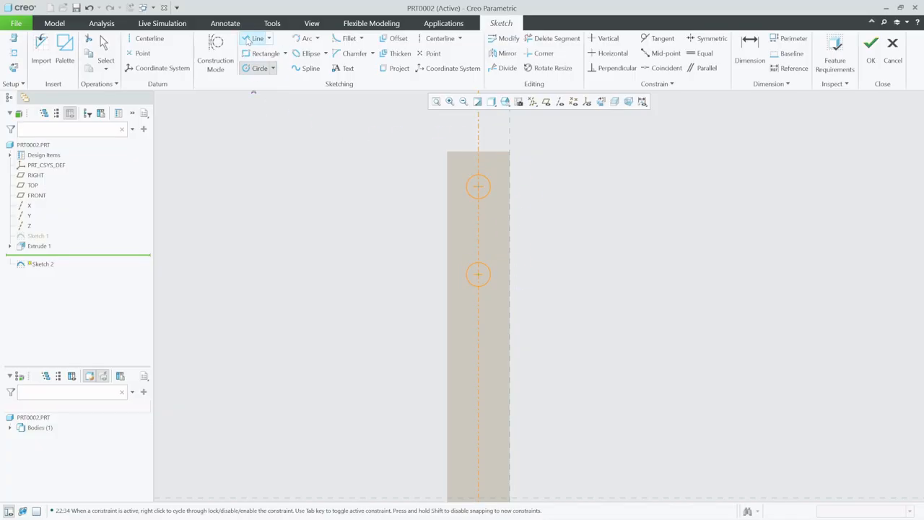
Draw two vertical lines tangent to both circles, forming the sides of a slot
{"action": "left_click", "coordinate": [255, 39]}
{"action": "left_click", "coordinate": [465, 187]}
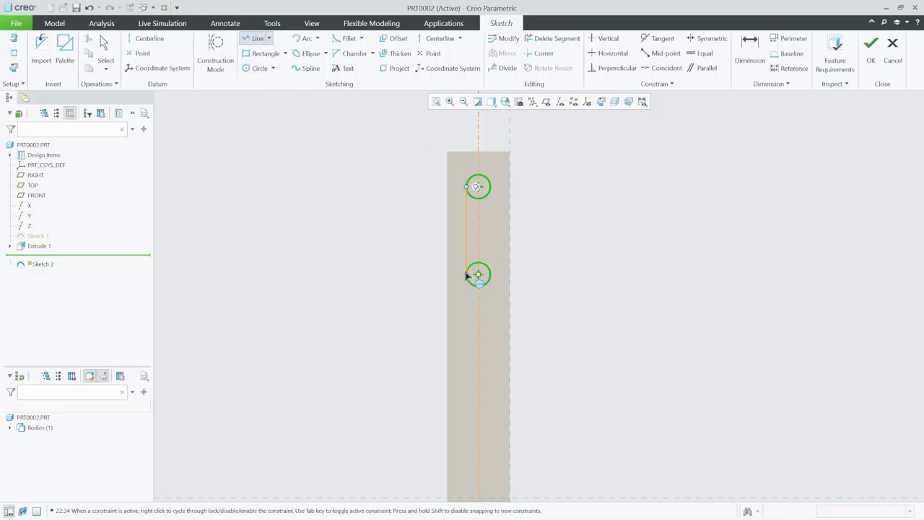
{"action": "left_click", "coordinate": [467, 275]}
{"action": "left_click", "coordinate": [494, 187]}
{"action": "left_click", "coordinate": [494, 274]}
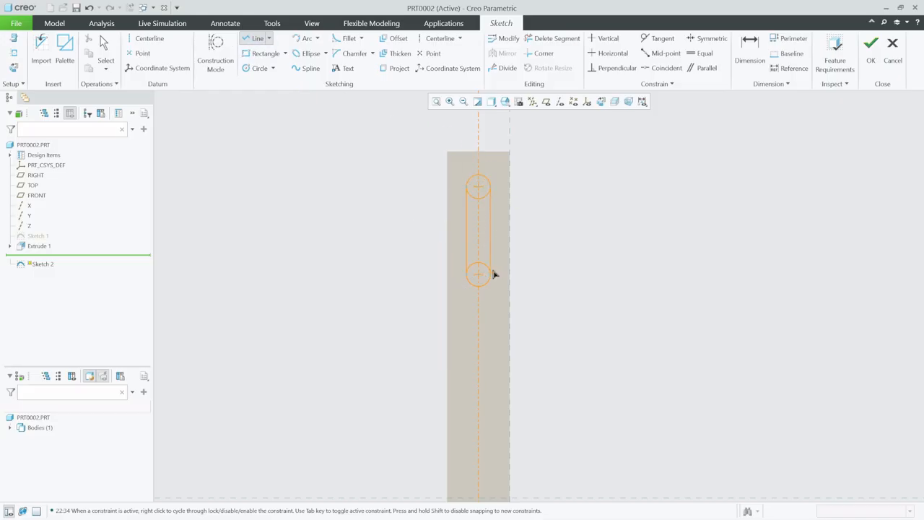
Trim away the inner arcs of both circles to leave a closed slot outline
{"action": "left_click", "coordinate": [547, 42]}
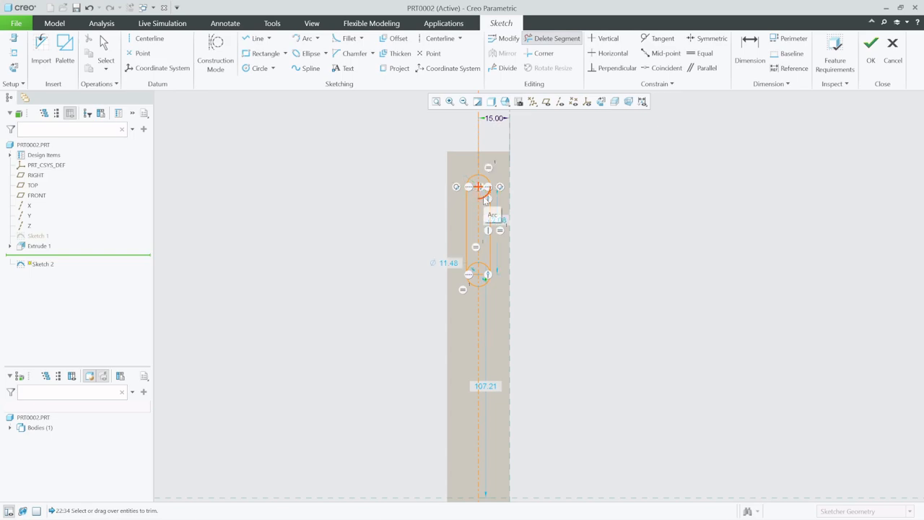
{"action": "left_click", "coordinate": [484, 199]}
{"action": "left_click", "coordinate": [486, 266]}
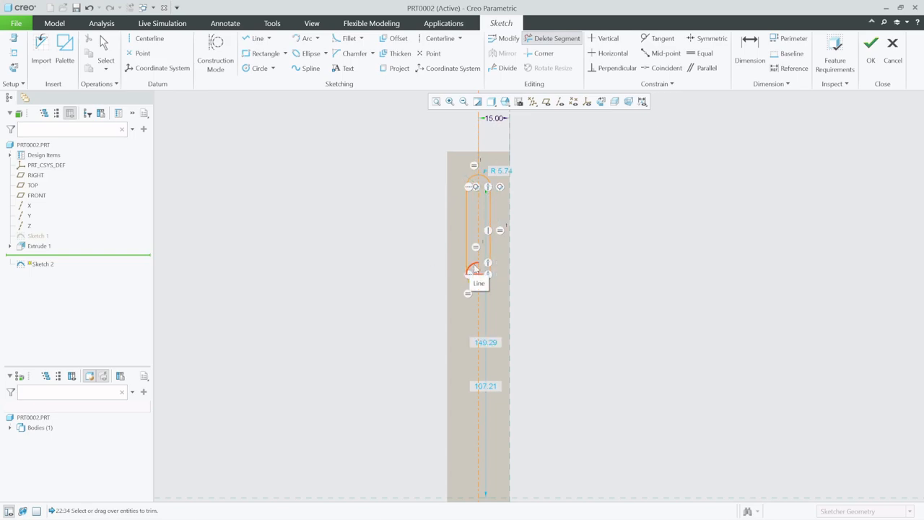
{"action": "left_click", "coordinate": [473, 269]}
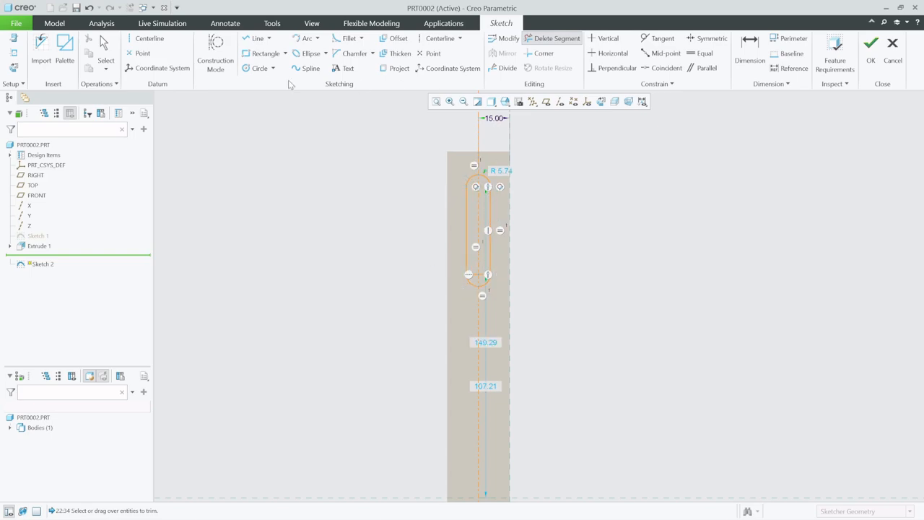
Set the slot's end arc radius to 6.5
{"action": "left_click", "coordinate": [105, 49]}
{"action": "double_click", "coordinate": [502, 173]}
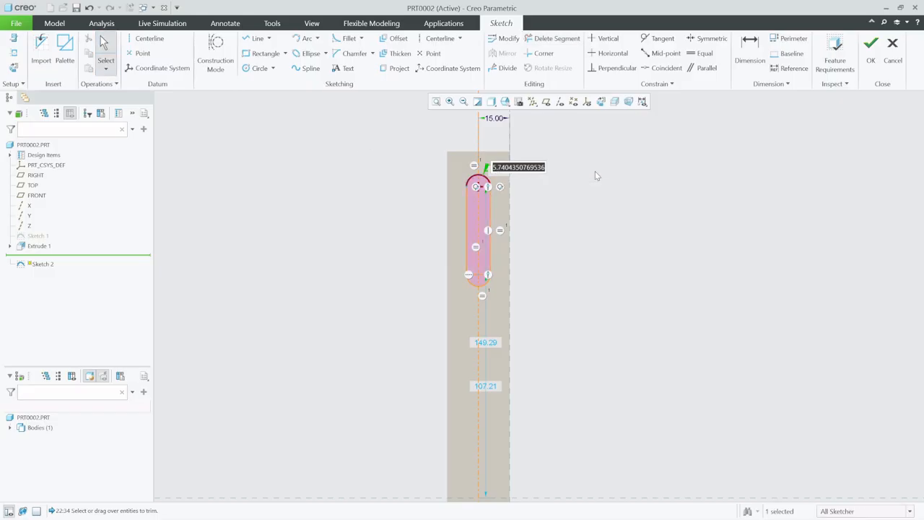
{"action": "type", "text": "6.5"}
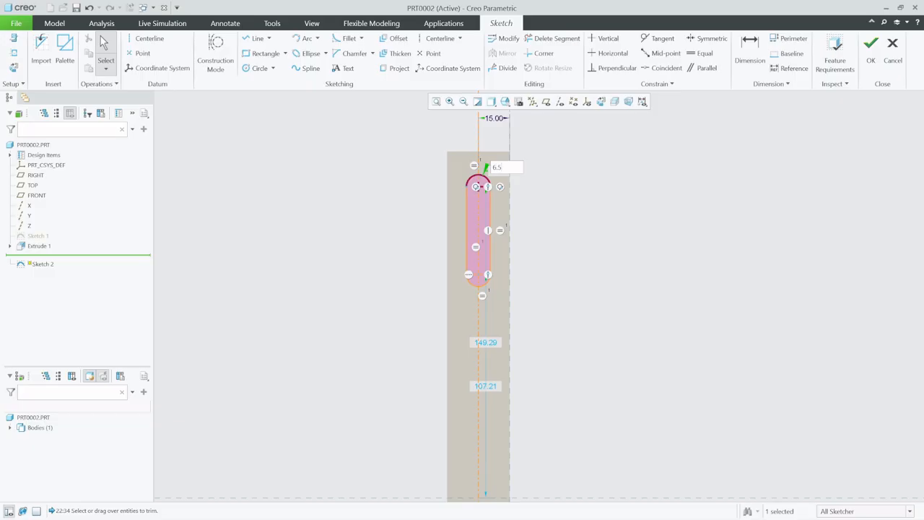
{"action": "key", "text": "Return"}
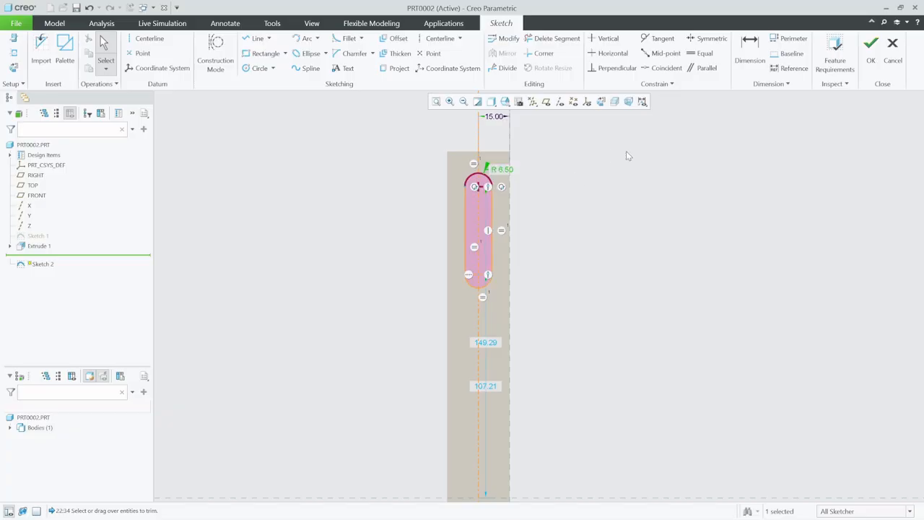
Dimension the upper arc centre from the leg's top edge as 20, then finish the sketch
{"action": "left_click", "coordinate": [749, 51]}
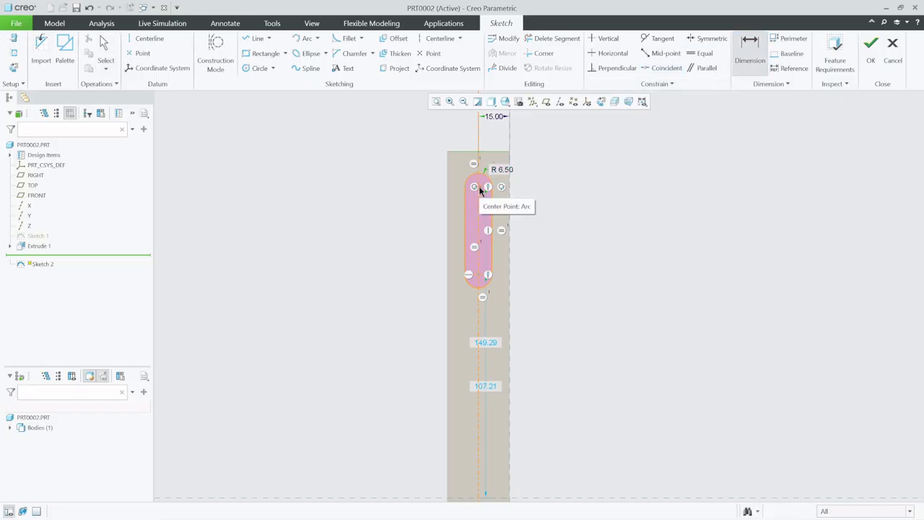
{"action": "left_click", "coordinate": [479, 187]}
{"action": "middle_click", "coordinate": [526, 166]}
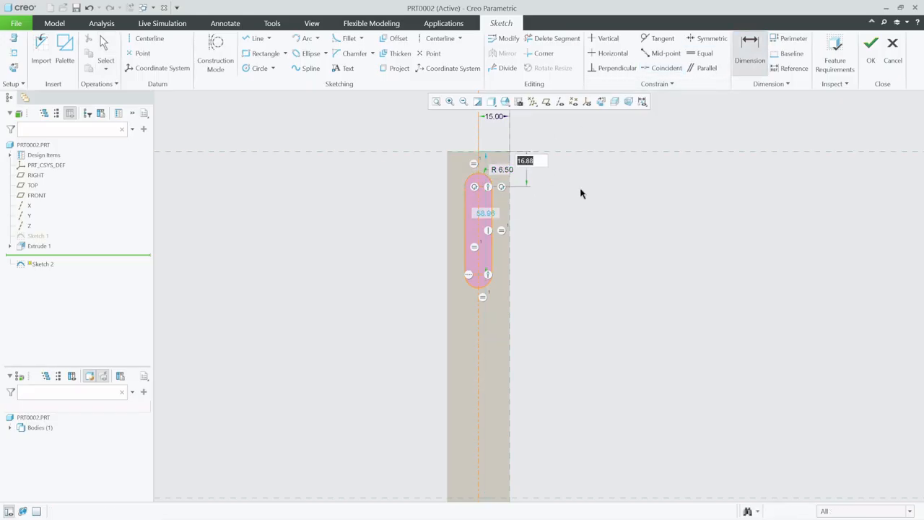
{"action": "type", "text": "20"}
{"action": "key", "text": "Return"}
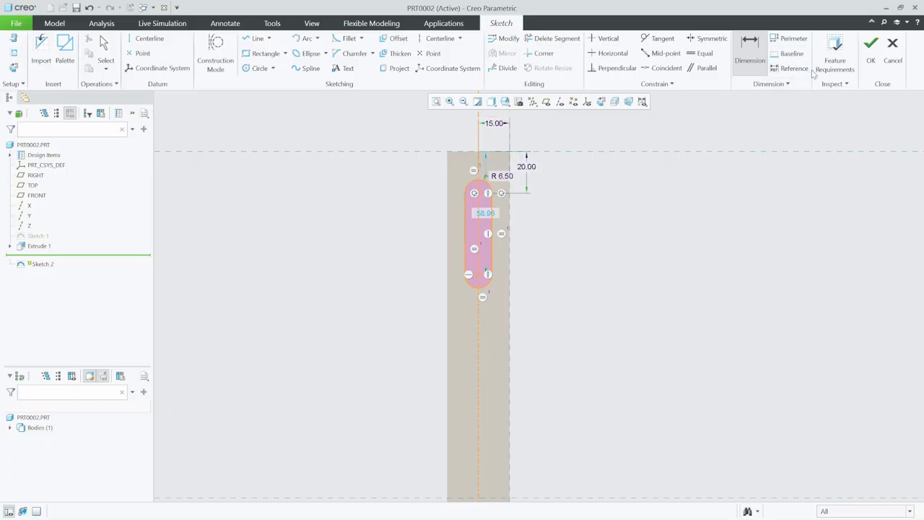
{"action": "left_click", "coordinate": [872, 52]}
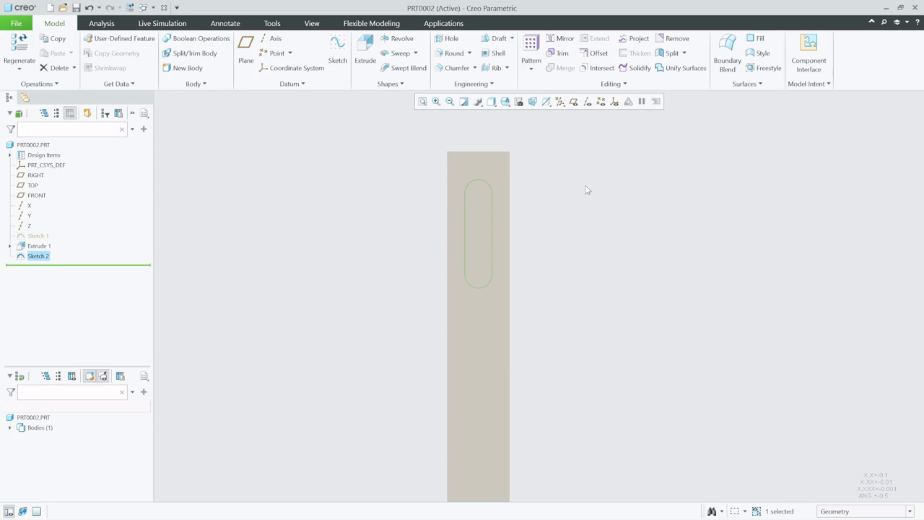
Extrude the slot sketch as a material-removing cut through the upper leg
{"action": "left_click", "coordinate": [365, 46]}
{"action": "left_click", "coordinate": [383, 190]}
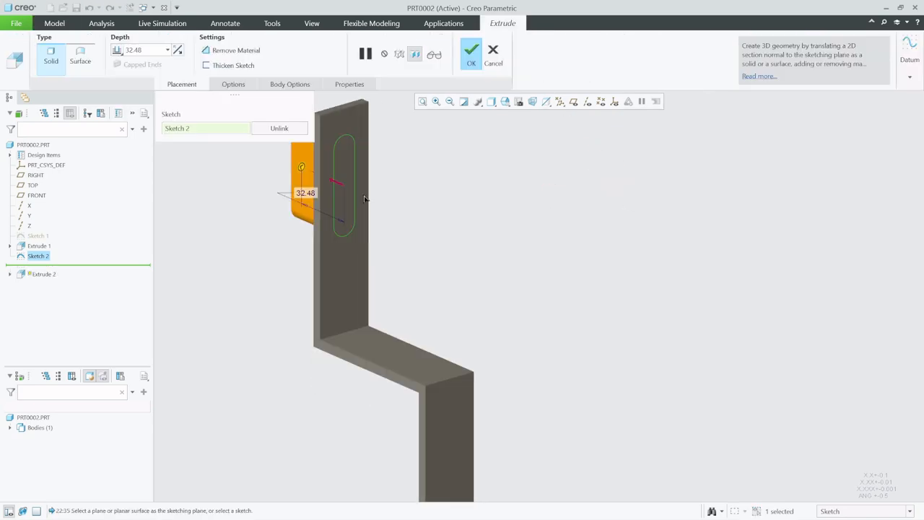
{"action": "middle_click", "coordinate": [231, 229]}
{"action": "scroll", "coordinate": [462, 194], "scroll_direction": "up", "scroll_amount": 3}
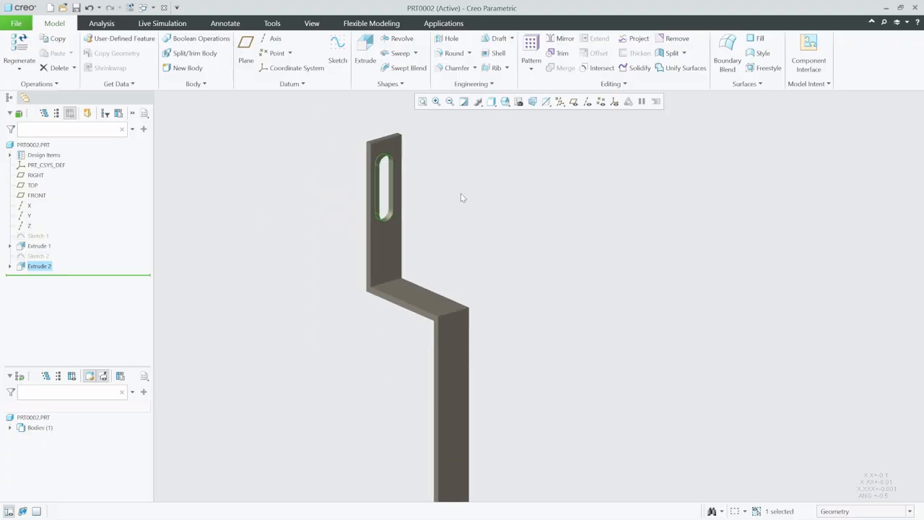
Start a new sketch on the front face of the bracket's lower leg and orient it to face the screen
{"action": "scroll", "coordinate": [387, 172], "scroll_direction": "up", "scroll_amount": 3}
{"action": "scroll", "coordinate": [415, 365], "scroll_direction": "down", "scroll_amount": 3}
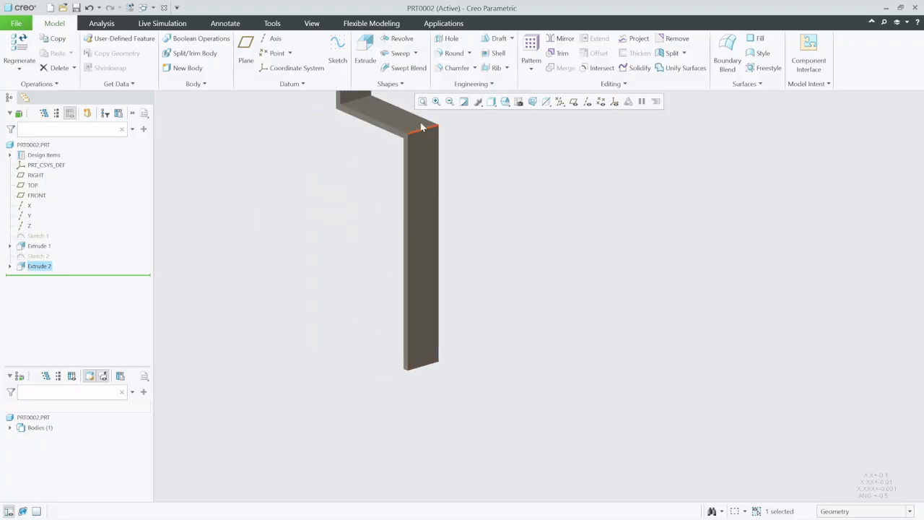
{"action": "left_click", "coordinate": [339, 46]}
{"action": "left_click", "coordinate": [426, 318]}
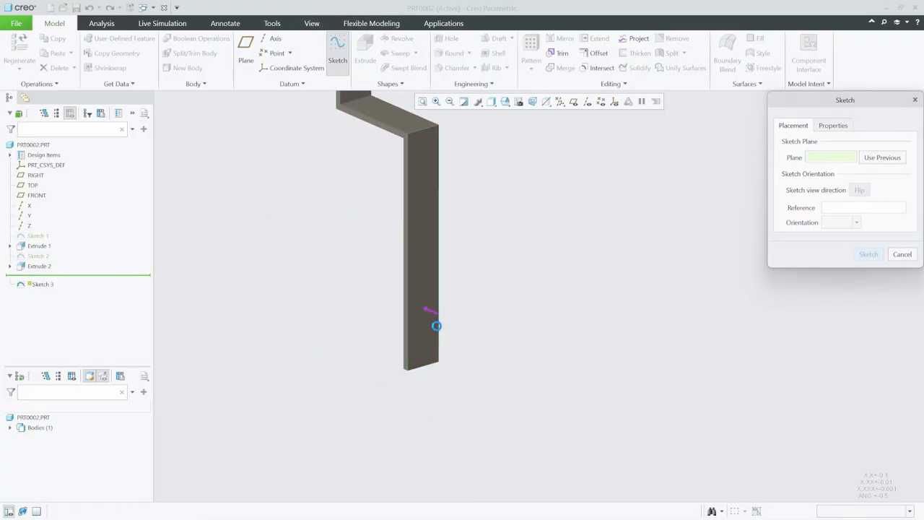
{"action": "left_click", "coordinate": [873, 258]}
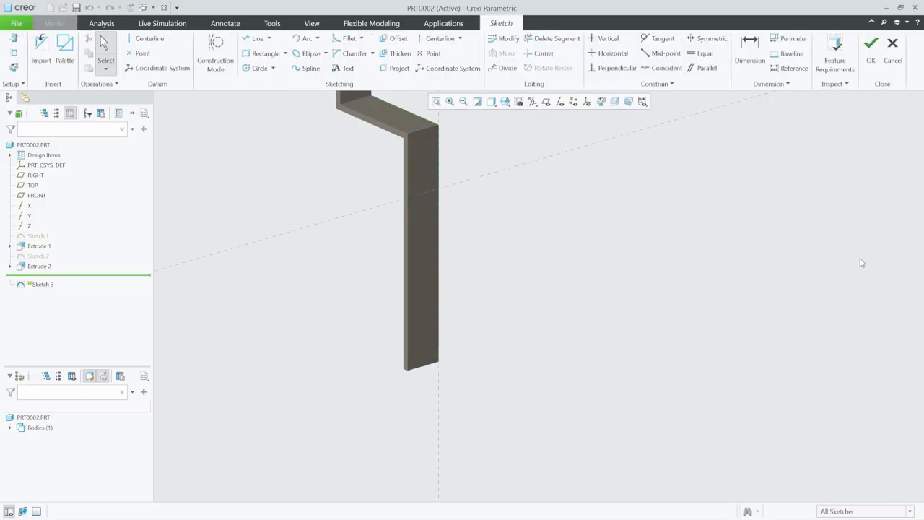
{"action": "left_click", "coordinate": [600, 102]}
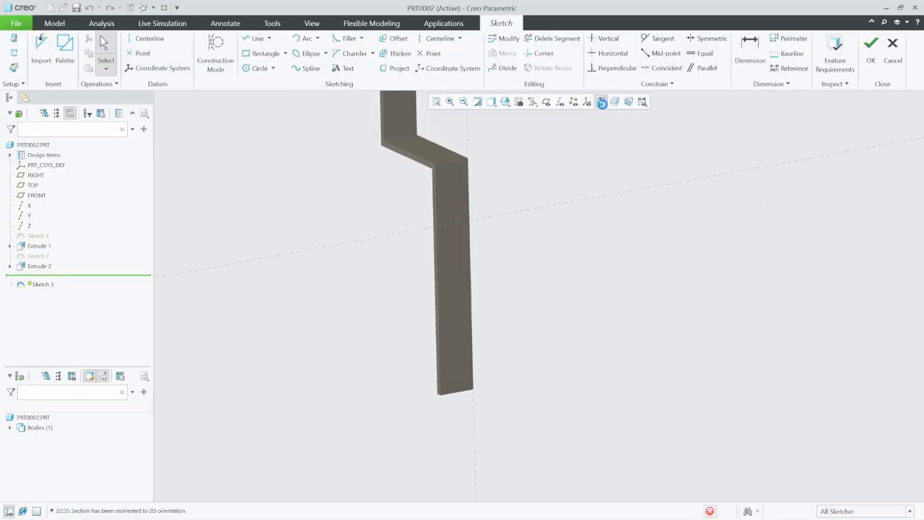
Add the existing upper slot's side surface as an extra sketch reference
{"action": "left_click", "coordinate": [259, 68]}
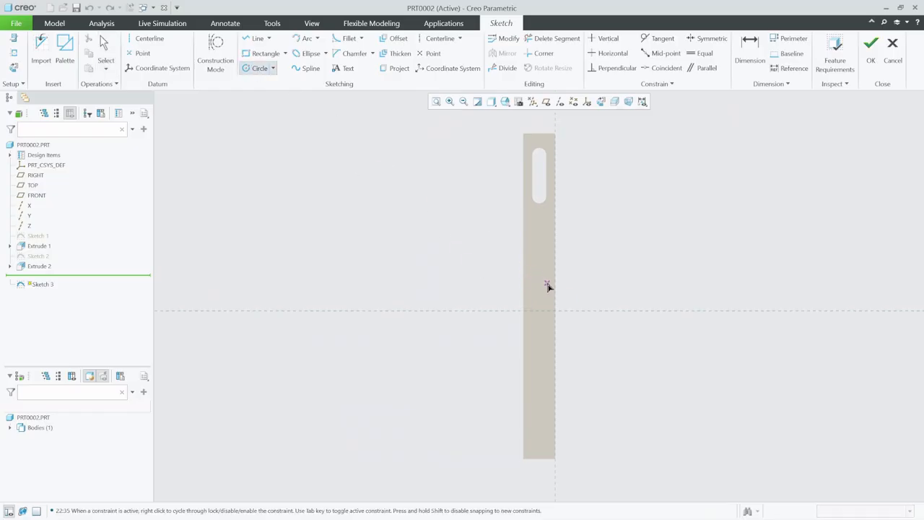
{"action": "left_click", "coordinate": [13, 54]}
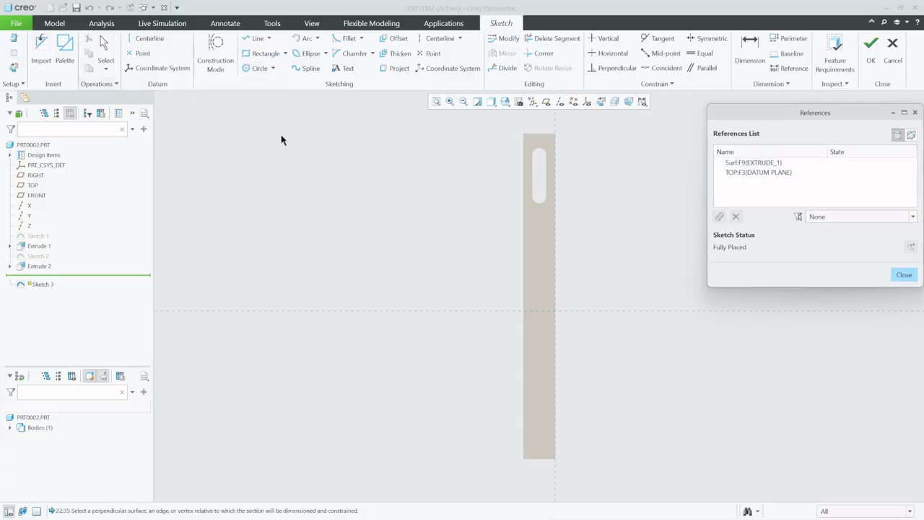
{"action": "left_click", "coordinate": [535, 206]}
{"action": "left_click", "coordinate": [904, 277]}
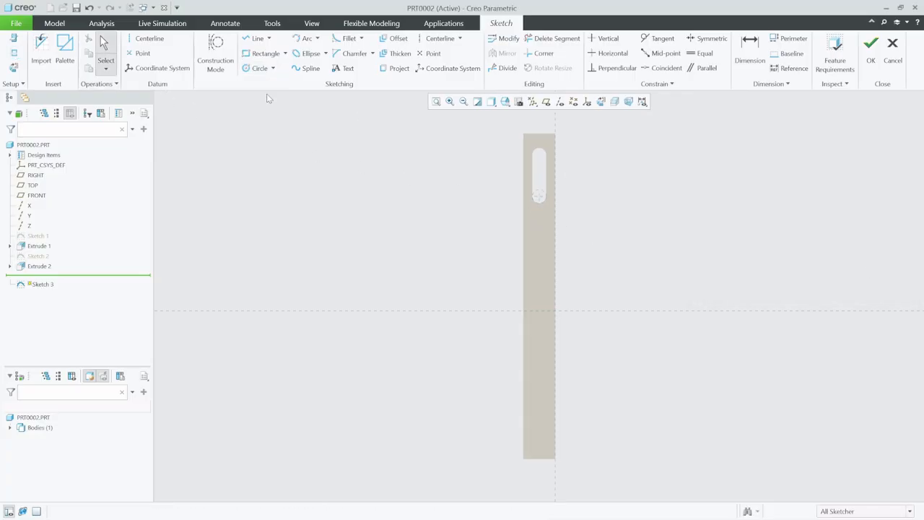
Draw a vertical centerline through the upper slot's centre down along the lower leg
{"action": "left_click", "coordinate": [150, 39]}
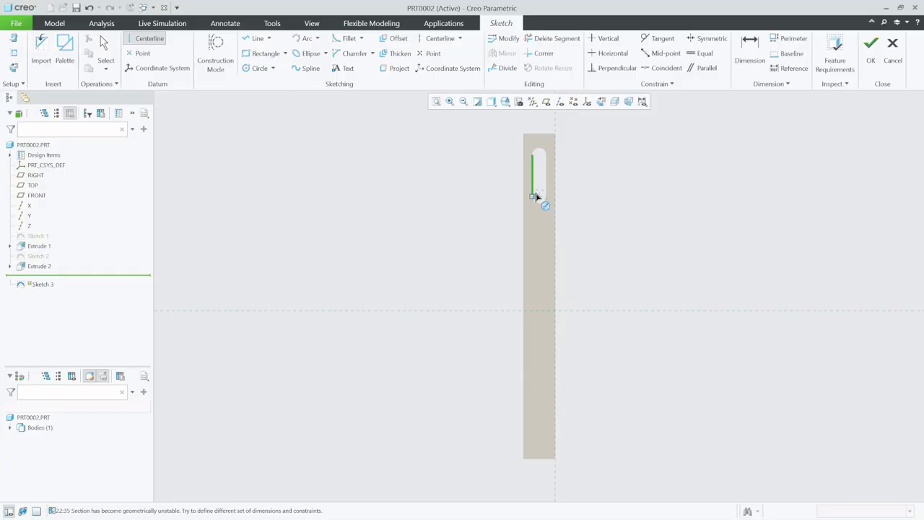
{"action": "left_click", "coordinate": [538, 196]}
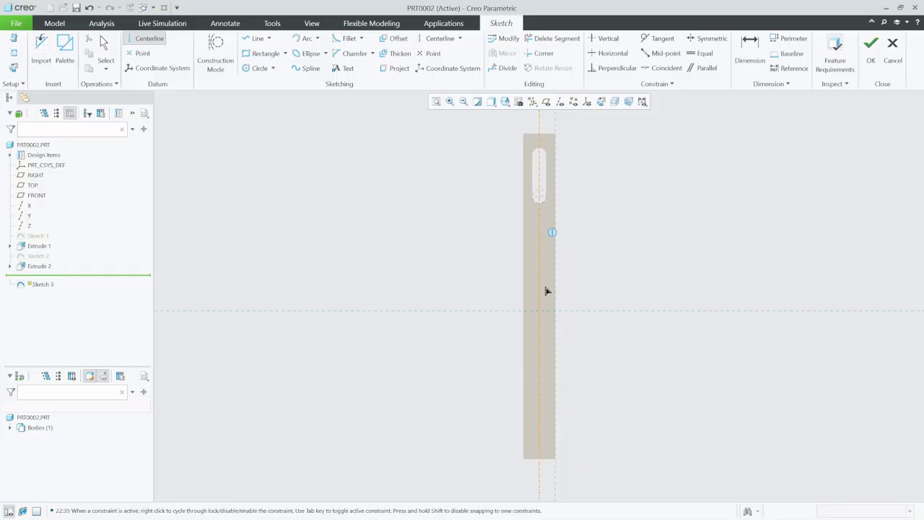
{"action": "left_click", "coordinate": [539, 367]}
Switch to No Hidden display and draw two small circles on the centerline near the lower leg's top and bottom
{"action": "left_click", "coordinate": [258, 67]}
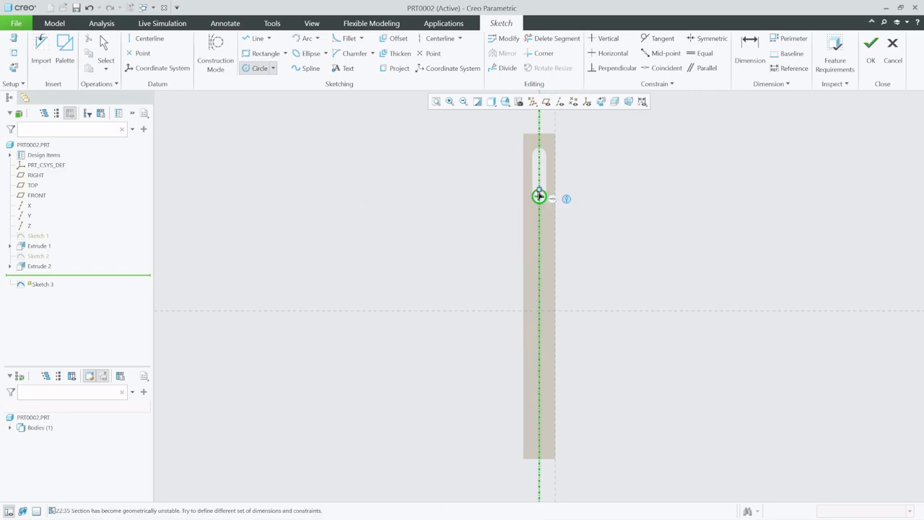
{"action": "left_click", "coordinate": [492, 103]}
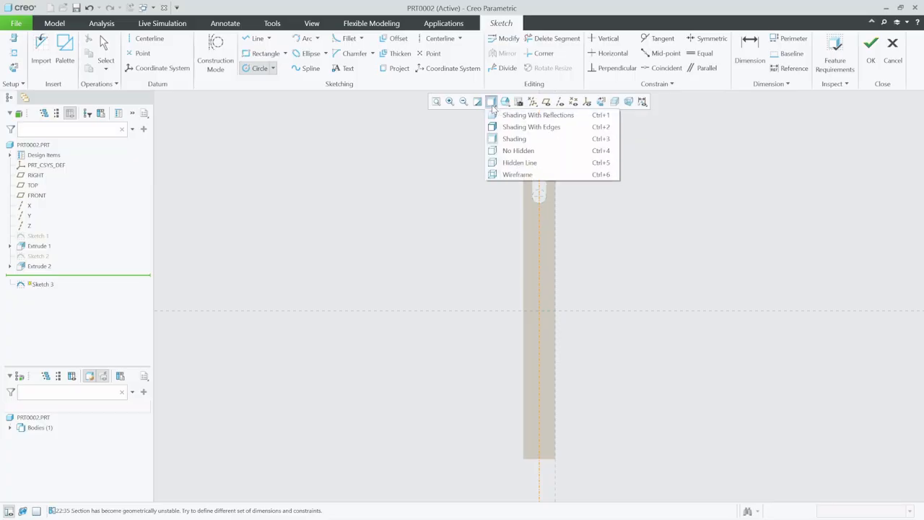
{"action": "left_click", "coordinate": [516, 150]}
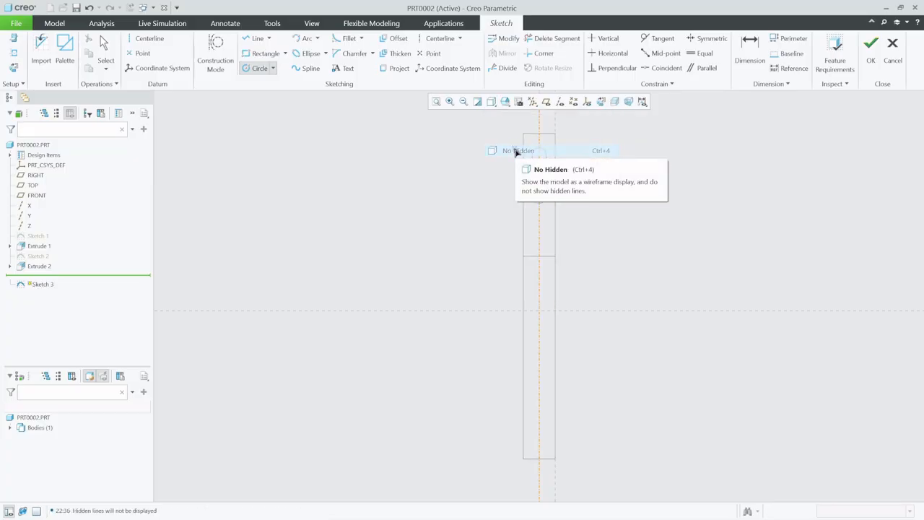
{"action": "left_click", "coordinate": [539, 280]}
{"action": "left_click", "coordinate": [547, 283]}
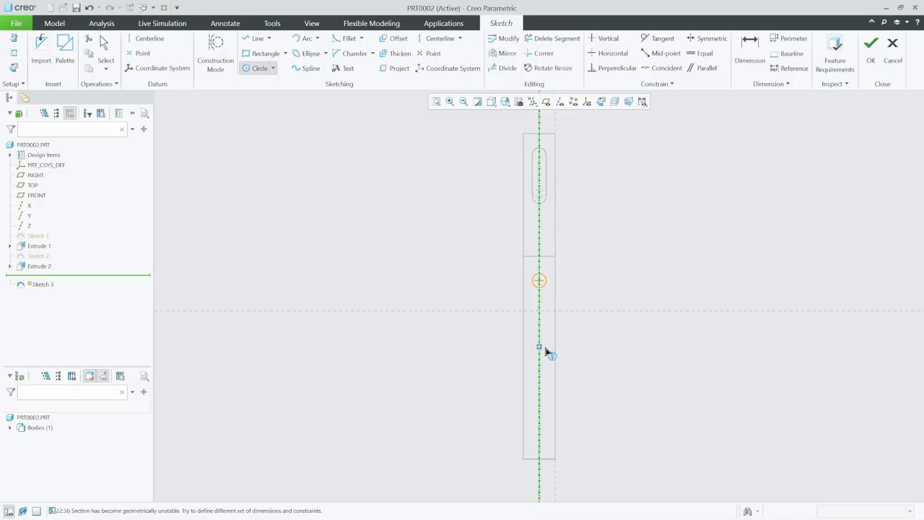
{"action": "left_click", "coordinate": [545, 439]}
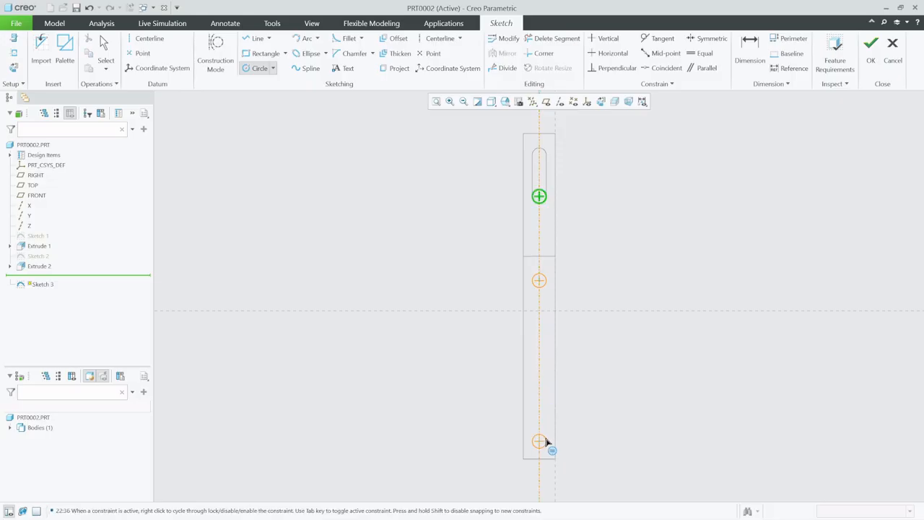
{"action": "left_click", "coordinate": [545, 442]}
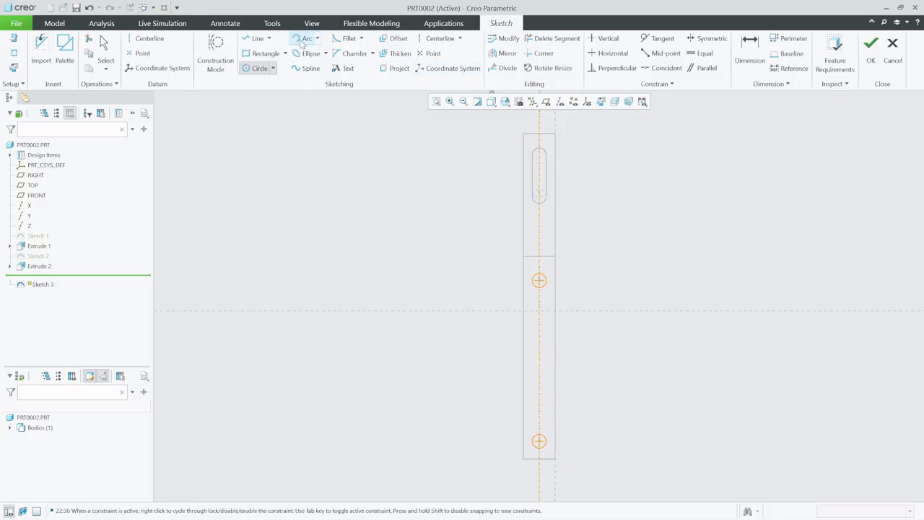
{"action": "left_click", "coordinate": [108, 48]}
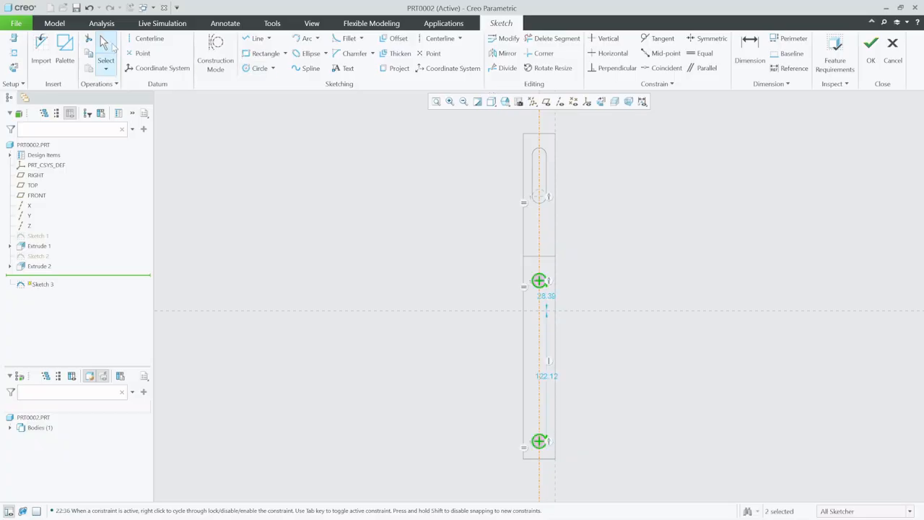
Dimension the upper circle centre from the lower leg's top edge as 25
{"action": "left_click", "coordinate": [764, 43]}
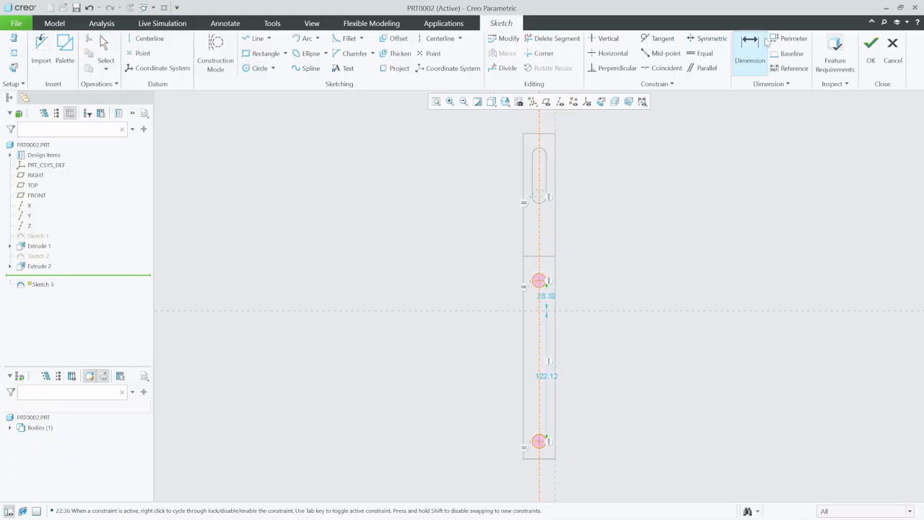
{"action": "left_click", "coordinate": [539, 281]}
{"action": "middle_click", "coordinate": [581, 271]}
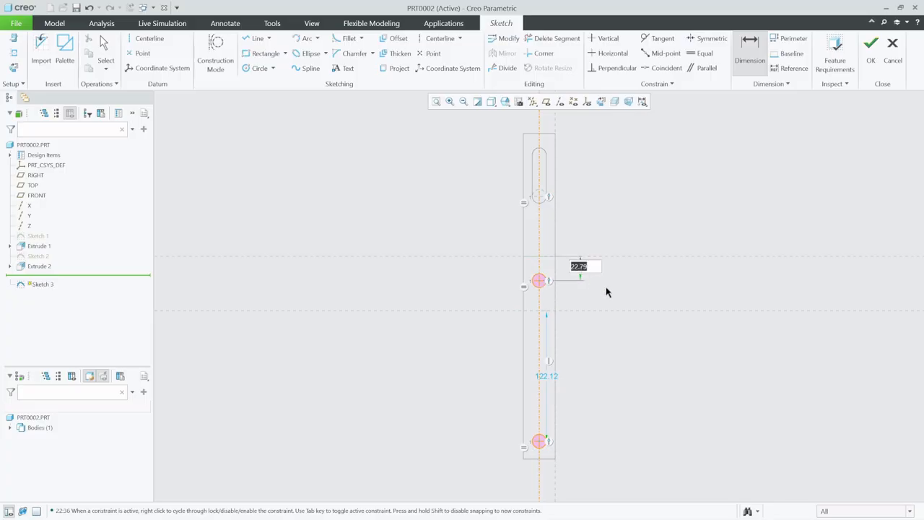
{"action": "type", "text": "25"}
{"action": "key", "text": "Return"}
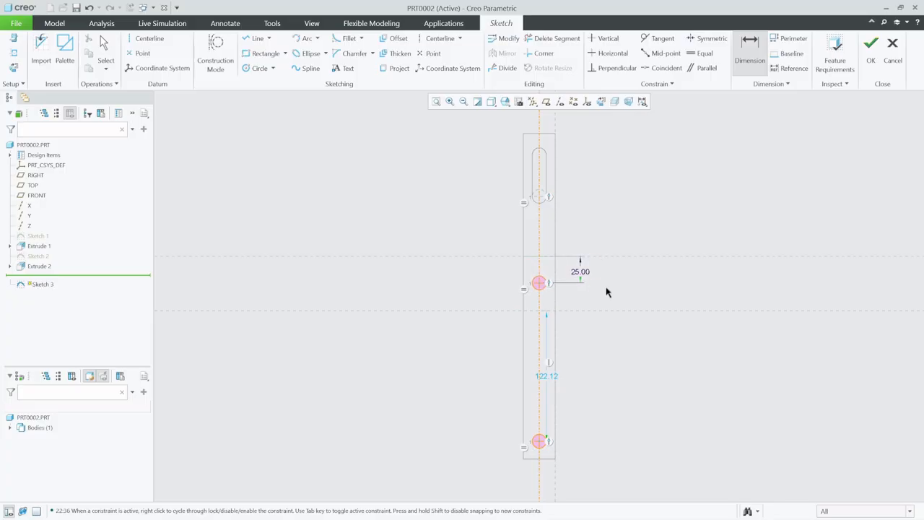
Draw two vertical lines tangent to both circles, one on each side, forming the slot's long edges
{"action": "left_click", "coordinate": [255, 38]}
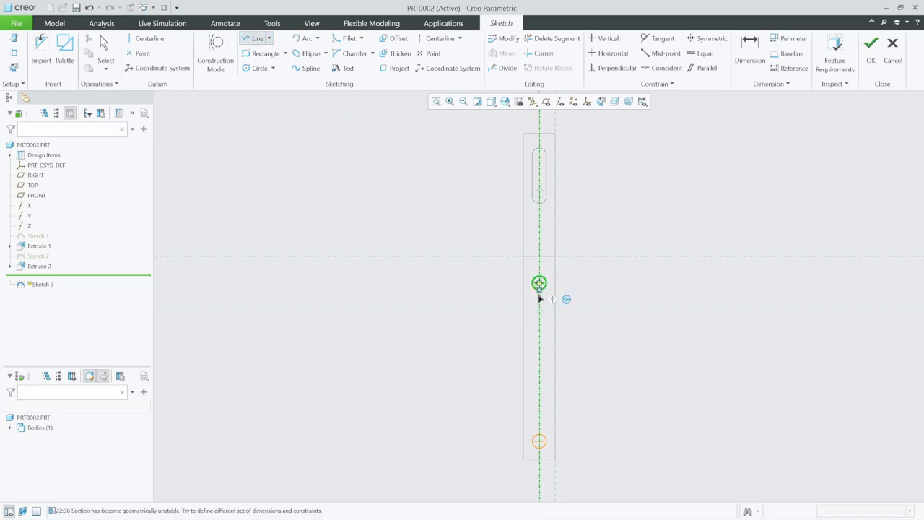
{"action": "scroll", "coordinate": [539, 295], "scroll_direction": "up", "scroll_amount": 3}
{"action": "left_click", "coordinate": [503, 246]}
{"action": "scroll", "coordinate": [515, 225], "scroll_direction": "down", "scroll_amount": 4}
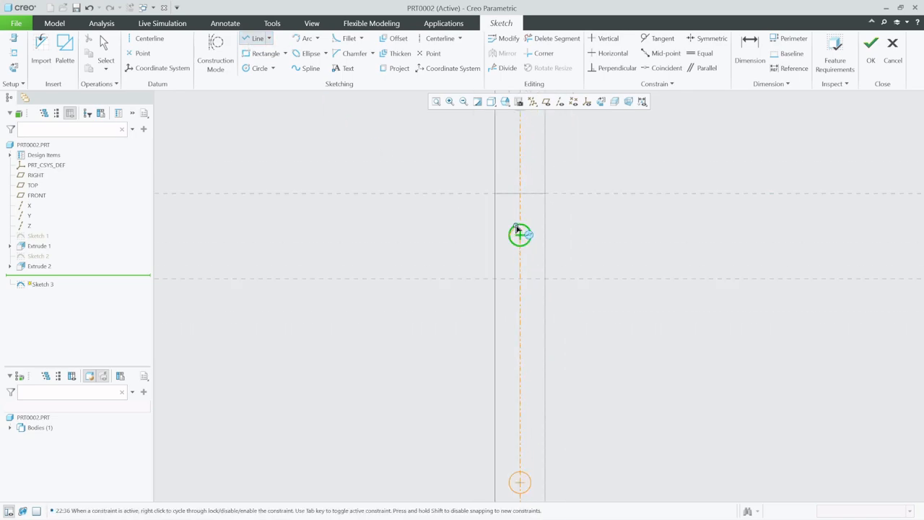
{"action": "scroll", "coordinate": [508, 362], "scroll_direction": "up", "scroll_amount": 4}
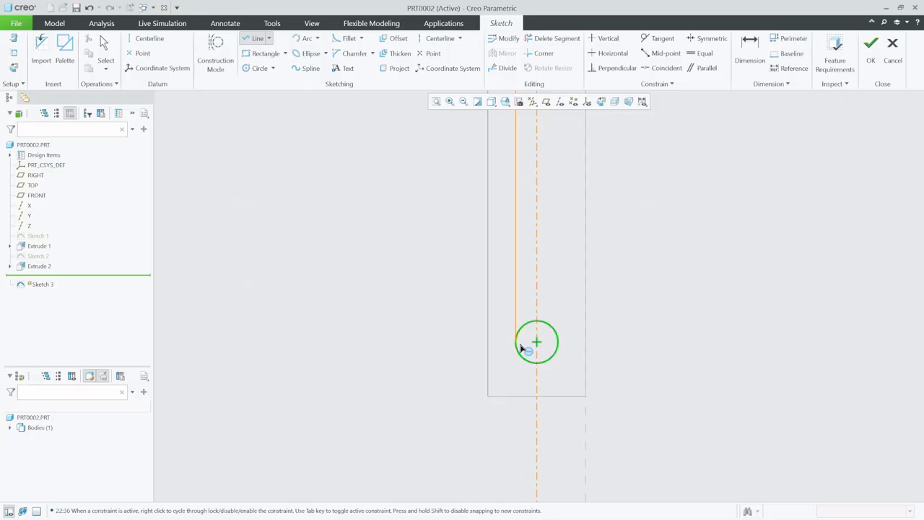
{"action": "left_click", "coordinate": [516, 343]}
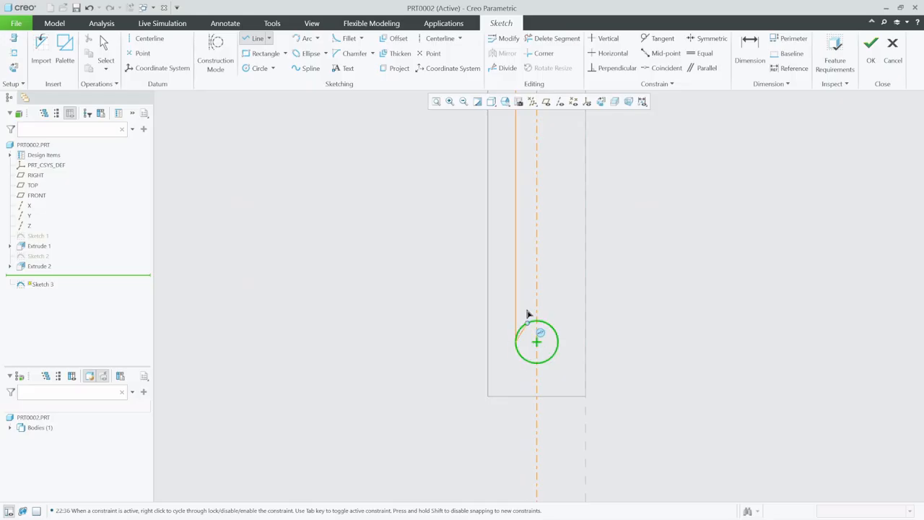
{"action": "left_click", "coordinate": [242, 42]}
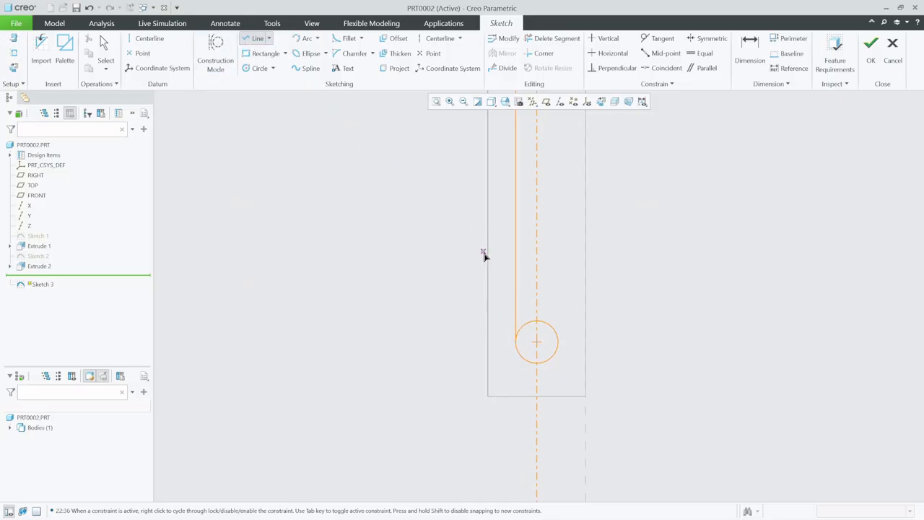
{"action": "left_click", "coordinate": [560, 343]}
{"action": "scroll", "coordinate": [554, 401], "scroll_direction": "up", "scroll_amount": 3}
{"action": "scroll", "coordinate": [545, 244], "scroll_direction": "down", "scroll_amount": 3}
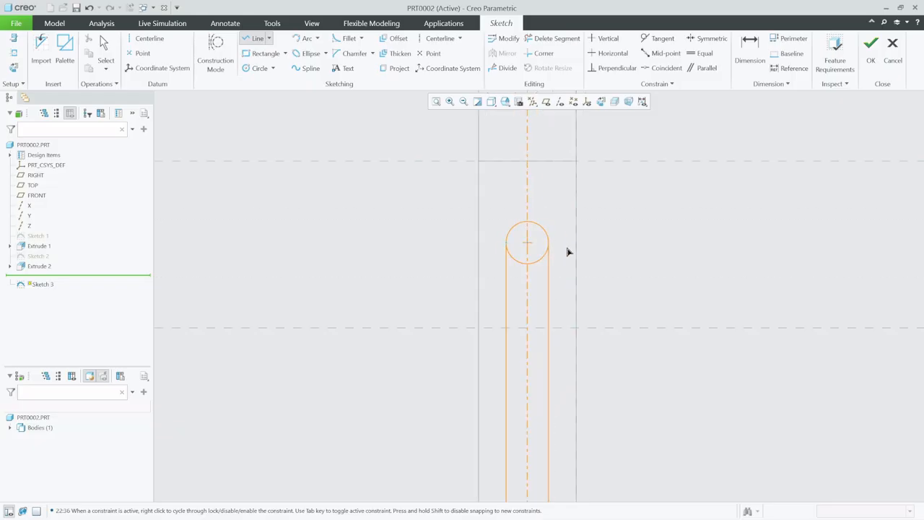
{"action": "left_click", "coordinate": [561, 249]}
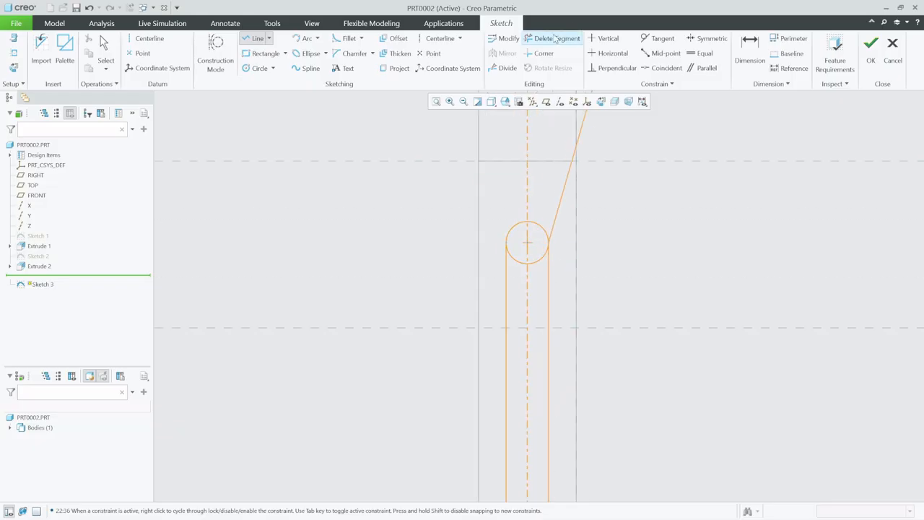
Delete the inner arcs of both circles to leave a closed slot outline, then finish the sketch
{"action": "left_click", "coordinate": [552, 38]}
{"action": "left_click", "coordinate": [527, 263]}
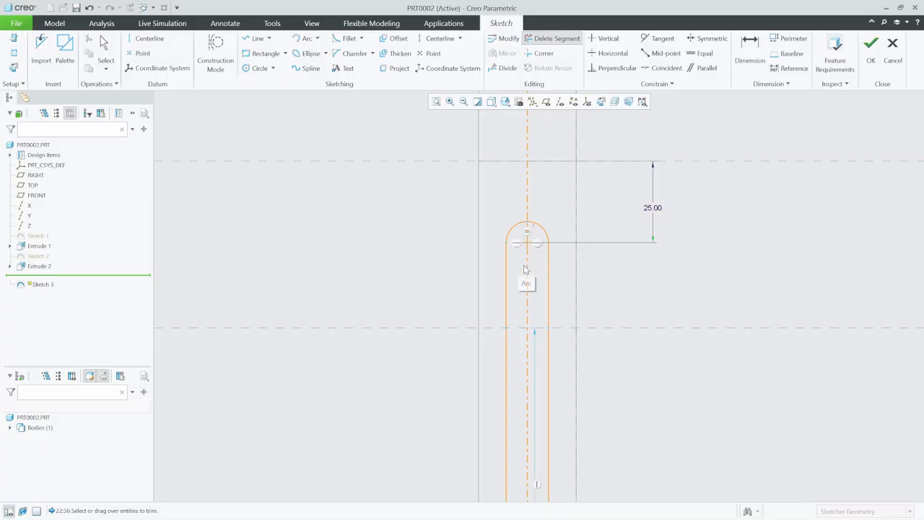
{"action": "scroll", "coordinate": [525, 196], "scroll_direction": "up", "scroll_amount": 4}
{"action": "scroll", "coordinate": [531, 404], "scroll_direction": "down", "scroll_amount": 5}
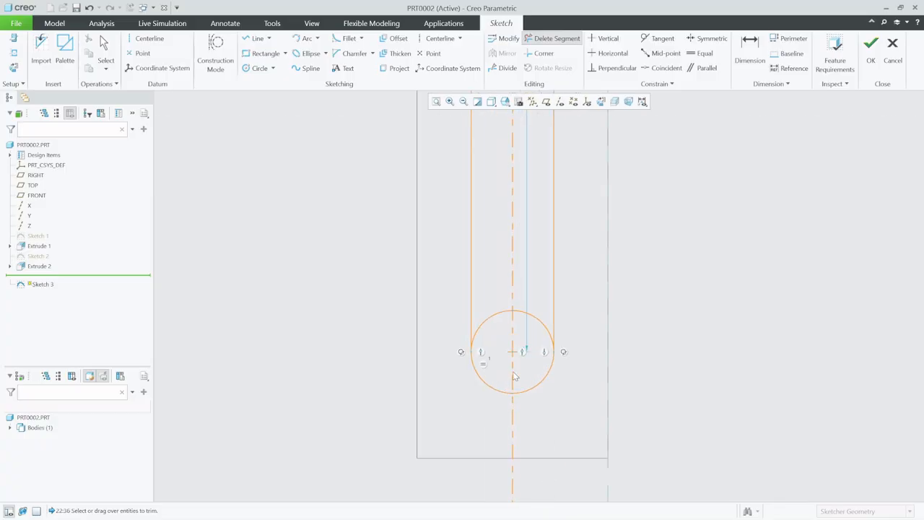
{"action": "left_click", "coordinate": [533, 323]}
{"action": "scroll", "coordinate": [459, 444], "scroll_direction": "up", "scroll_amount": 5}
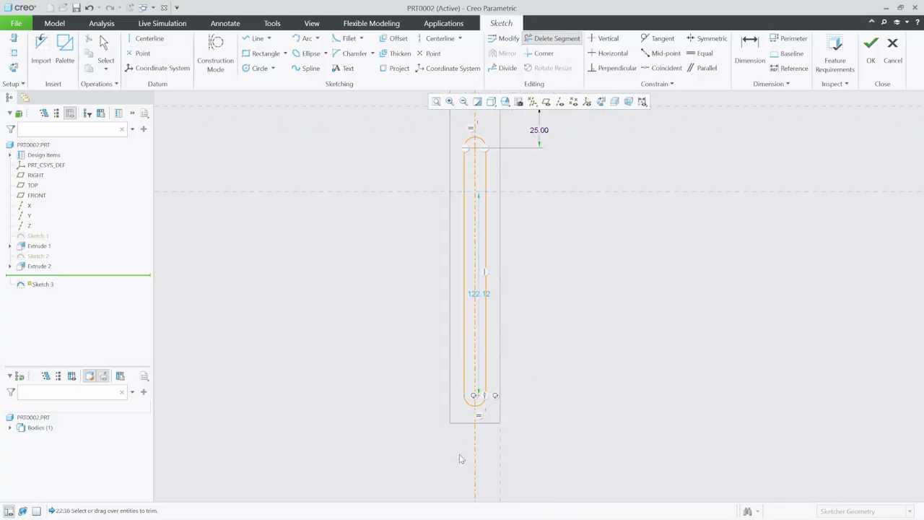
{"action": "left_click", "coordinate": [871, 48]}
Switch the model display to Shading
{"action": "mouse_move", "coordinate": [578, 268]}
{"action": "middle_mouse_down"}
{"action": "mouse_move", "coordinate": [612, 282]}
{"action": "mouse_move", "coordinate": [551, 223]}
{"action": "middle_mouse_up"}
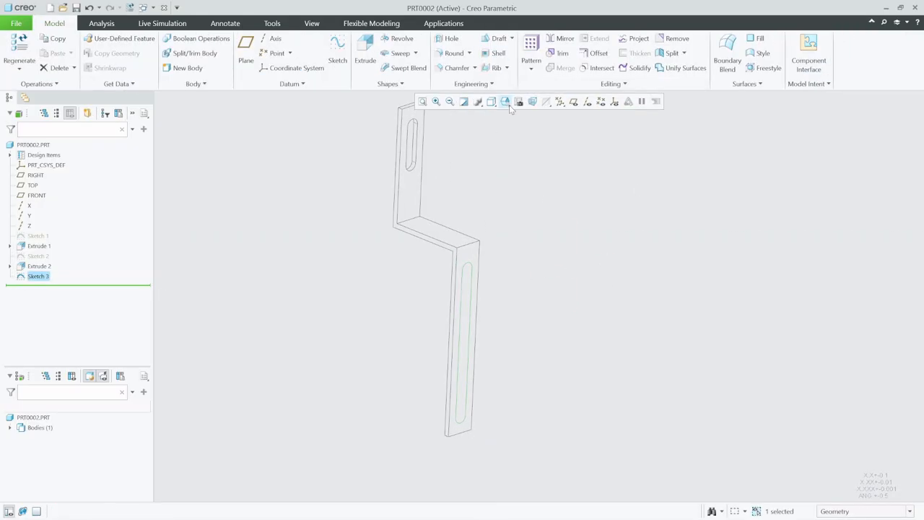
{"action": "left_click", "coordinate": [490, 102]}
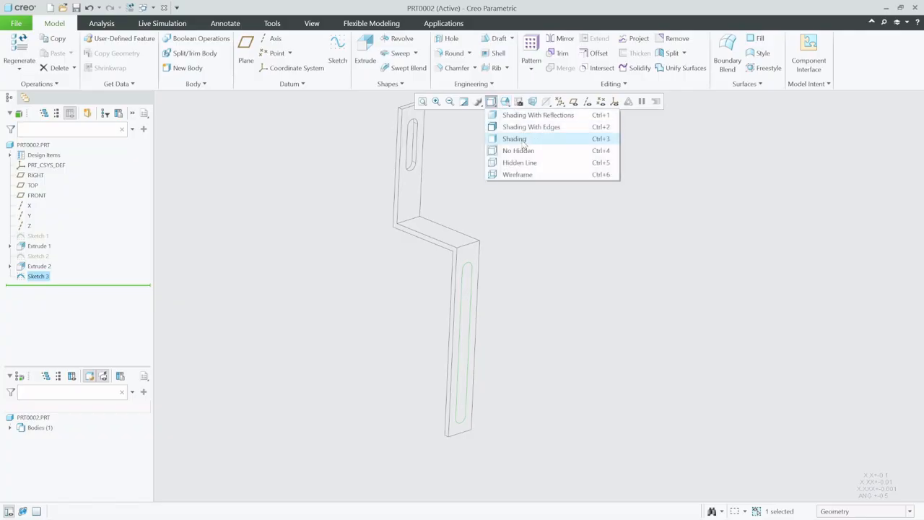
{"action": "left_click", "coordinate": [522, 140]}
{"action": "scroll", "coordinate": [515, 318], "scroll_direction": "down", "scroll_amount": 4}
{"action": "scroll", "coordinate": [503, 314], "scroll_direction": "up", "scroll_amount": 2}
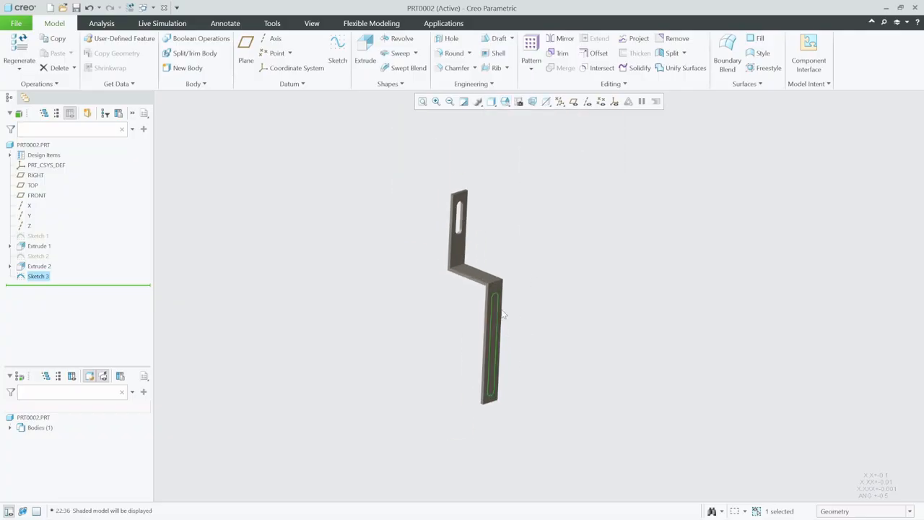
Extrude the slot sketch as a material-removing cut through the lower leg
{"action": "left_click", "coordinate": [363, 59]}
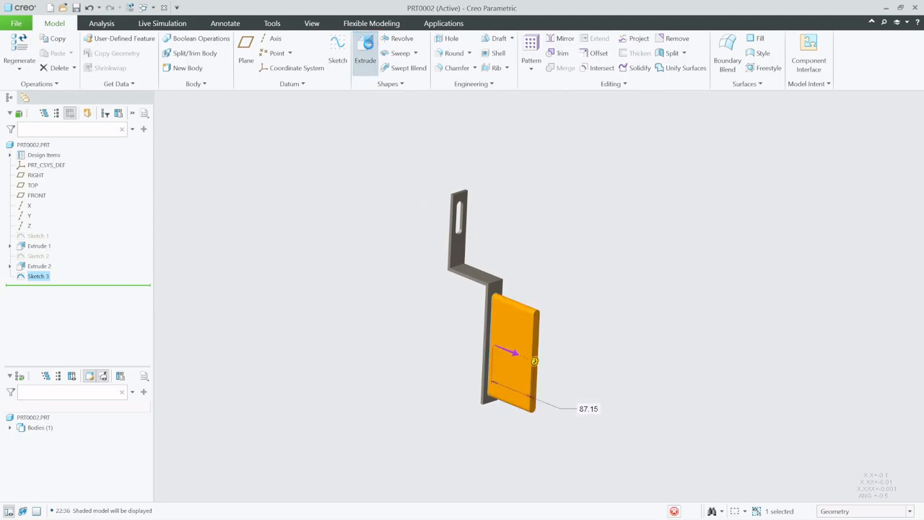
{"action": "left_click", "coordinate": [513, 353]}
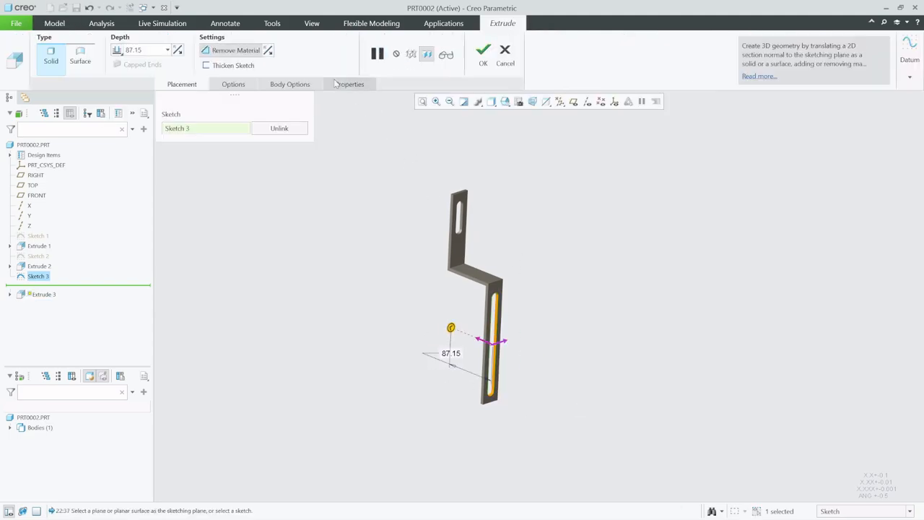
{"action": "left_click", "coordinate": [226, 52]}
{"action": "left_click", "coordinate": [226, 52]}
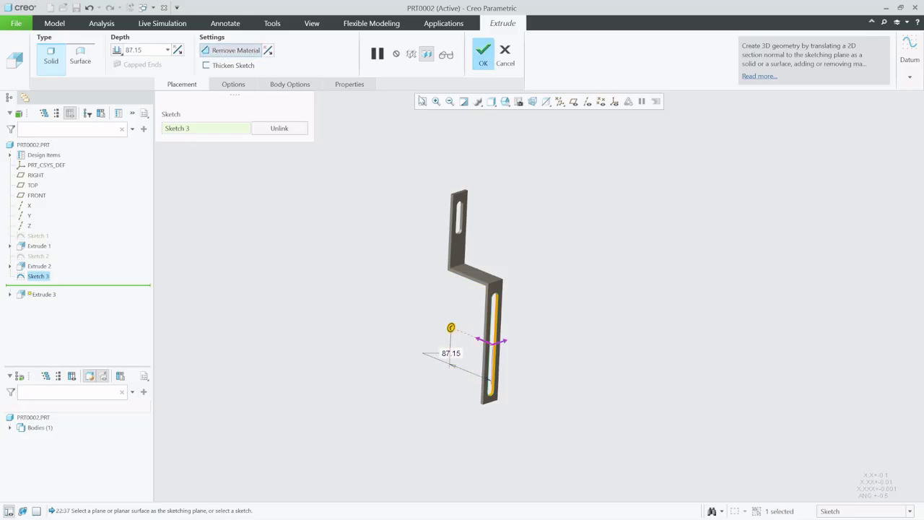
{"action": "left_click", "coordinate": [482, 52]}
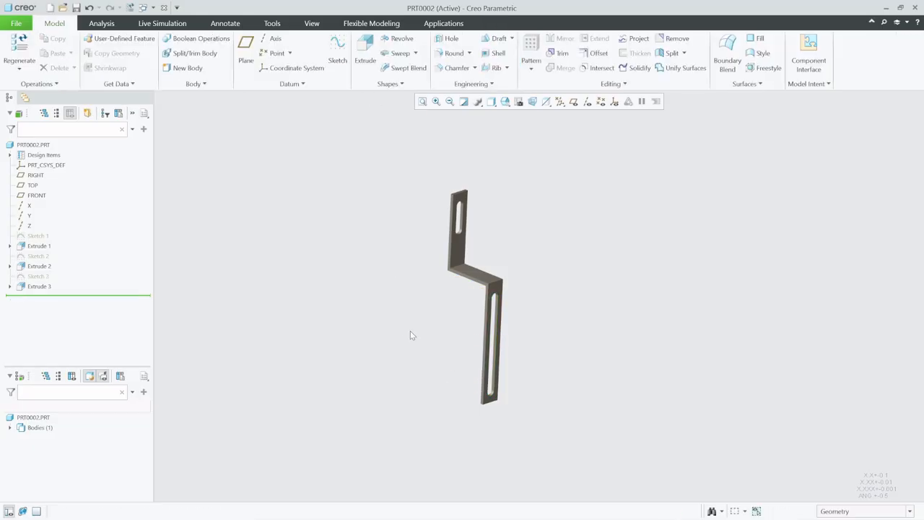
Edit the slot sketch and dimension the slot's centre-to-centre length as 50
{"action": "mouse_move", "coordinate": [405, 336]}
{"action": "middle_mouse_down"}
{"action": "mouse_move", "coordinate": [373, 328]}
{"action": "mouse_move", "coordinate": [397, 331]}
{"action": "middle_mouse_up"}
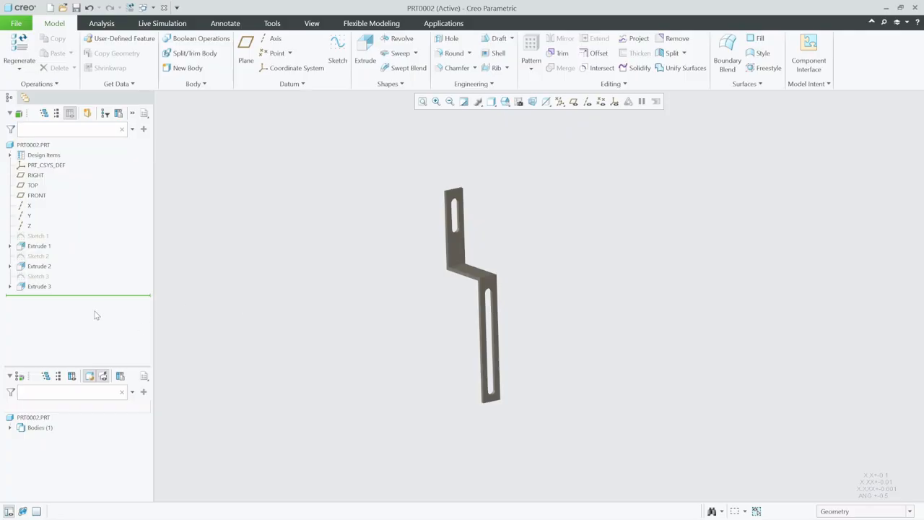
{"action": "left_click", "coordinate": [37, 276]}
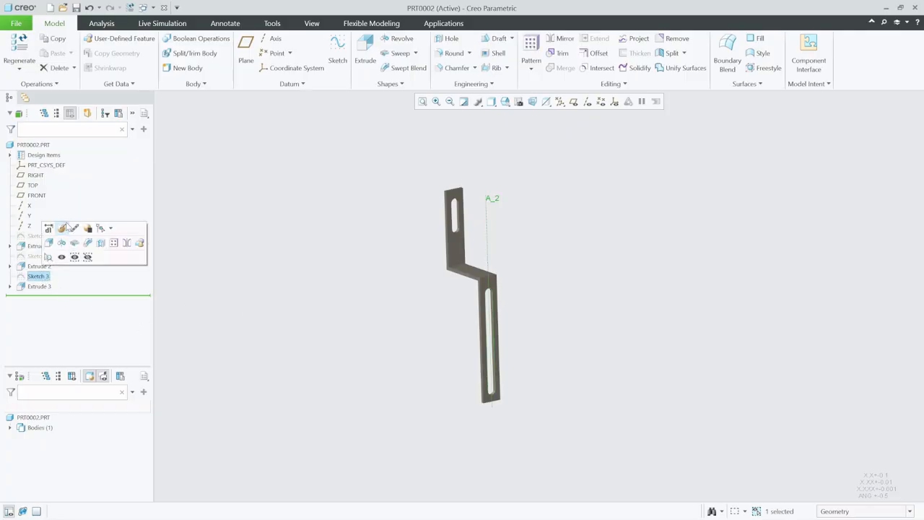
{"action": "left_click", "coordinate": [64, 227]}
{"action": "scroll", "coordinate": [509, 364], "scroll_direction": "down", "scroll_amount": 5}
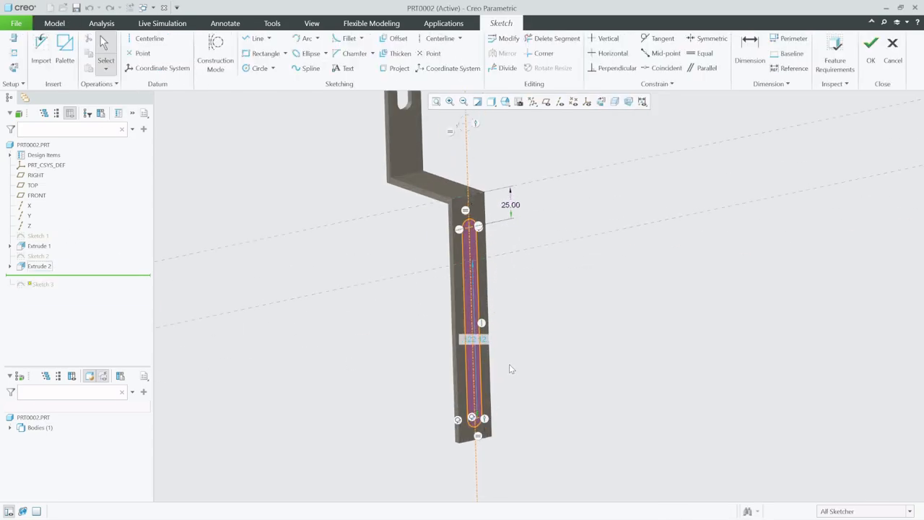
{"action": "left_click", "coordinate": [749, 52]}
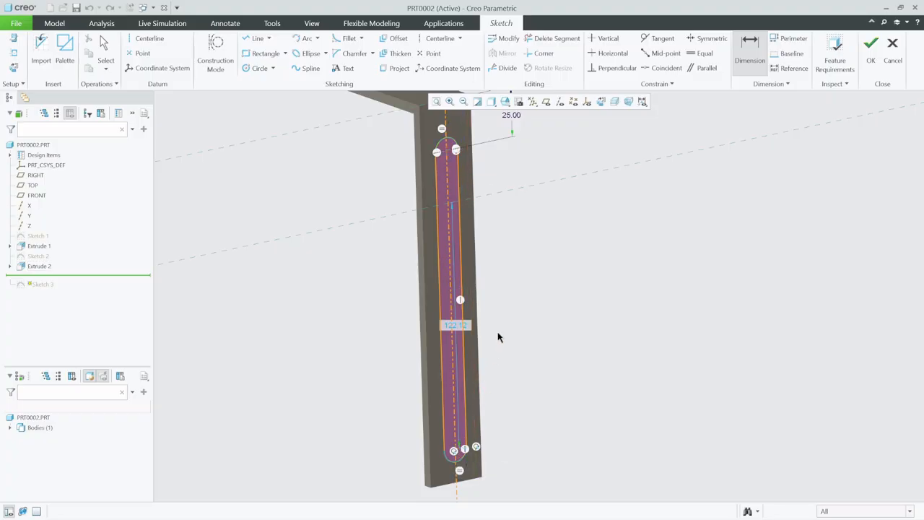
{"action": "middle_click", "coordinate": [499, 264]}
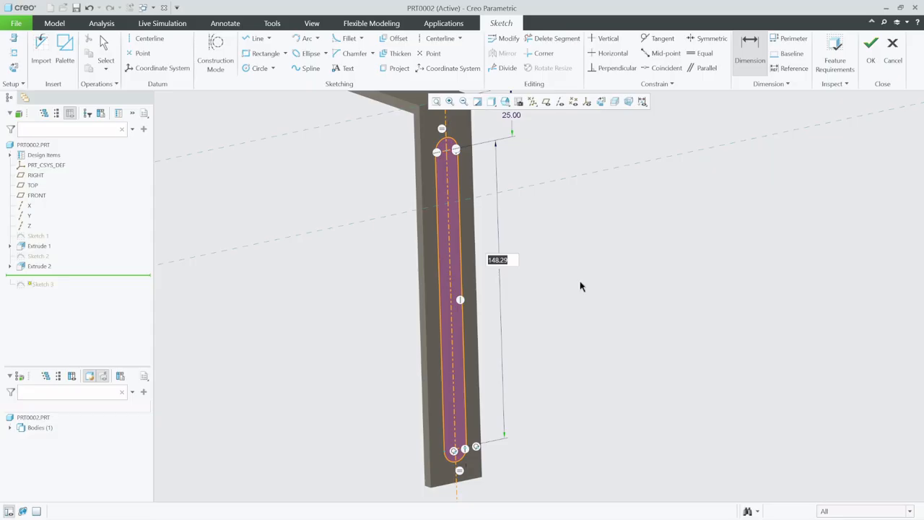
{"action": "type", "text": "50"}
{"action": "key", "text": "Return"}
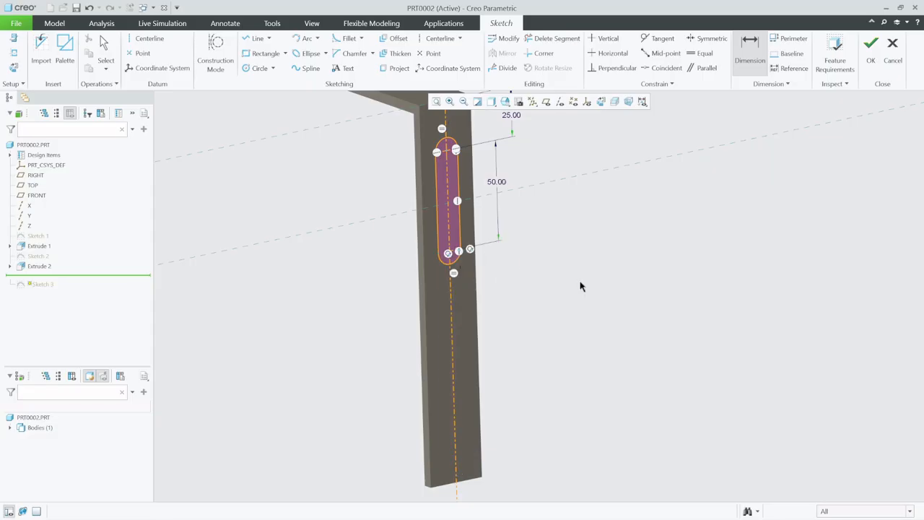
Move the slot down the lower leg, set its distance from the leg's top edge to 120, and finish the sketch
{"action": "scroll", "coordinate": [523, 334], "scroll_direction": "down", "scroll_amount": 2}
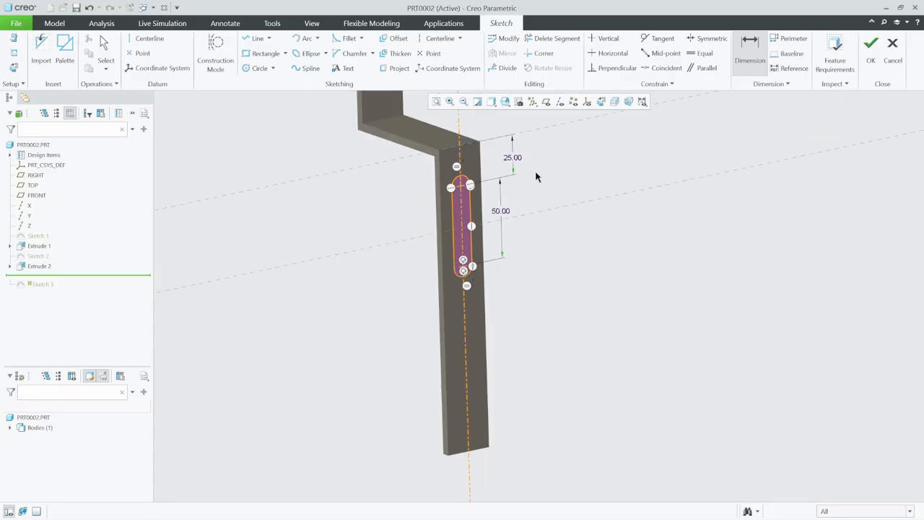
{"action": "double_click", "coordinate": [514, 157]}
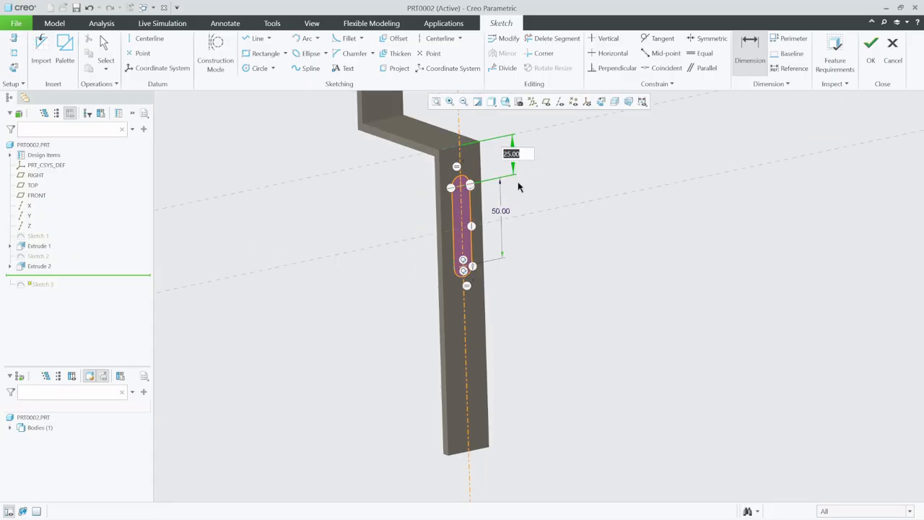
{"action": "key", "text": "Return"}
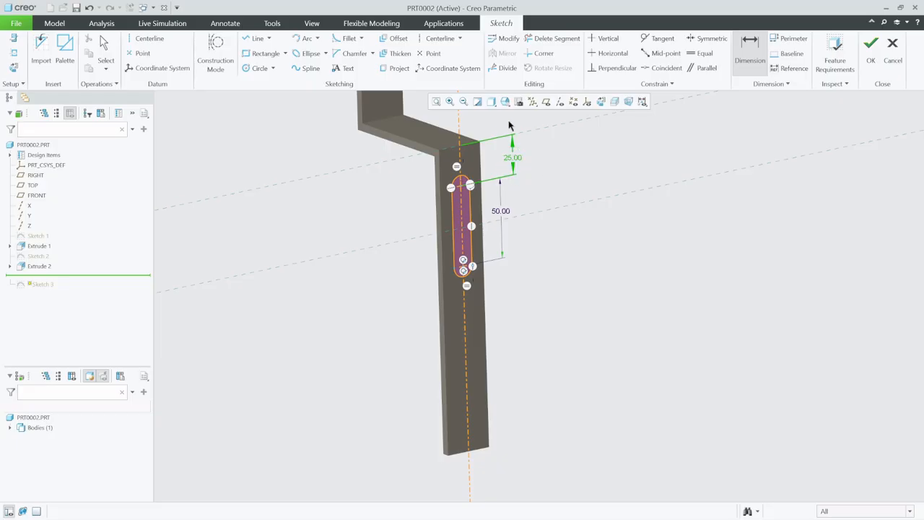
{"action": "left_click", "coordinate": [105, 51]}
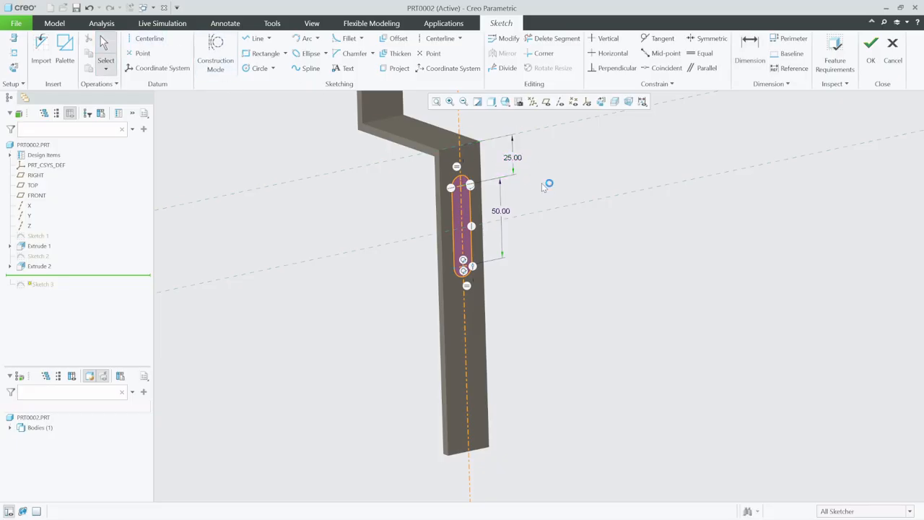
{"action": "left_click_drag", "start_coordinate": [514, 176], "coordinate": [525, 329]}
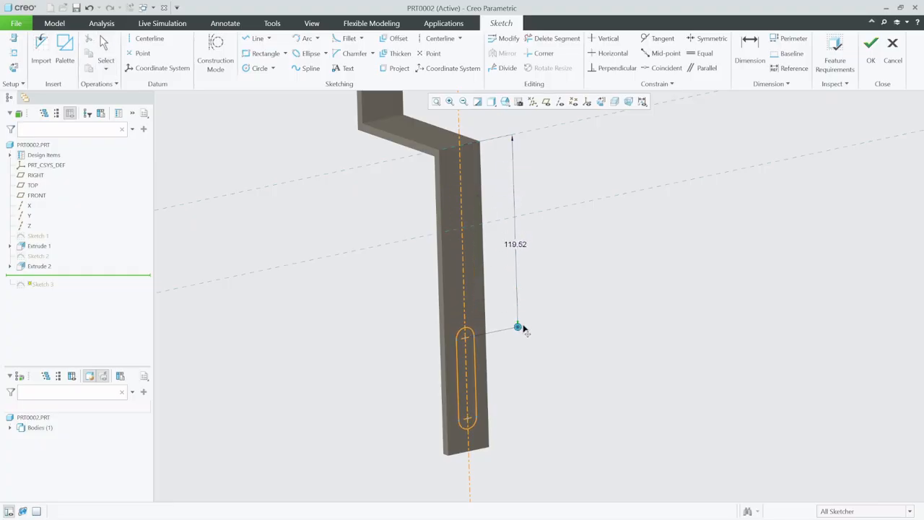
{"action": "double_click", "coordinate": [516, 252]}
{"action": "type", "text": "12"}
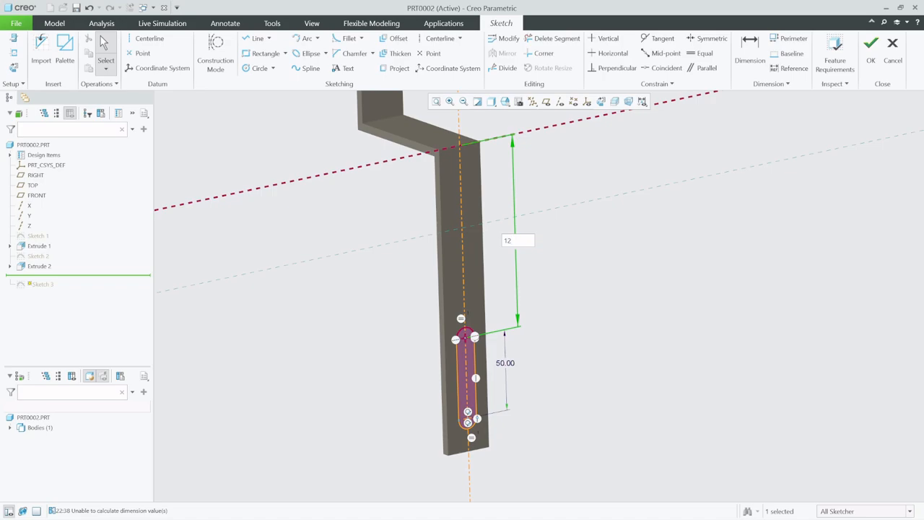
{"action": "type", "text": "0"}
{"action": "key", "text": "Return"}
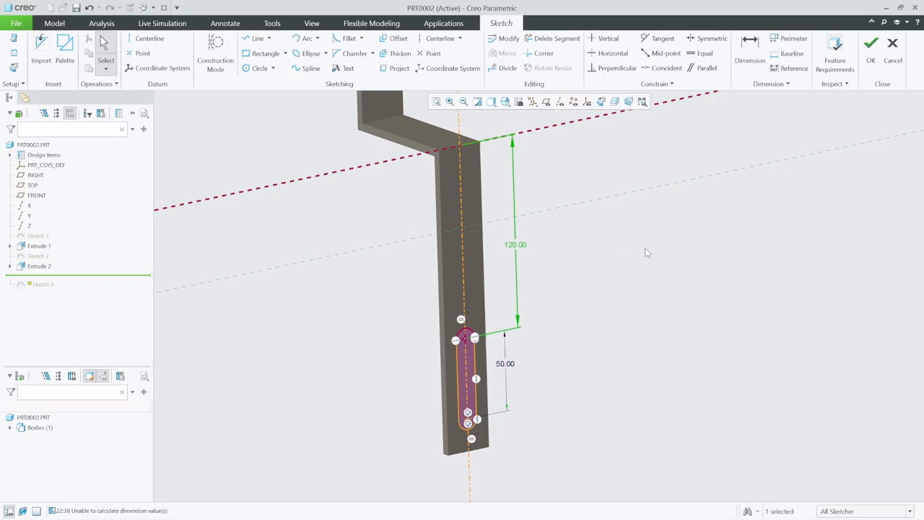
{"action": "left_click", "coordinate": [870, 48]}
Zoom and rotate around the bracket to inspect the repositioned lower slot
{"action": "scroll", "coordinate": [592, 360], "scroll_direction": "up", "scroll_amount": 3}
{"action": "scroll", "coordinate": [585, 361], "scroll_direction": "down", "scroll_amount": 3}
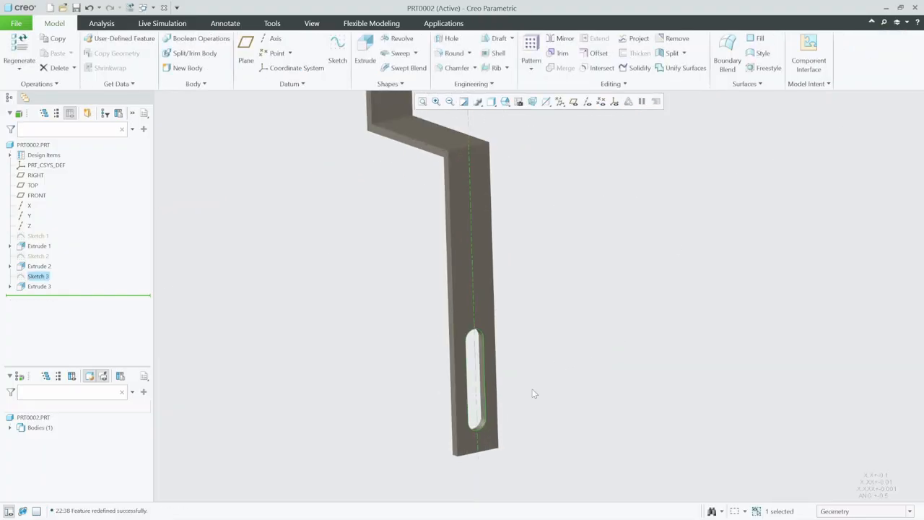
{"action": "scroll", "coordinate": [527, 394], "scroll_direction": "up", "scroll_amount": 4}
{"action": "scroll", "coordinate": [516, 359], "scroll_direction": "down", "scroll_amount": 3}
{"action": "scroll", "coordinate": [549, 348], "scroll_direction": "up", "scroll_amount": 3}
{"action": "scroll", "coordinate": [537, 334], "scroll_direction": "down", "scroll_amount": 3}
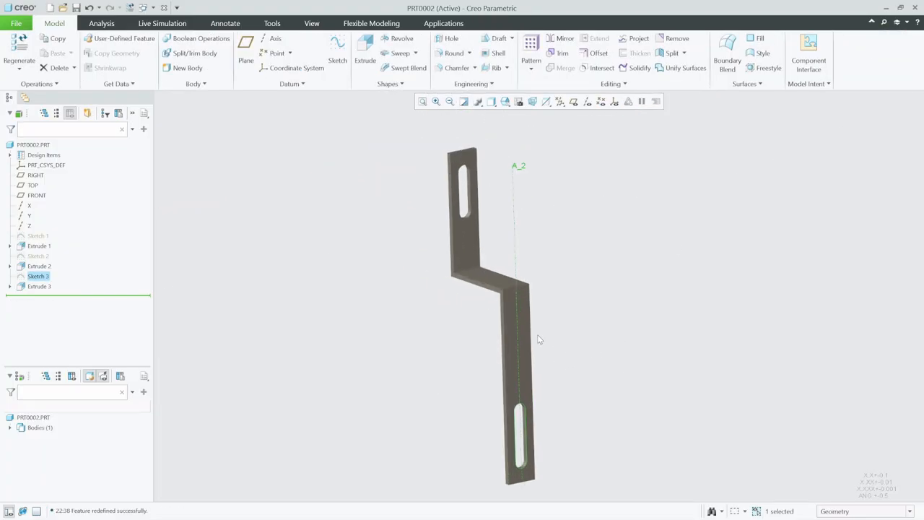
{"action": "scroll", "coordinate": [538, 339], "scroll_direction": "up", "scroll_amount": 2}
{"action": "mouse_move", "coordinate": [577, 296]}
{"action": "middle_mouse_down"}
{"action": "mouse_move", "coordinate": [659, 284]}
{"action": "mouse_move", "coordinate": [581, 285]}
{"action": "mouse_move", "coordinate": [582, 295]}
{"action": "middle_mouse_up"}
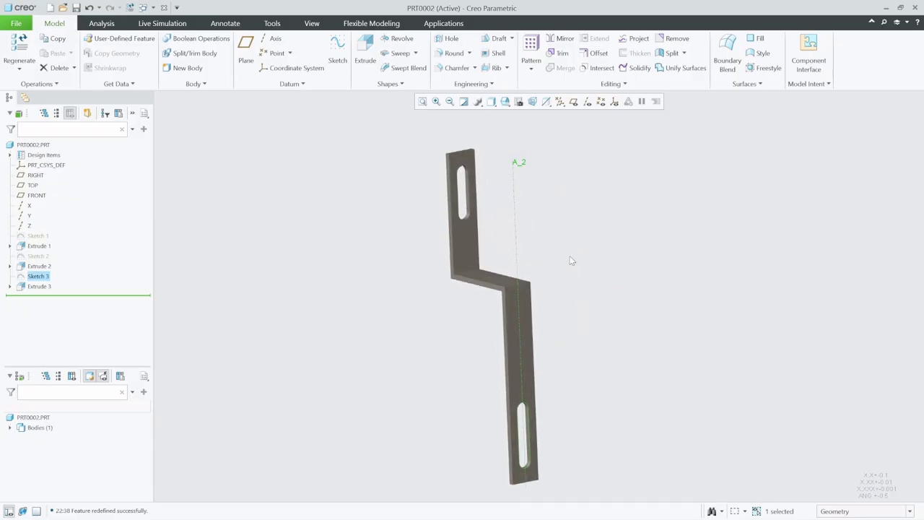
Start a Round and select the two top corner edges of the upper leg and two bottom corner edges of the lower leg
{"action": "left_click", "coordinate": [451, 53]}
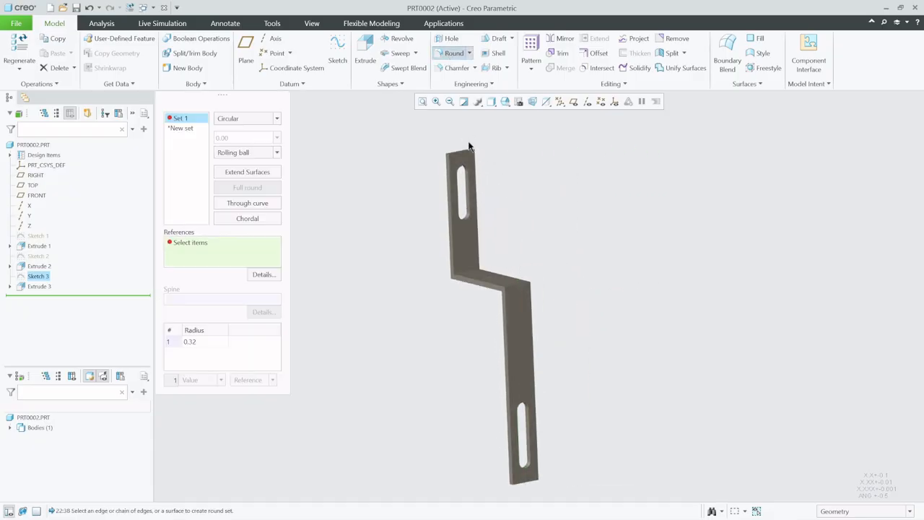
{"action": "scroll", "coordinate": [451, 160], "scroll_direction": "up", "scroll_amount": 3}
{"action": "scroll", "coordinate": [451, 160], "scroll_direction": "up", "scroll_amount": 2}
{"action": "left_click", "coordinate": [437, 149]}
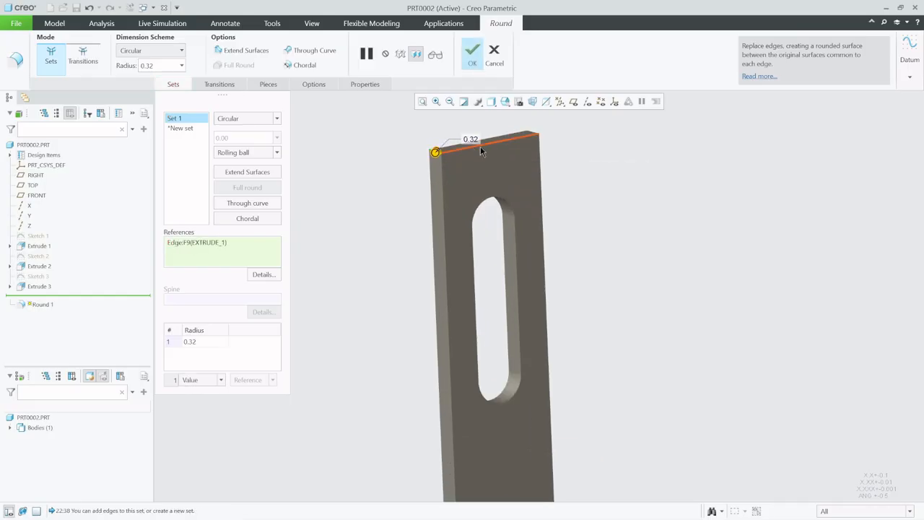
{"action": "middle_click_drag", "start_coordinate": [480, 146], "coordinate": [497, 160]}
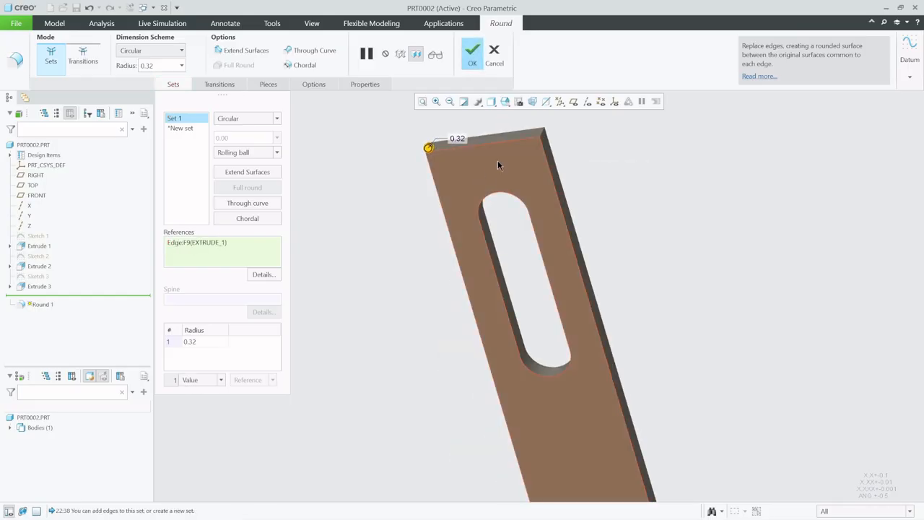
{"action": "left_click", "coordinate": [544, 134], "text": "ctrl"}
{"action": "scroll", "coordinate": [453, 165], "scroll_direction": "down", "scroll_amount": 5}
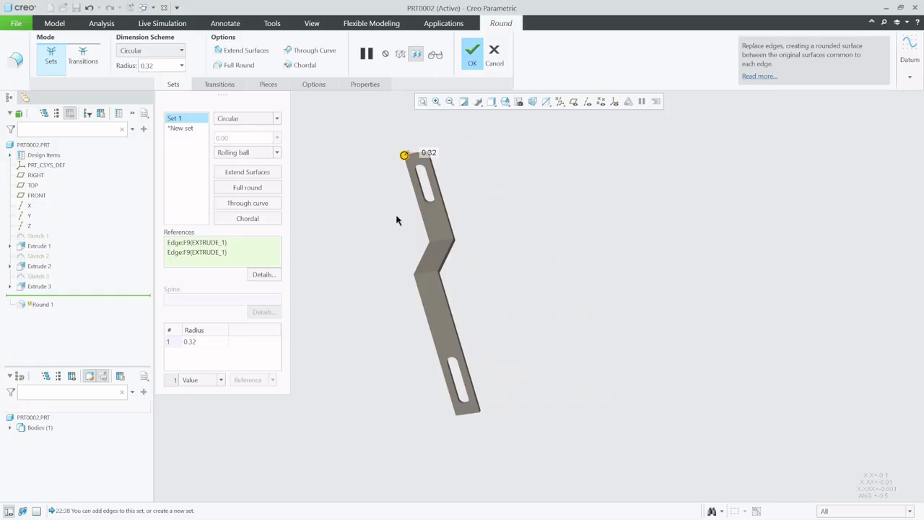
{"action": "middle_click_drag", "start_coordinate": [398, 217], "coordinate": [498, 182]}
{"action": "scroll", "coordinate": [483, 438], "scroll_direction": "up", "scroll_amount": 4}
{"action": "scroll", "coordinate": [493, 341], "scroll_direction": "up", "scroll_amount": 2}
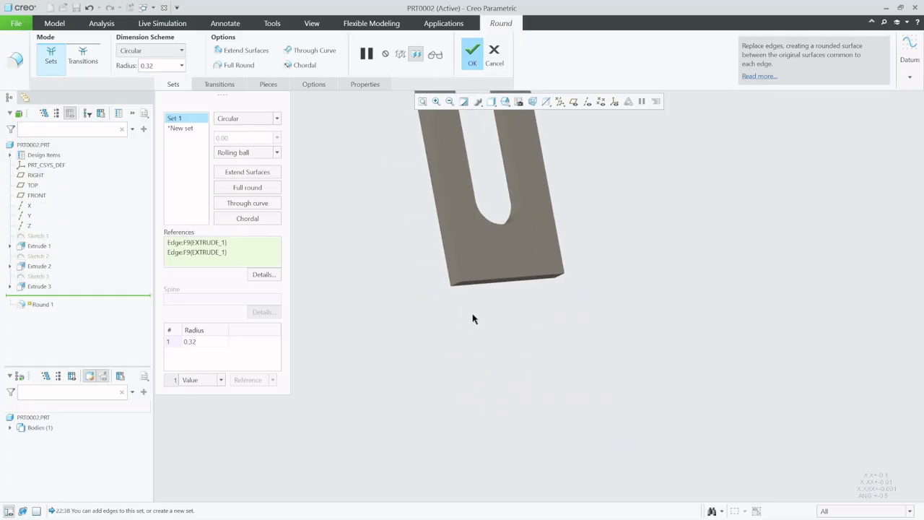
{"action": "left_click", "coordinate": [462, 287], "text": "ctrl"}
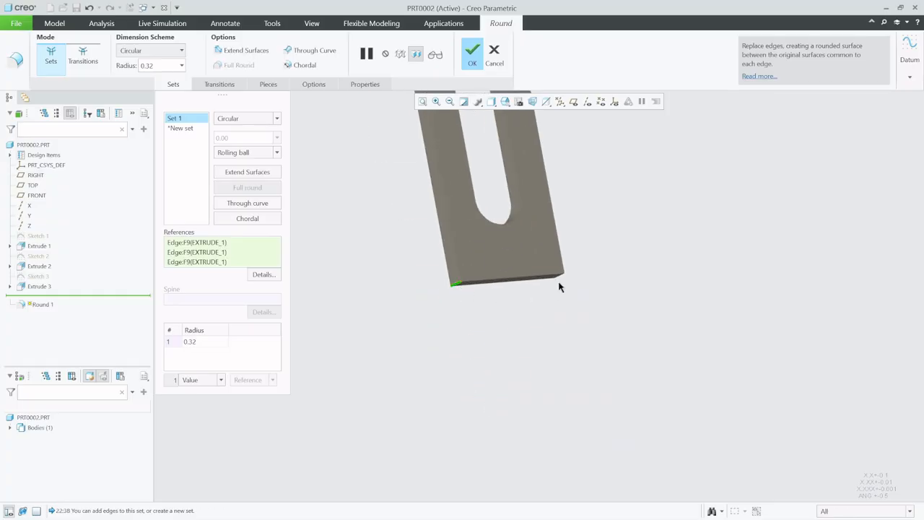
{"action": "left_click", "coordinate": [556, 279], "text": "ctrl"}
{"action": "scroll", "coordinate": [530, 353], "scroll_direction": "down", "scroll_amount": 4}
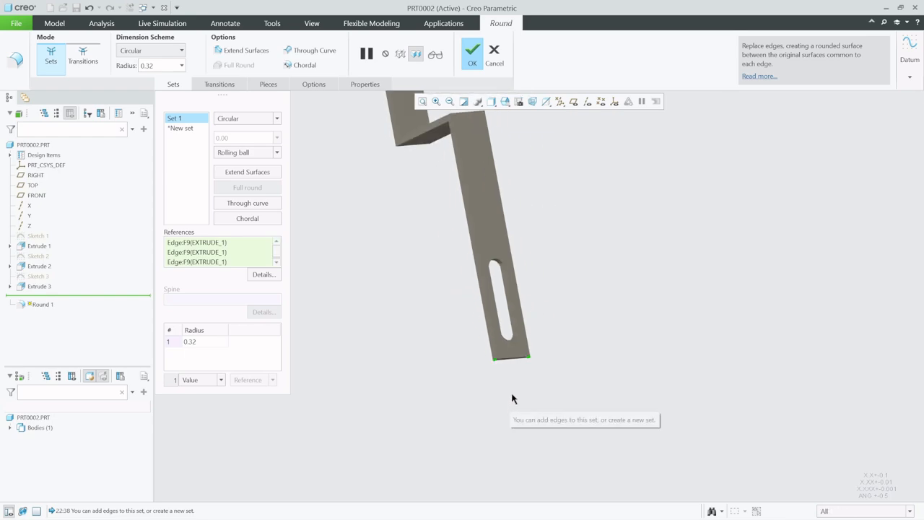
{"action": "scroll", "coordinate": [518, 355], "scroll_direction": "down", "scroll_amount": 1}
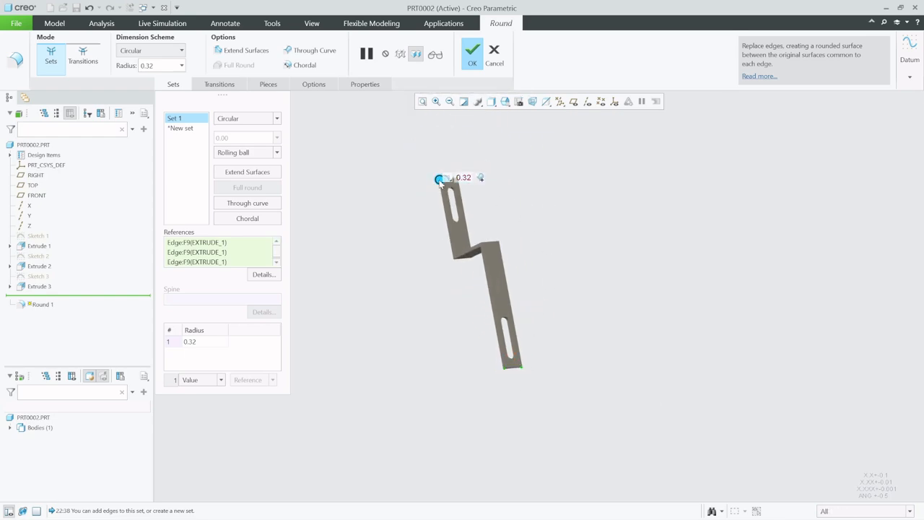
Set the round radius to 5 and apply the feature
{"action": "mouse_move", "coordinate": [440, 181]}
{"action": "left_mouse_down"}
{"action": "mouse_move", "coordinate": [442, 192]}
{"action": "mouse_move", "coordinate": [439, 183]}
{"action": "left_mouse_up"}
{"action": "scroll", "coordinate": [470, 165], "scroll_direction": "up", "scroll_amount": 5}
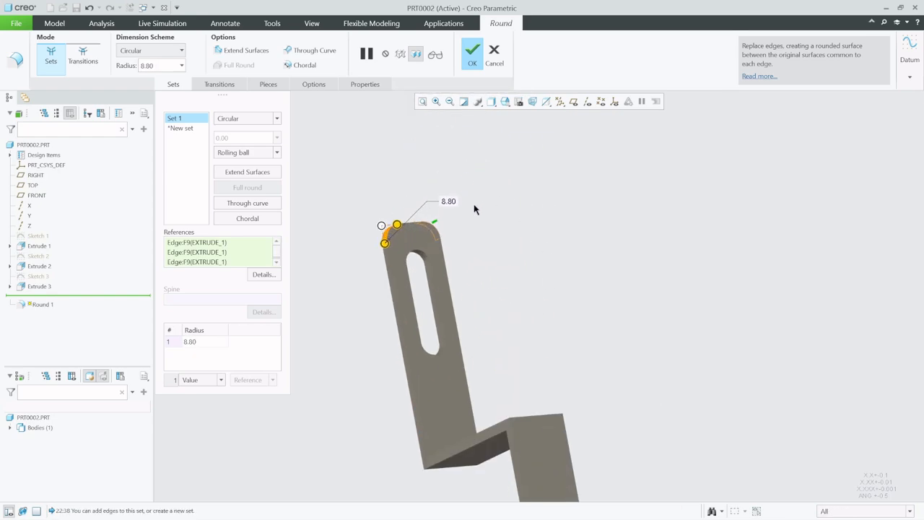
{"action": "double_click", "coordinate": [450, 203]}
{"action": "type", "text": "5"}
{"action": "key", "text": "Return"}
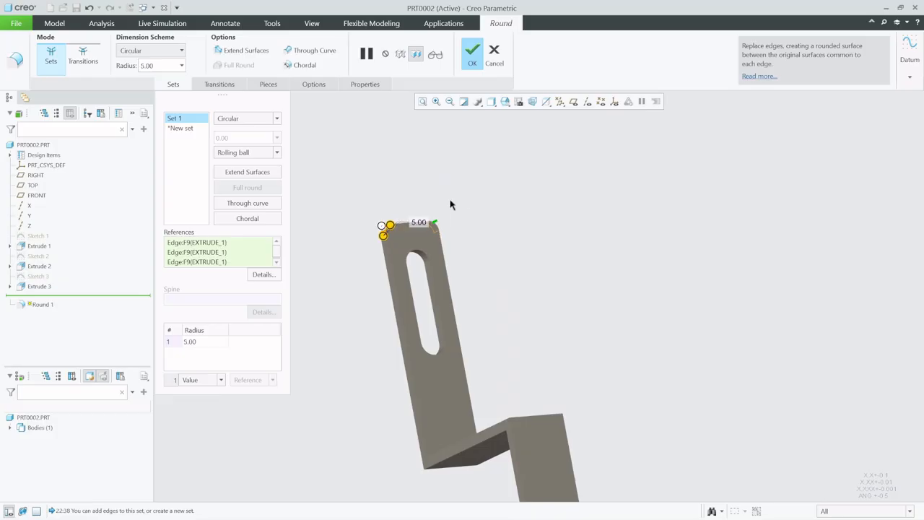
{"action": "left_click", "coordinate": [474, 52]}
{"action": "left_click", "coordinate": [357, 162]}
{"action": "mouse_move", "coordinate": [357, 162]}
{"action": "middle_mouse_down"}
{"action": "mouse_move", "coordinate": [466, 266]}
{"action": "mouse_move", "coordinate": [495, 200]}
{"action": "mouse_move", "coordinate": [458, 267]}
{"action": "mouse_move", "coordinate": [475, 244]}
{"action": "mouse_move", "coordinate": [476, 265]}
{"action": "middle_mouse_up"}
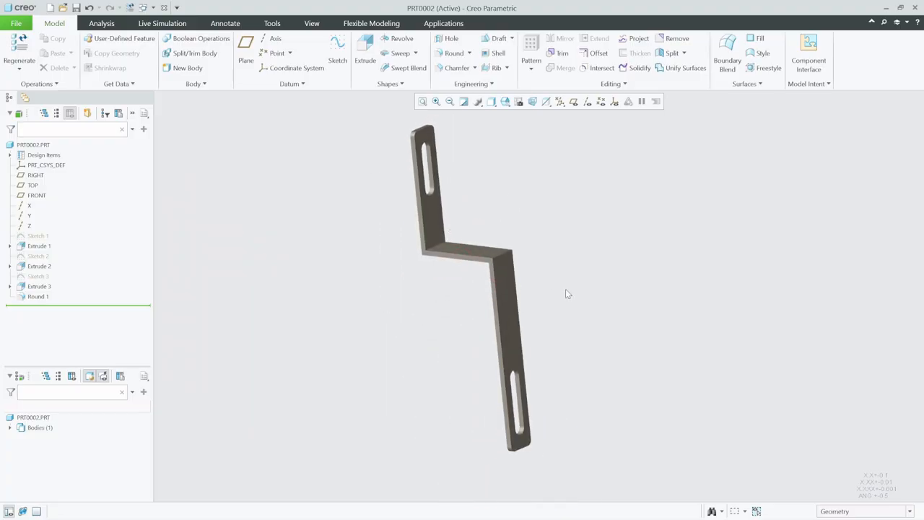
{"action": "scroll", "coordinate": [580, 300], "scroll_direction": "up", "scroll_amount": 2}
{"action": "scroll", "coordinate": [547, 255], "scroll_direction": "down", "scroll_amount": 2}
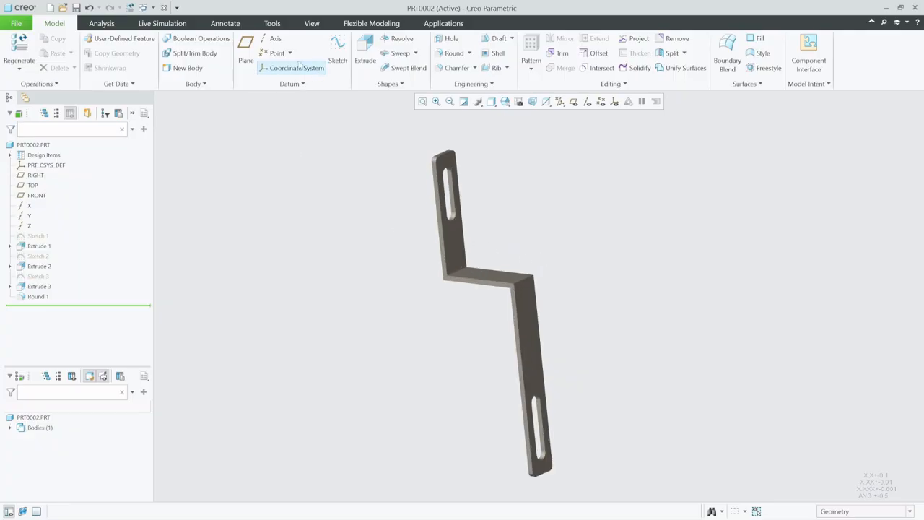
Convert the solid bracket to sheet metal using the leg face as the driving surface with thickness 5.00
{"action": "left_click", "coordinate": [47, 86]}
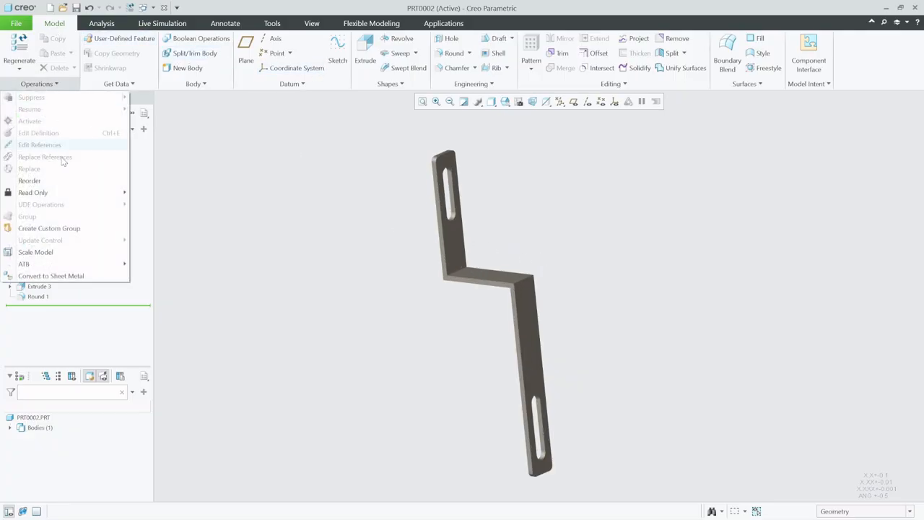
{"action": "left_click", "coordinate": [58, 278]}
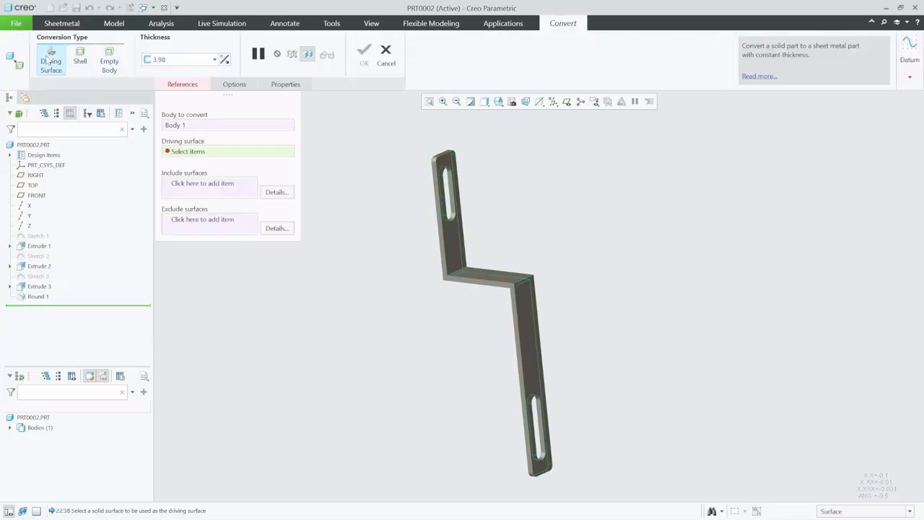
{"action": "left_click", "coordinate": [453, 251]}
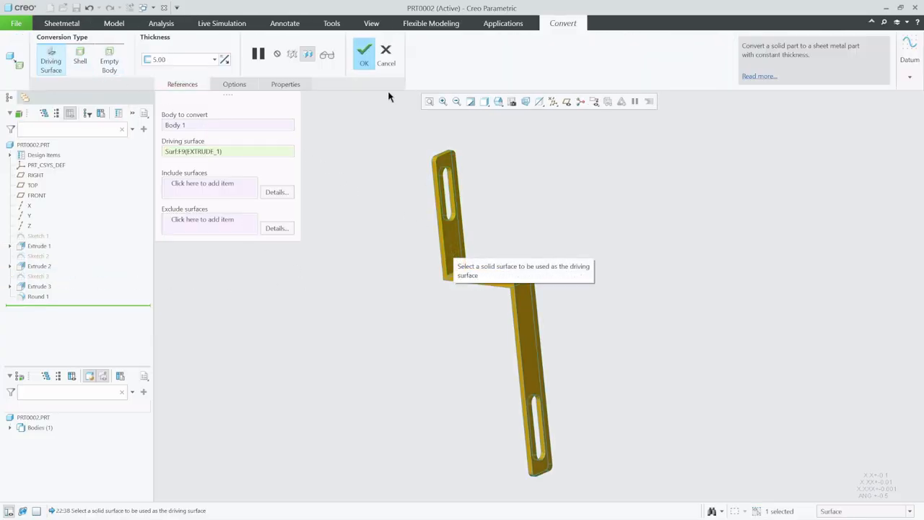
{"action": "left_click", "coordinate": [364, 60]}
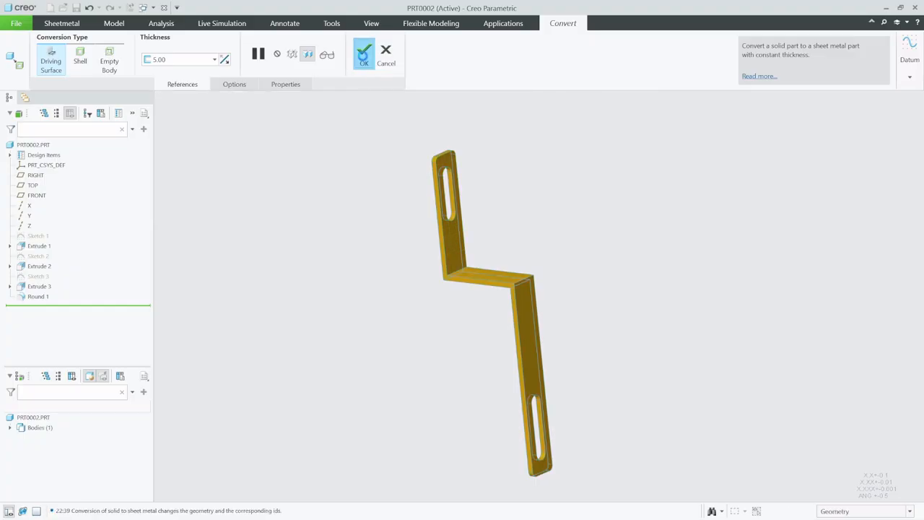
Add a Conversion with an edge bend at both inner bend edges of the bracket, using the thickness as radius
{"action": "mouse_move", "coordinate": [517, 232]}
{"action": "middle_mouse_down"}
{"action": "mouse_move", "coordinate": [487, 224]}
{"action": "mouse_move", "coordinate": [500, 234]}
{"action": "middle_mouse_up"}
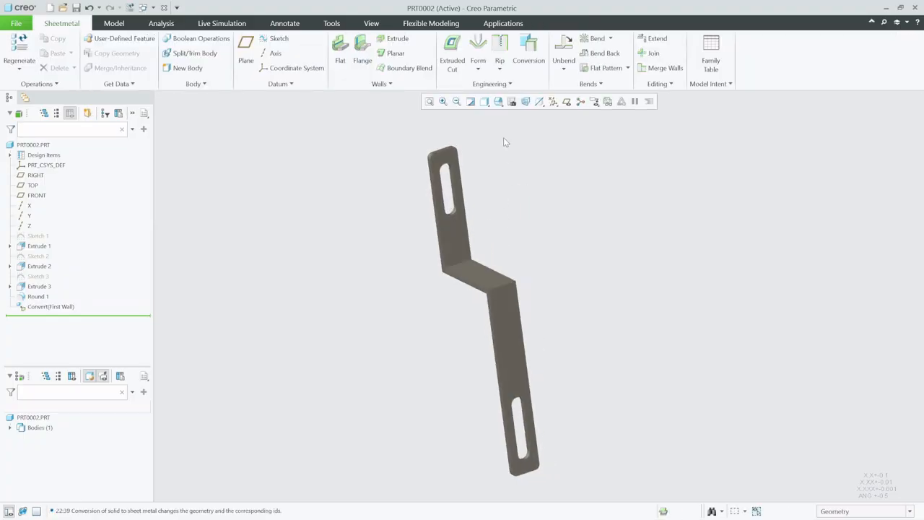
{"action": "left_click", "coordinate": [529, 52]}
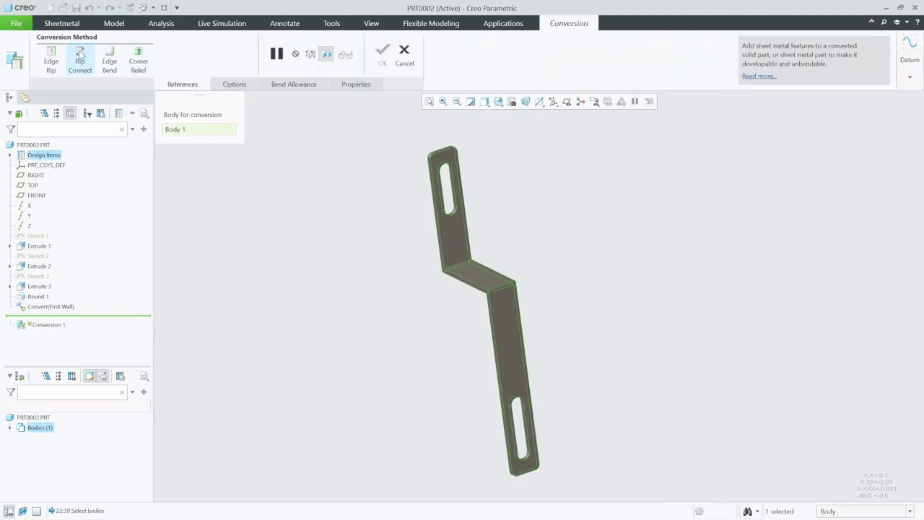
{"action": "left_click", "coordinate": [109, 61]}
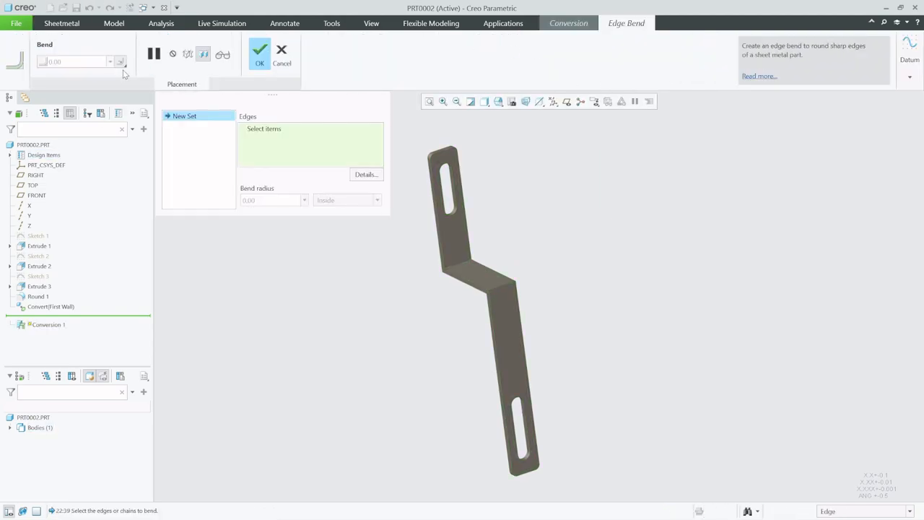
{"action": "left_click", "coordinate": [461, 264]}
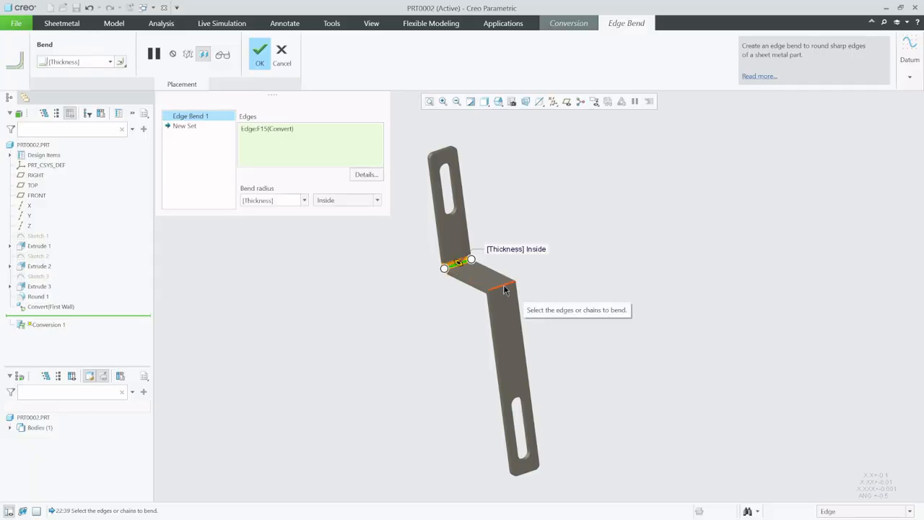
{"action": "left_click", "coordinate": [504, 287], "text": "ctrl"}
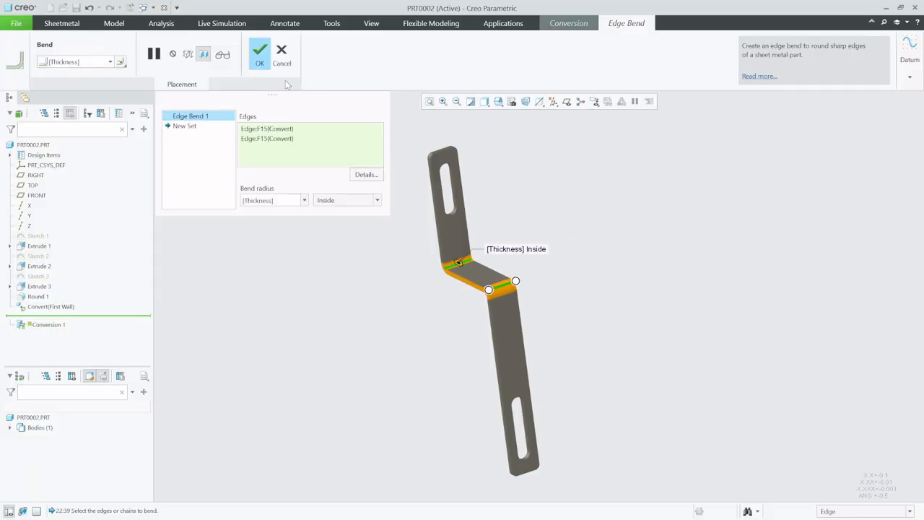
{"action": "left_click", "coordinate": [259, 57]}
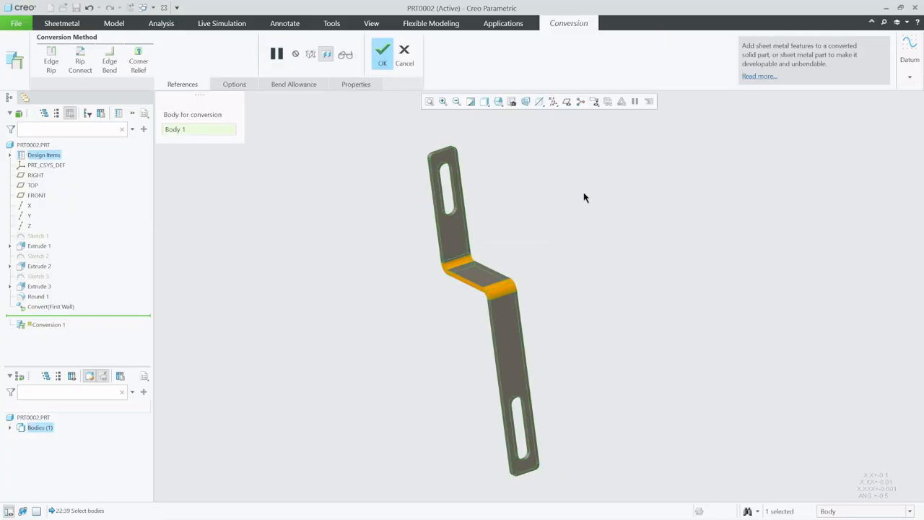
{"action": "mouse_move", "coordinate": [538, 216]}
{"action": "middle_mouse_down"}
{"action": "mouse_move", "coordinate": [563, 202]}
{"action": "mouse_move", "coordinate": [549, 202]}
{"action": "middle_mouse_up"}
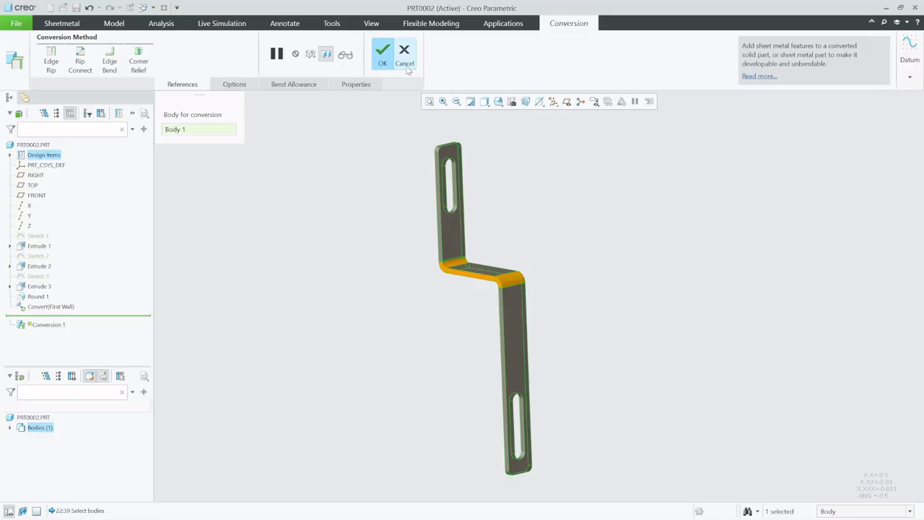
{"action": "left_click", "coordinate": [382, 54]}
{"action": "left_click", "coordinate": [398, 171]}
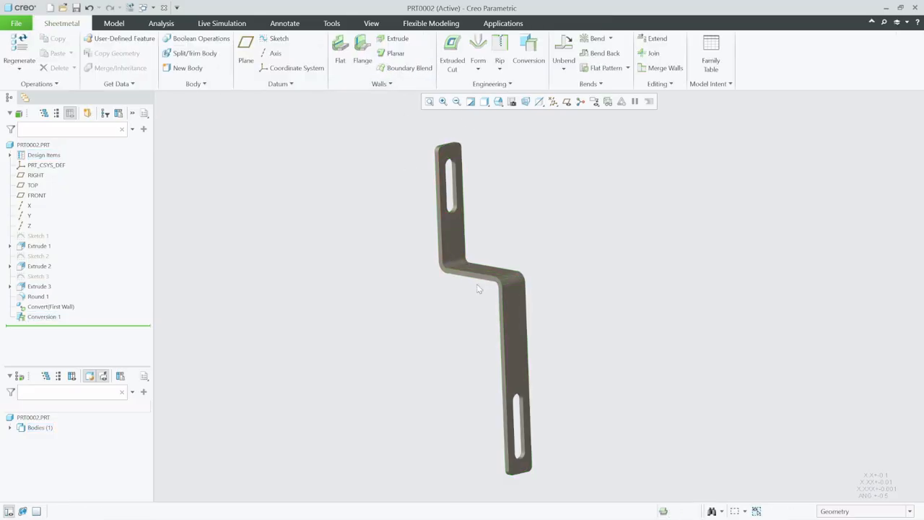
Save the part as PRT0002.PRT in the working folder
{"action": "mouse_move", "coordinate": [478, 289]}
{"action": "middle_mouse_down"}
{"action": "mouse_move", "coordinate": [448, 279]}
{"action": "mouse_move", "coordinate": [429, 305]}
{"action": "mouse_move", "coordinate": [460, 260]}
{"action": "mouse_move", "coordinate": [505, 296]}
{"action": "mouse_move", "coordinate": [478, 287]}
{"action": "middle_mouse_up"}
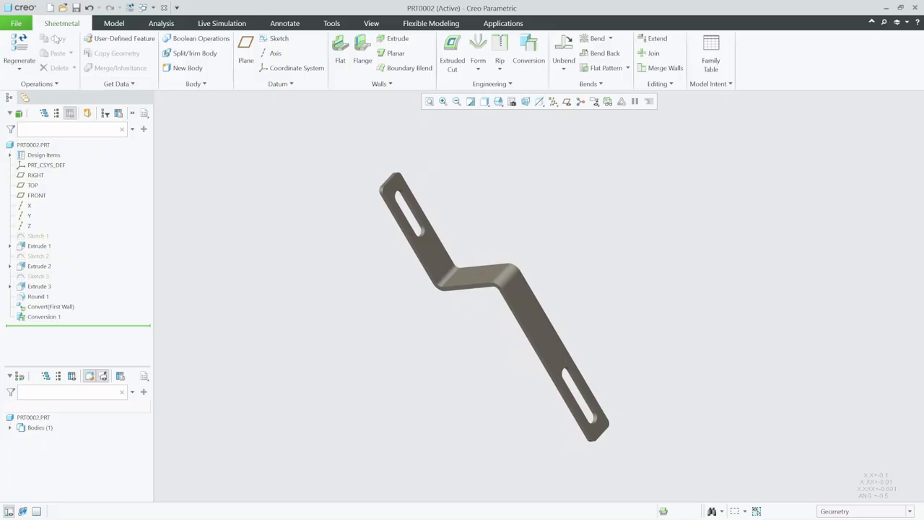
{"action": "left_click", "coordinate": [75, 7]}
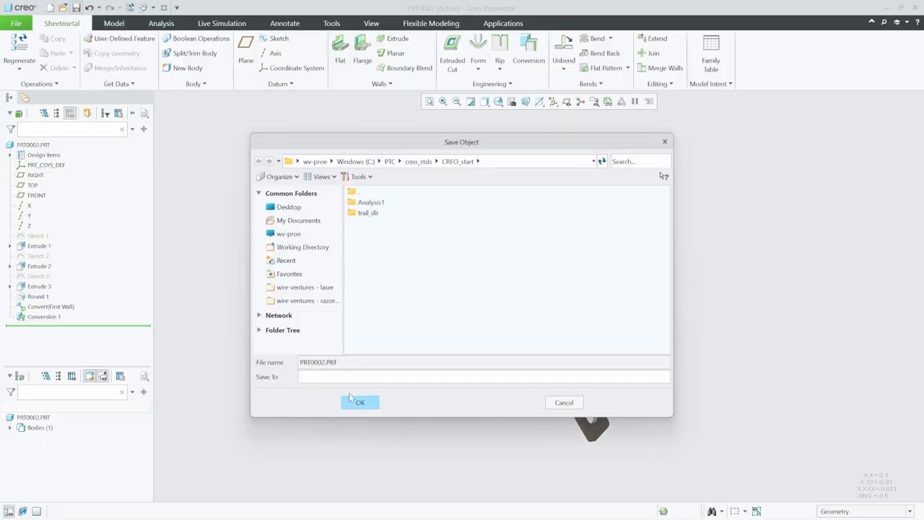
{"action": "left_click", "coordinate": [361, 403]}
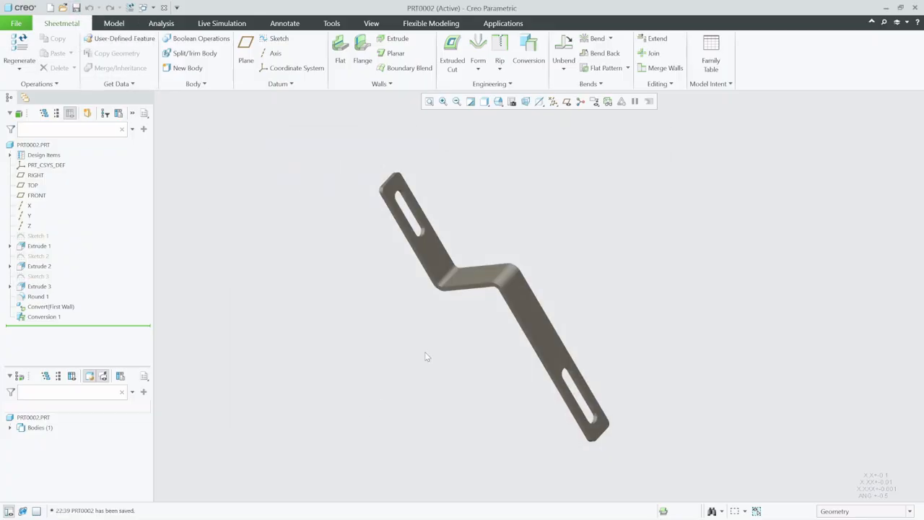
Add a Flat Pattern Manager and create a flat family-table instance PRT0002_BODY_1_FLAT of Body 1
{"action": "left_click", "coordinate": [627, 69]}
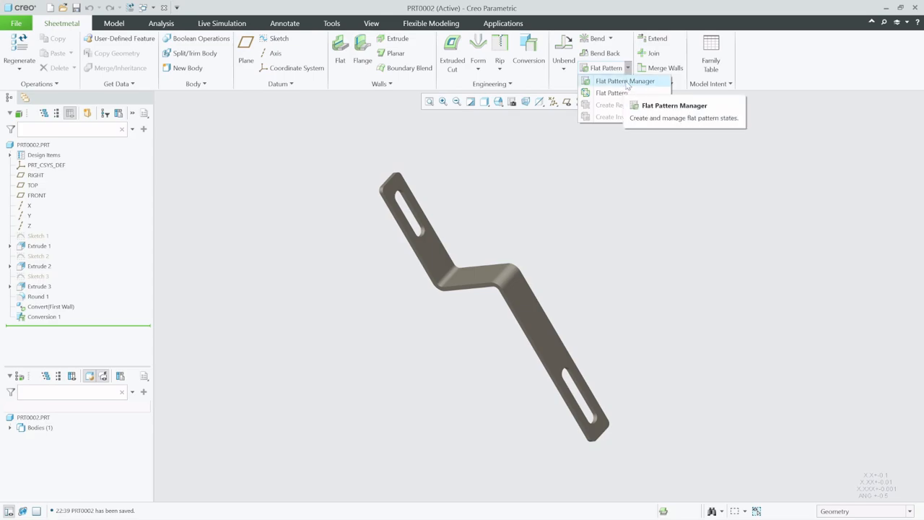
{"action": "left_click", "coordinate": [625, 82]}
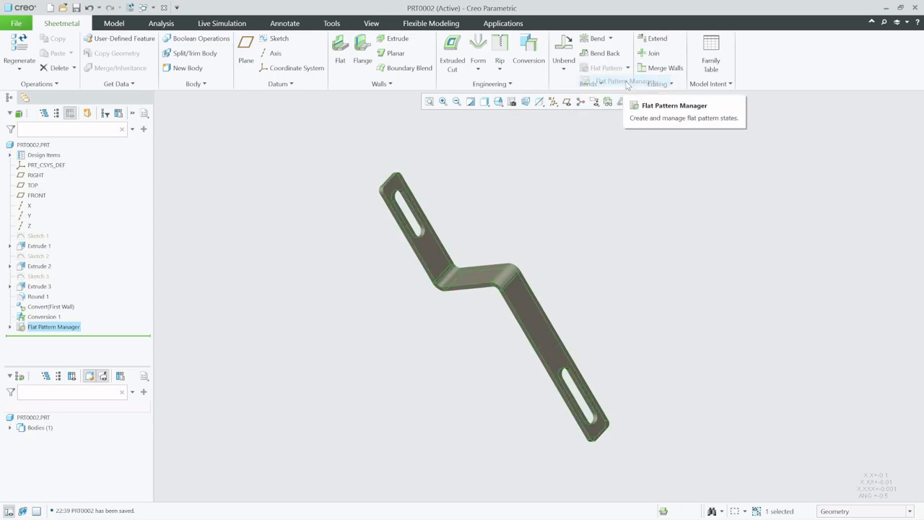
{"action": "left_click", "coordinate": [627, 68]}
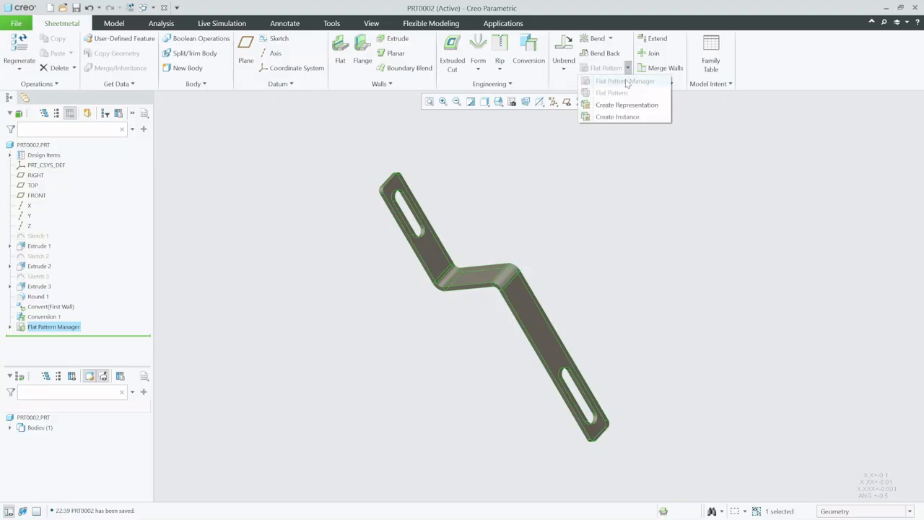
{"action": "left_click", "coordinate": [631, 119]}
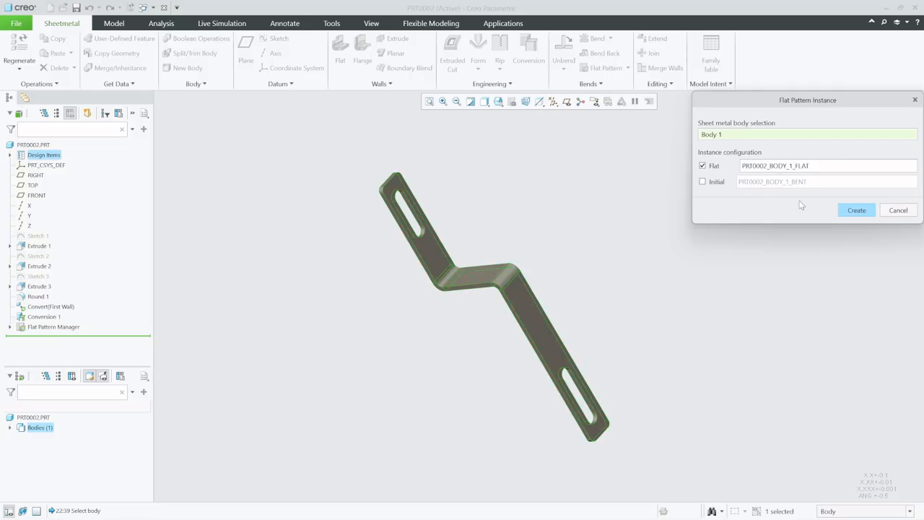
{"action": "left_click", "coordinate": [851, 214]}
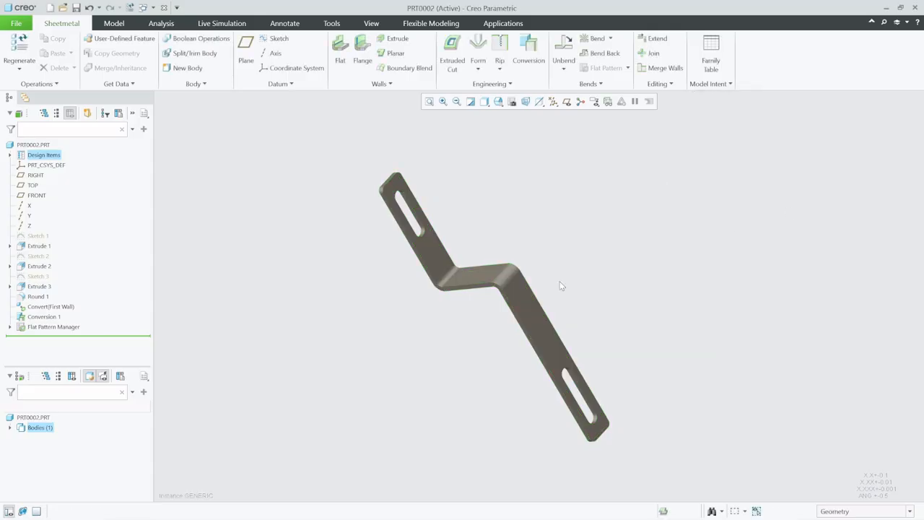
Open the Flat Pattern (Body 1) feature's definition and reapply it with its fixed geometry surface
{"action": "left_click", "coordinate": [10, 329]}
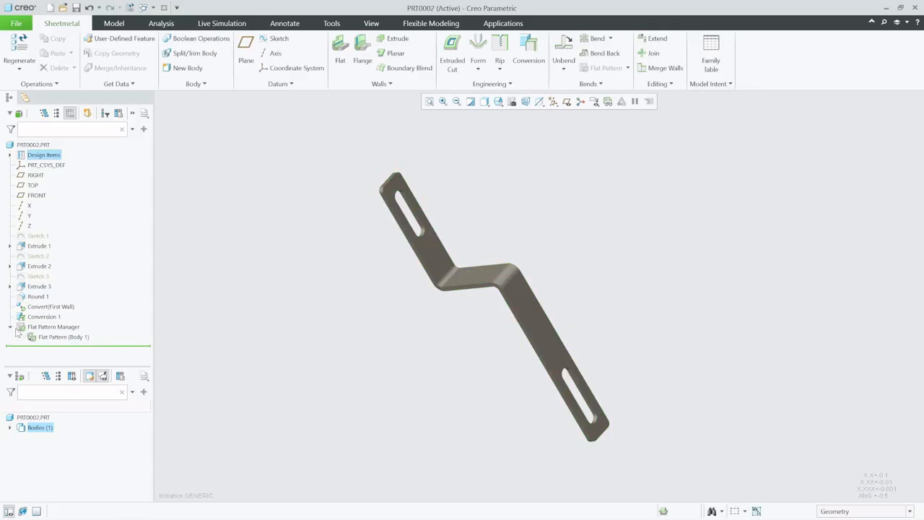
{"action": "left_click", "coordinate": [56, 337]}
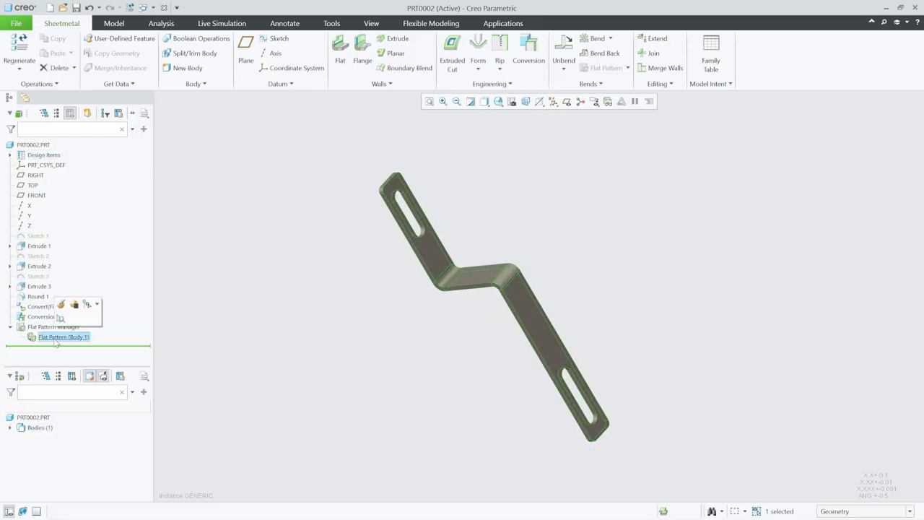
{"action": "left_click", "coordinate": [61, 305]}
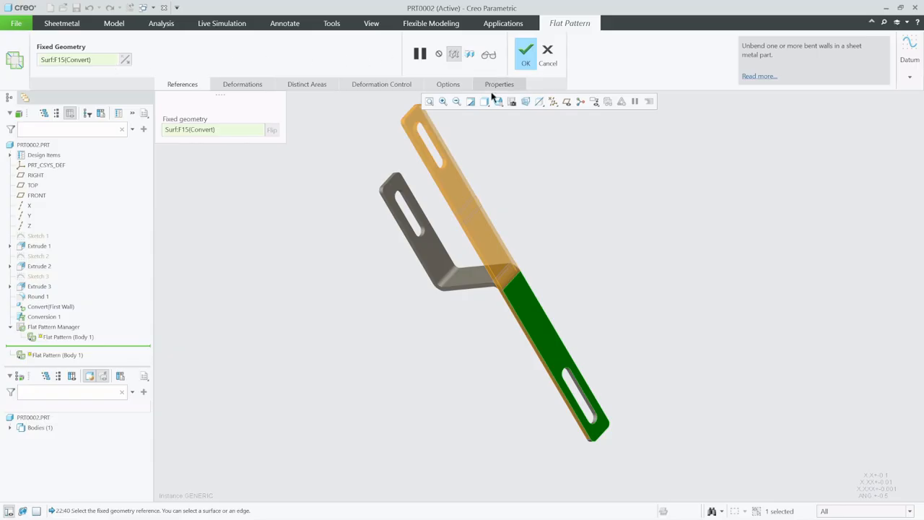
{"action": "left_click", "coordinate": [529, 52]}
{"action": "left_click", "coordinate": [505, 211]}
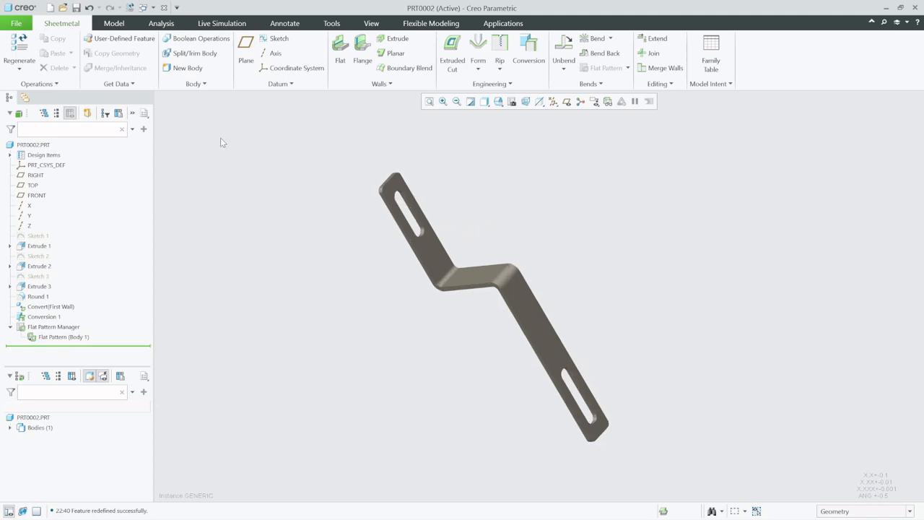
Create a new drawing that uses the model's file name, with the default template turned off
{"action": "left_click", "coordinate": [49, 8]}
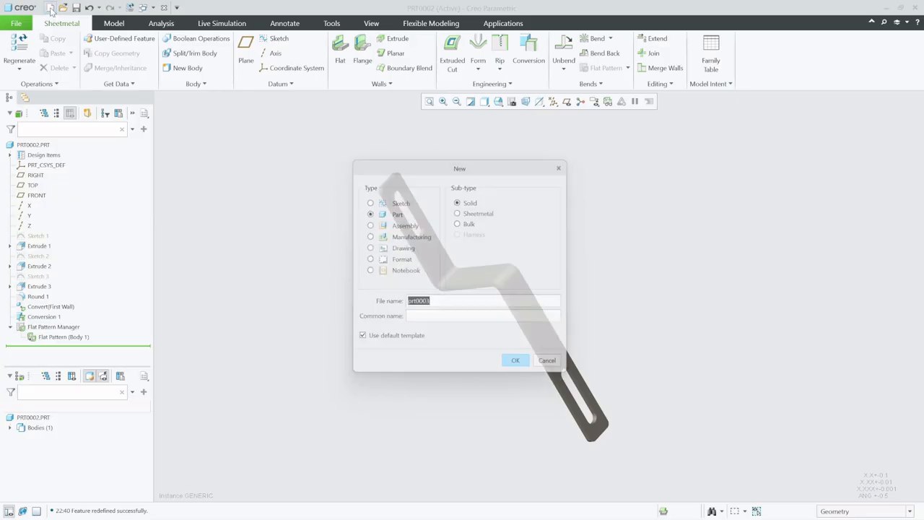
{"action": "left_click", "coordinate": [399, 247]}
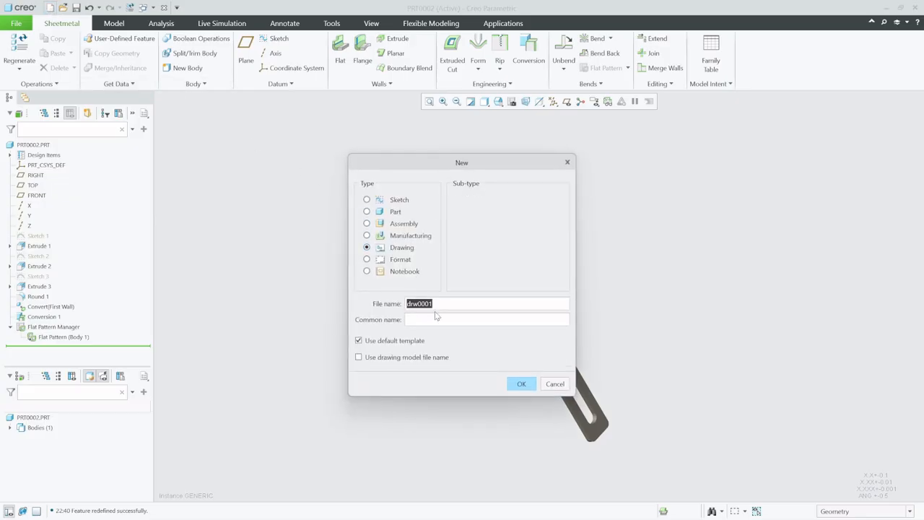
{"action": "left_click", "coordinate": [375, 356]}
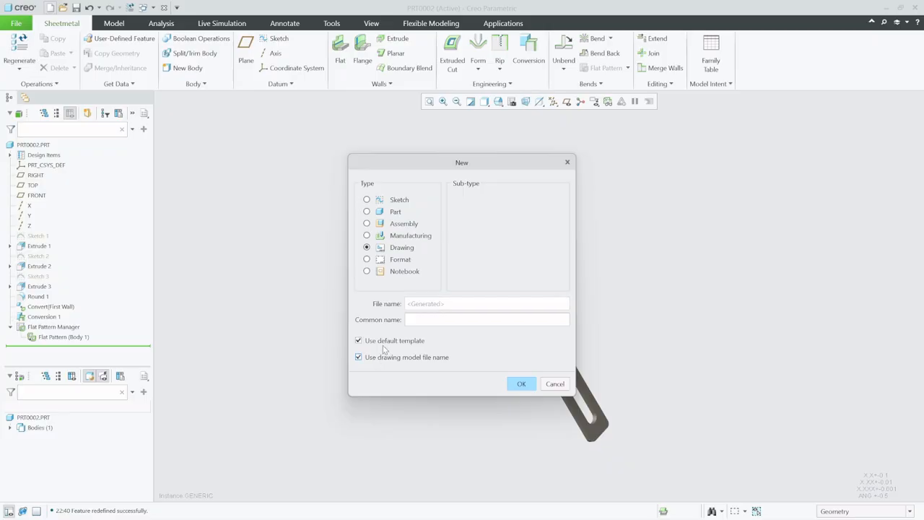
{"action": "left_click", "coordinate": [390, 342]}
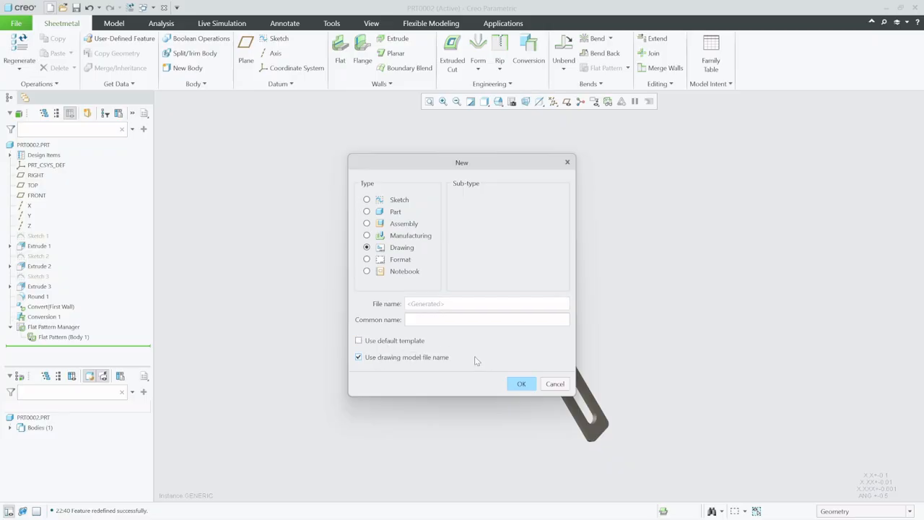
{"action": "left_click", "coordinate": [521, 384]}
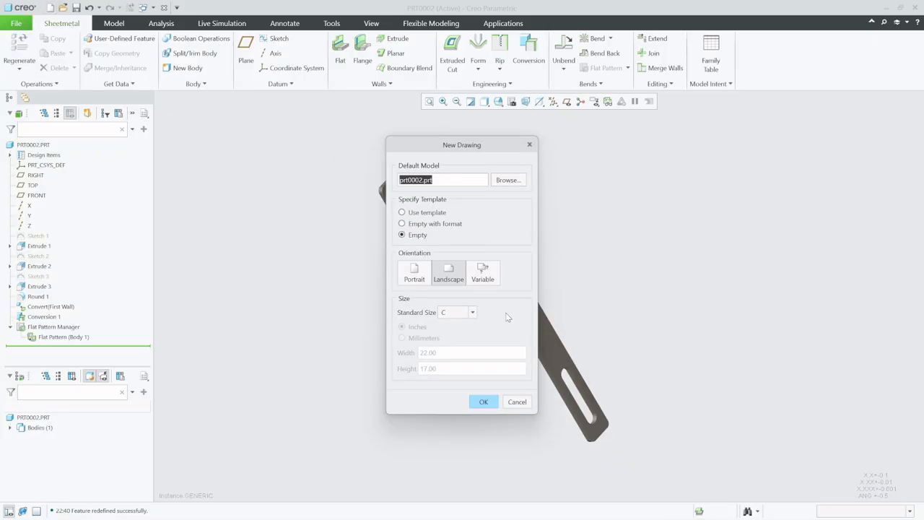
Choose an empty landscape sheet of standard size C for the new drawing
{"action": "left_click", "coordinate": [446, 229]}
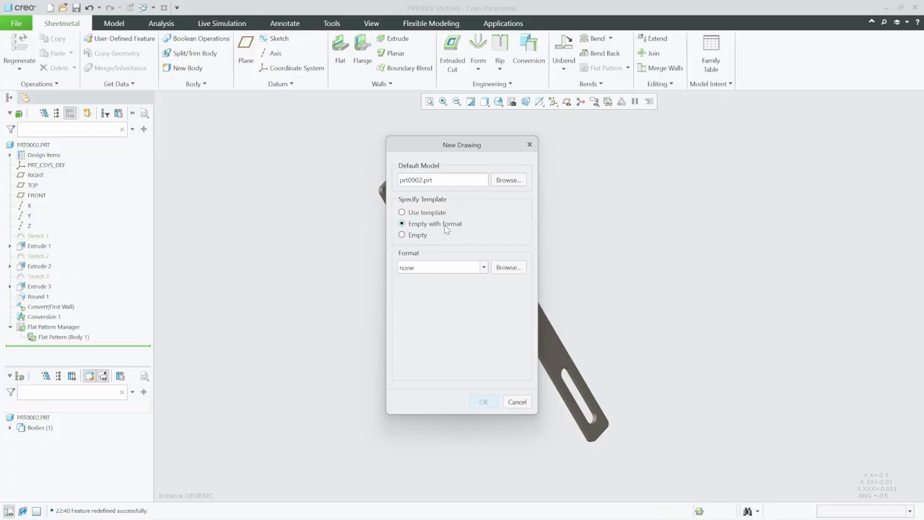
{"action": "left_click", "coordinate": [422, 237]}
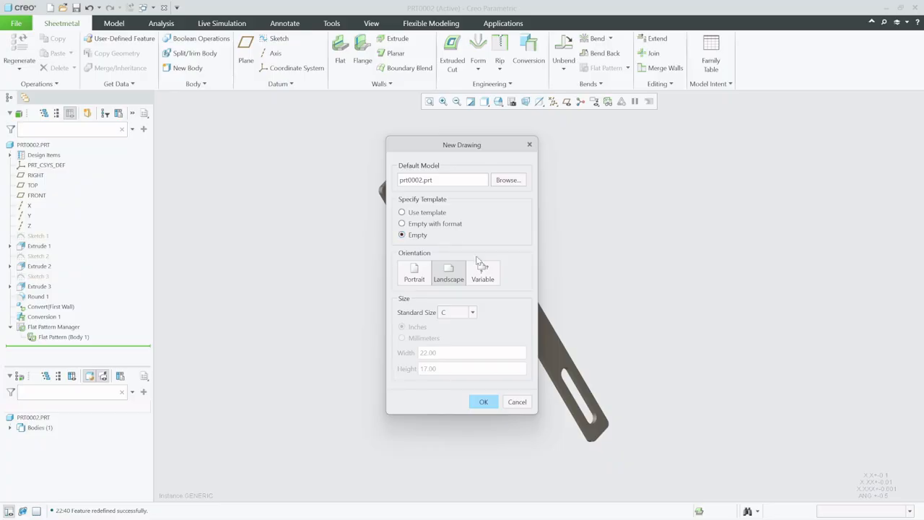
{"action": "left_click", "coordinate": [483, 402]}
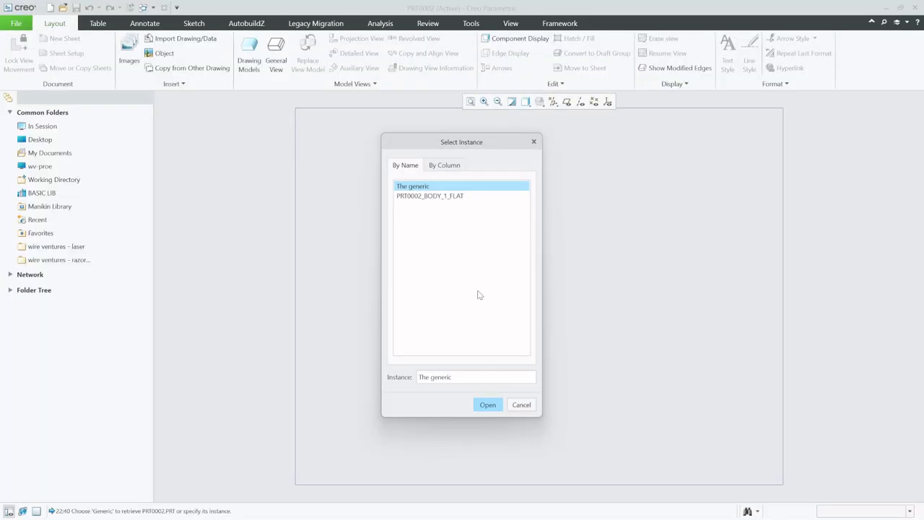
Open the generic instance of the part as the drawing model
{"action": "left_click", "coordinate": [430, 197]}
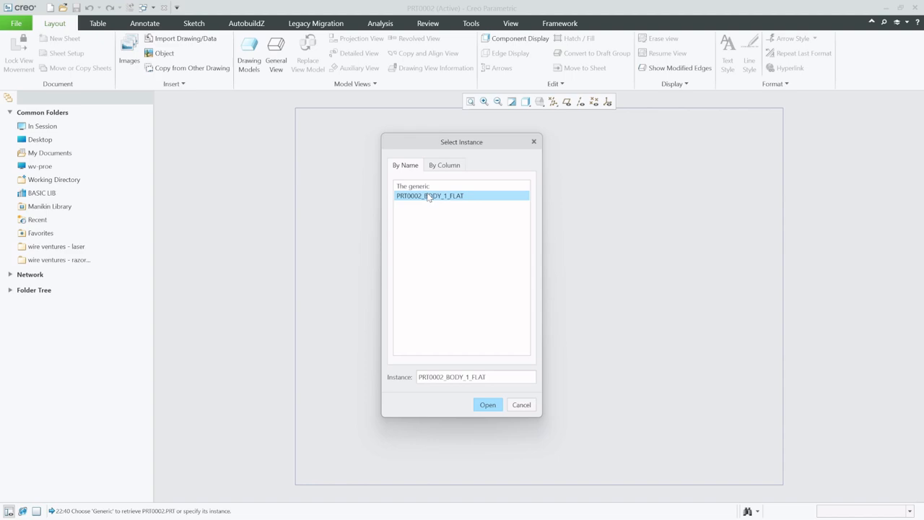
{"action": "left_click", "coordinate": [429, 186]}
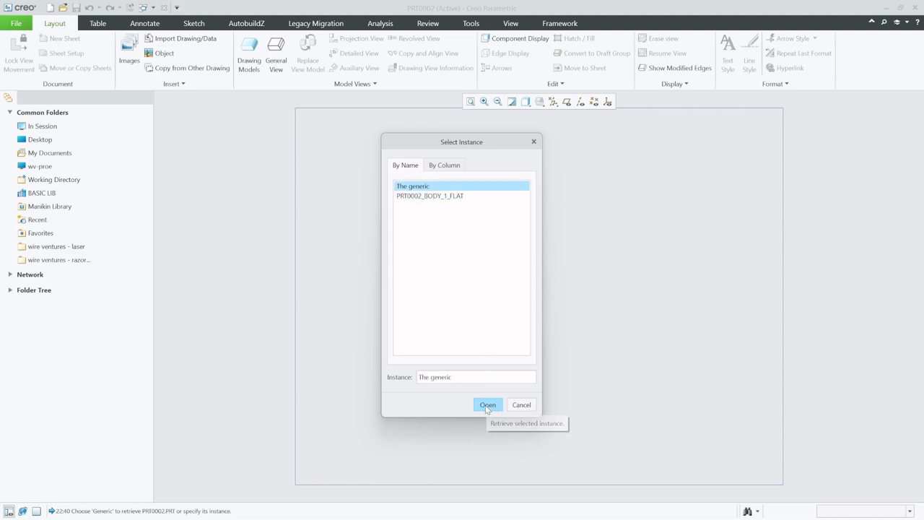
{"action": "left_click", "coordinate": [500, 409]}
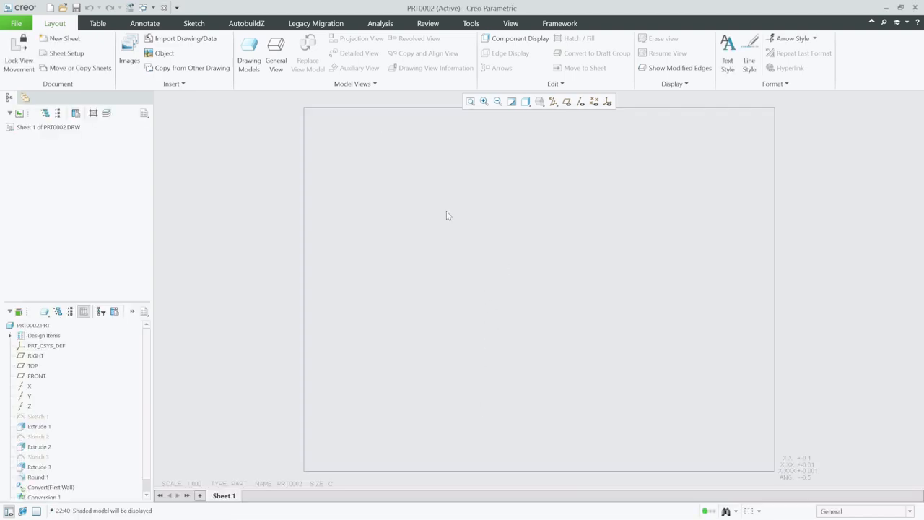
Place a general view of the part near the sheet's centre with the FRONT orientation
{"action": "left_click", "coordinate": [275, 54]}
{"action": "left_click", "coordinate": [479, 339]}
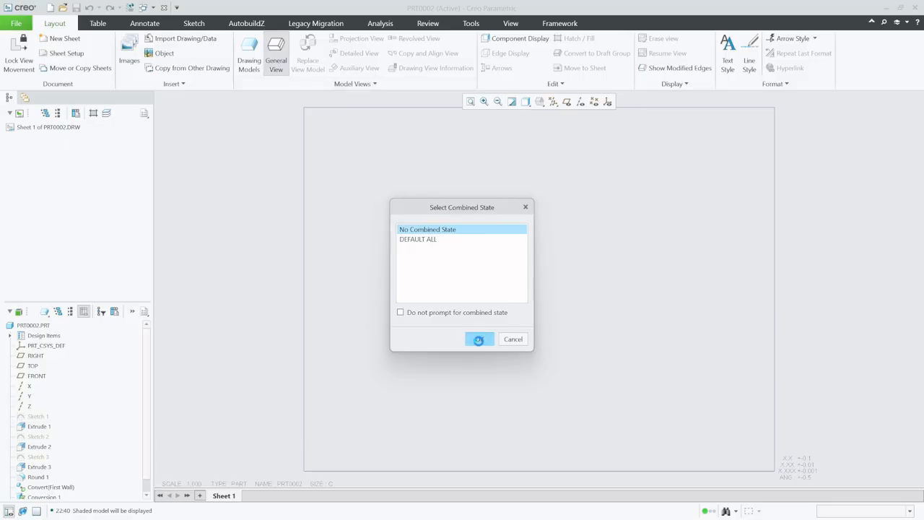
{"action": "left_click", "coordinate": [519, 288]}
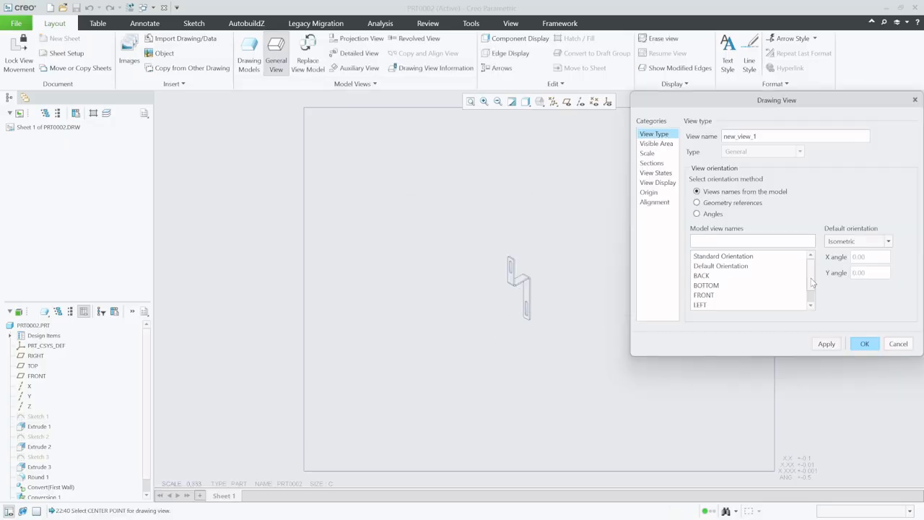
{"action": "scroll", "coordinate": [801, 282], "scroll_direction": "down", "scroll_amount": 1}
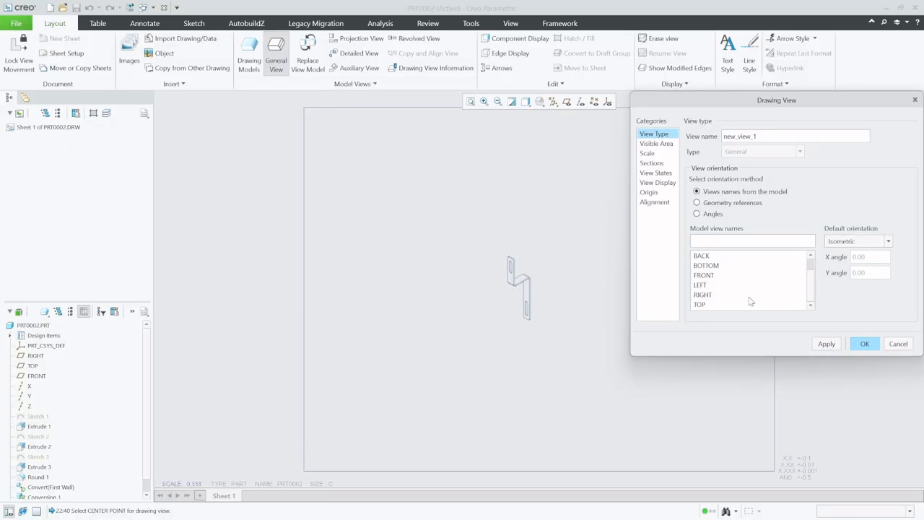
{"action": "left_click", "coordinate": [711, 275]}
{"action": "left_click", "coordinate": [827, 343]}
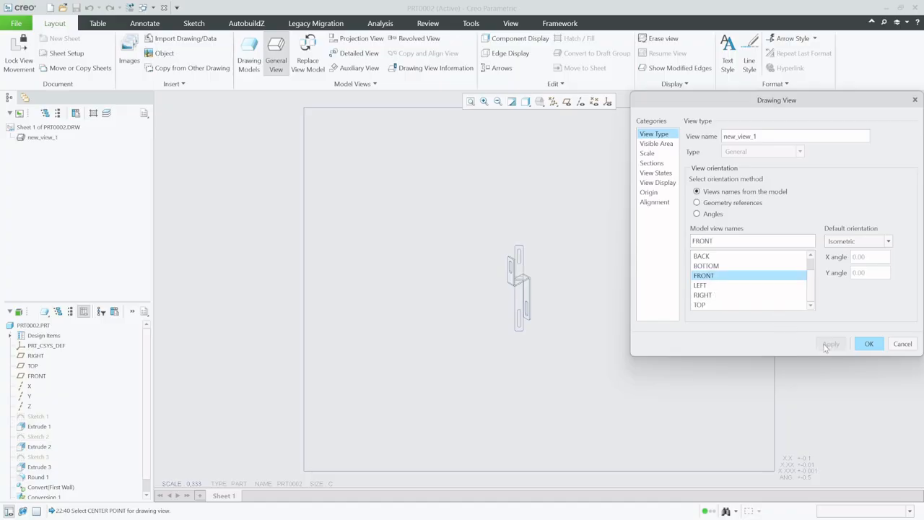
{"action": "left_click", "coordinate": [865, 344]}
Project a side view from the front view, placing it to the right
{"action": "scroll", "coordinate": [578, 288], "scroll_direction": "up", "scroll_amount": 3}
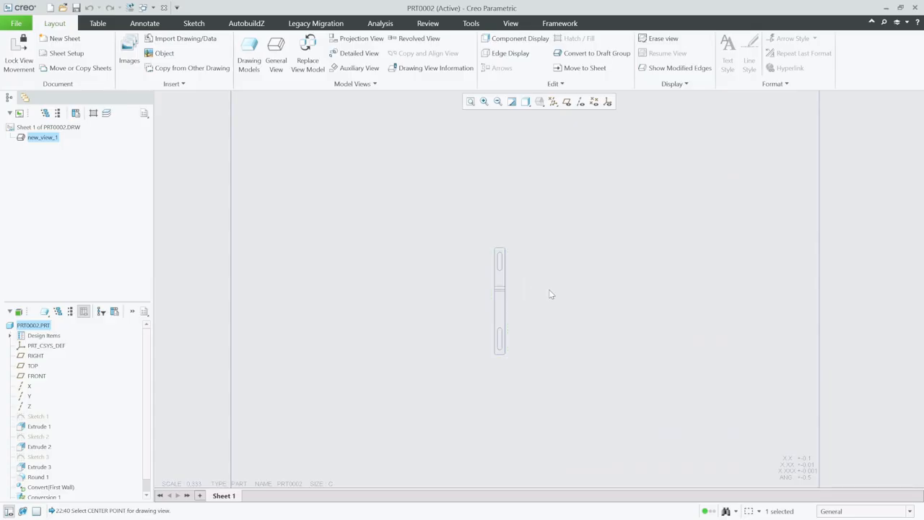
{"action": "left_click", "coordinate": [498, 285]}
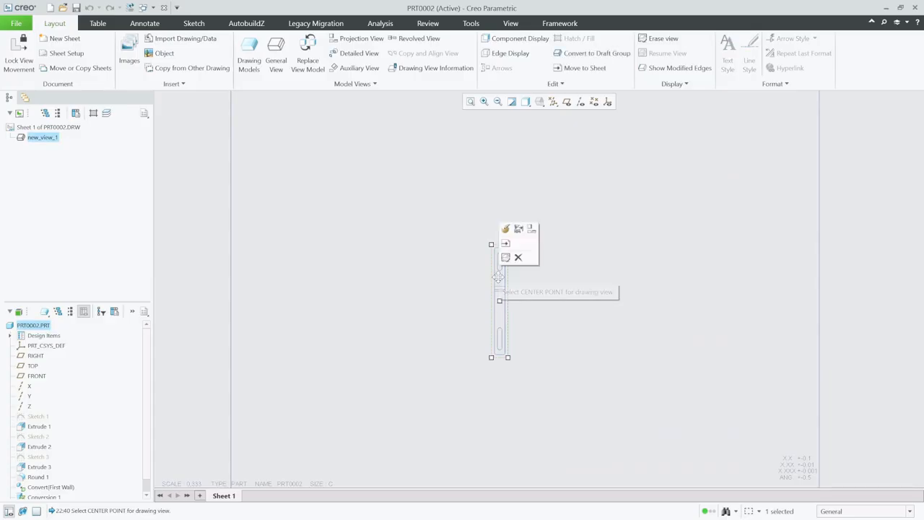
{"action": "left_click", "coordinate": [531, 231]}
{"action": "left_click", "coordinate": [616, 283]}
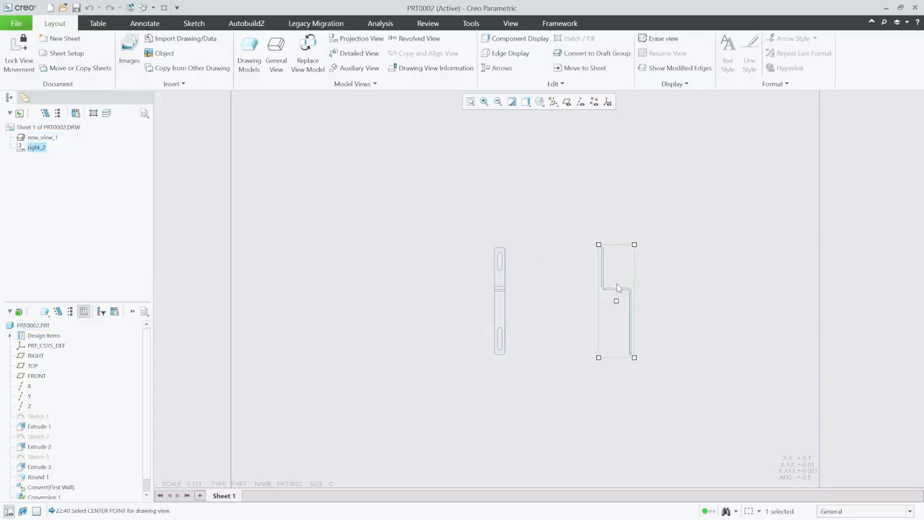
{"action": "left_click", "coordinate": [672, 254]}
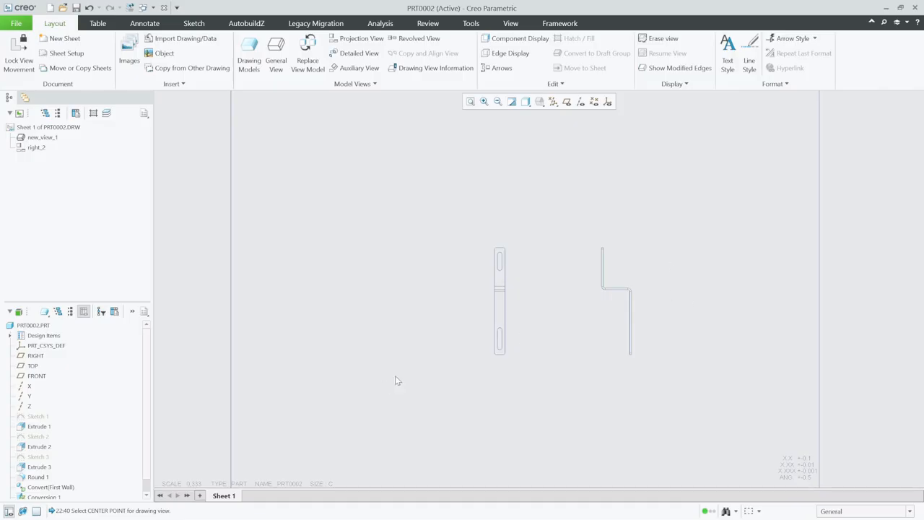
Set the sheet scale to 1
{"action": "double_click", "coordinate": [193, 483]}
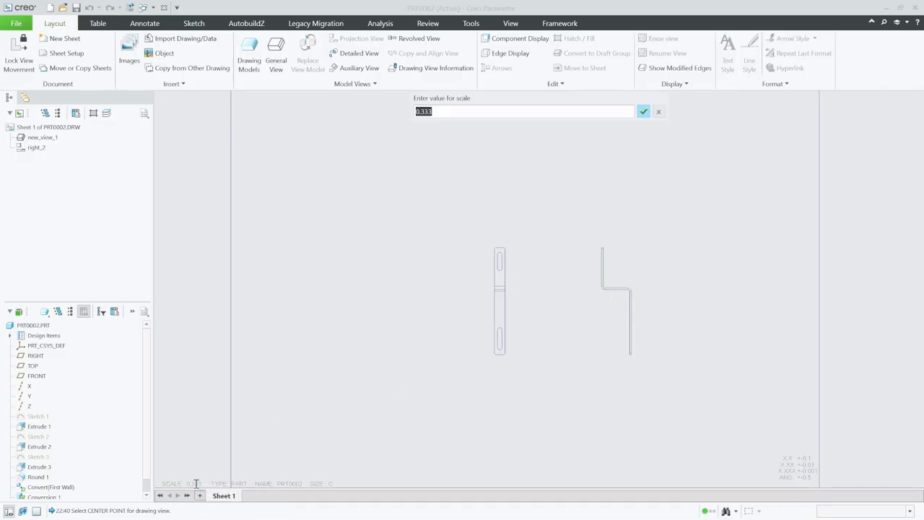
{"action": "type", "text": "1"}
{"action": "key", "text": "Return"}
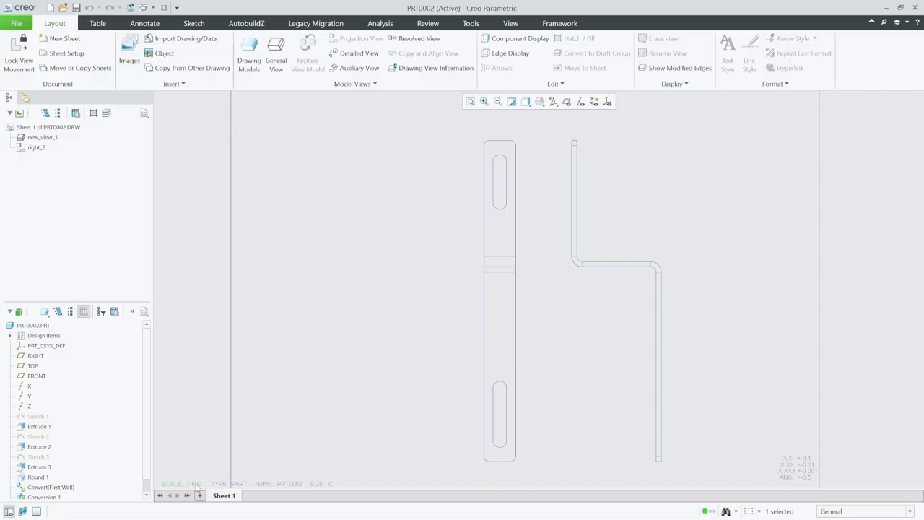
Dimension the width of the front view's upper flange between its two vertical edges
{"action": "scroll", "coordinate": [242, 369], "scroll_direction": "up", "scroll_amount": 2}
{"action": "scroll", "coordinate": [418, 357], "scroll_direction": "down", "scroll_amount": 2}
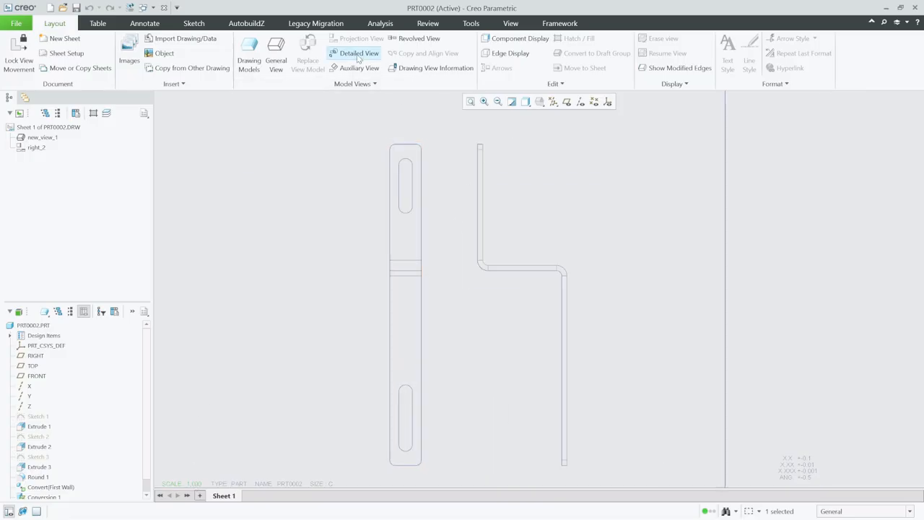
{"action": "left_click", "coordinate": [124, 24]}
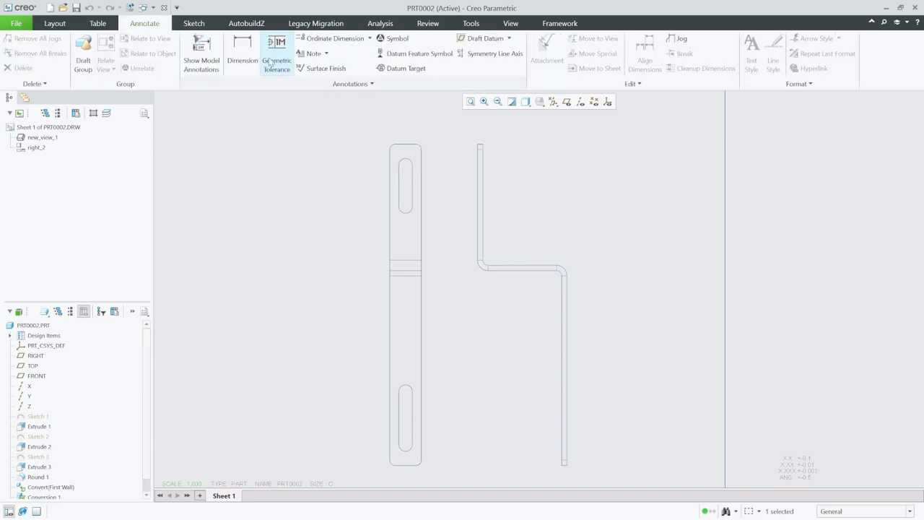
{"action": "left_click", "coordinate": [242, 50]}
{"action": "left_click", "coordinate": [390, 189]}
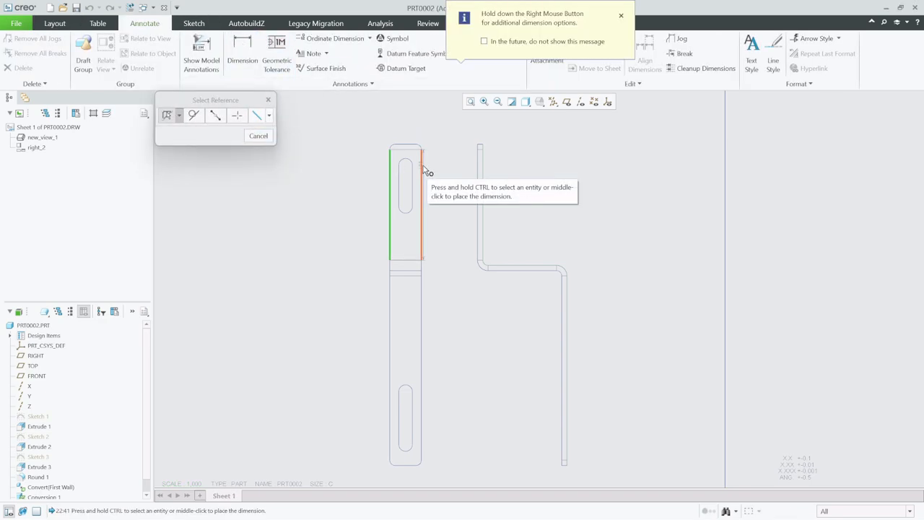
{"action": "left_click", "coordinate": [422, 170]}
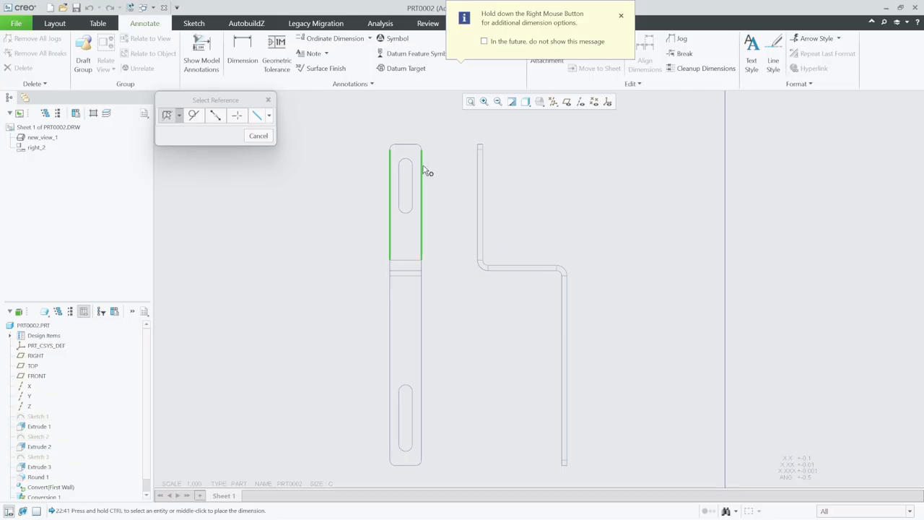
{"action": "middle_click", "coordinate": [404, 128]}
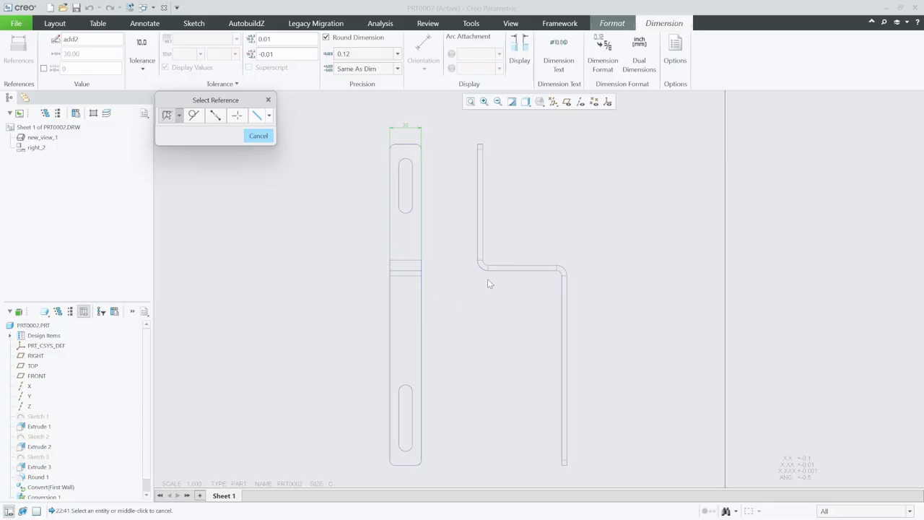
Dimension the angles of both bends in the side view
{"action": "left_click", "coordinate": [483, 218]}
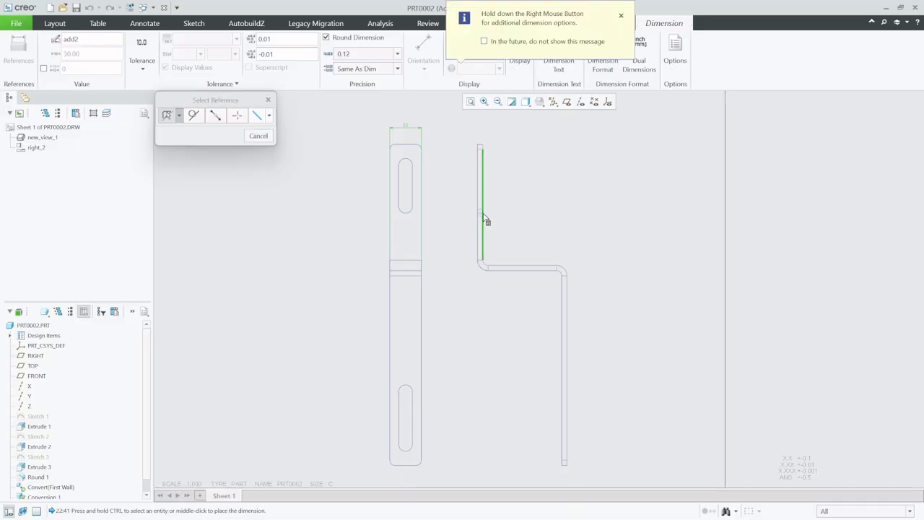
{"action": "left_click", "coordinate": [522, 266], "text": "ctrl"}
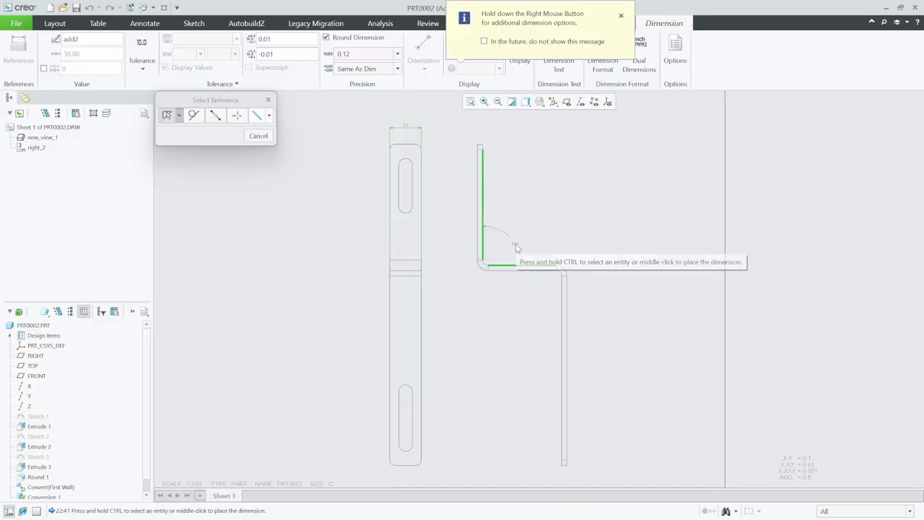
{"action": "middle_click", "coordinate": [511, 249]}
{"action": "left_click", "coordinate": [542, 273]}
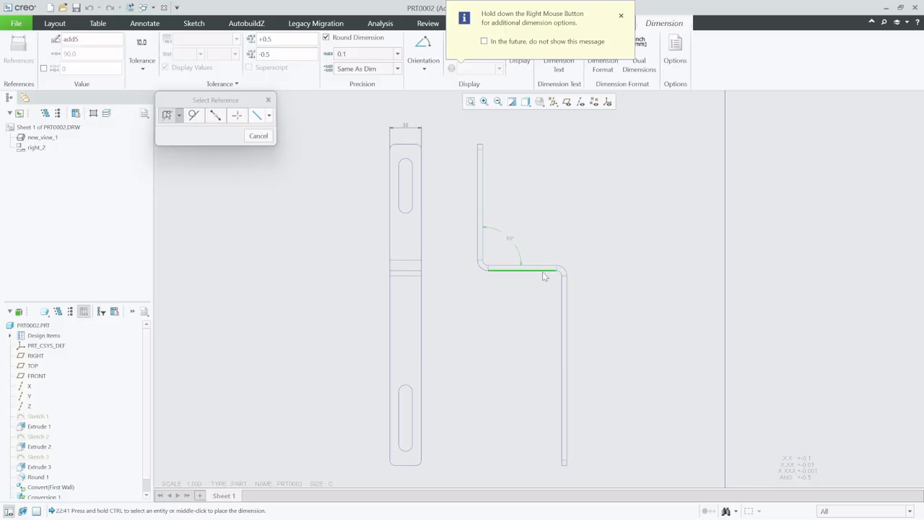
{"action": "left_click", "coordinate": [563, 314], "text": "ctrl"}
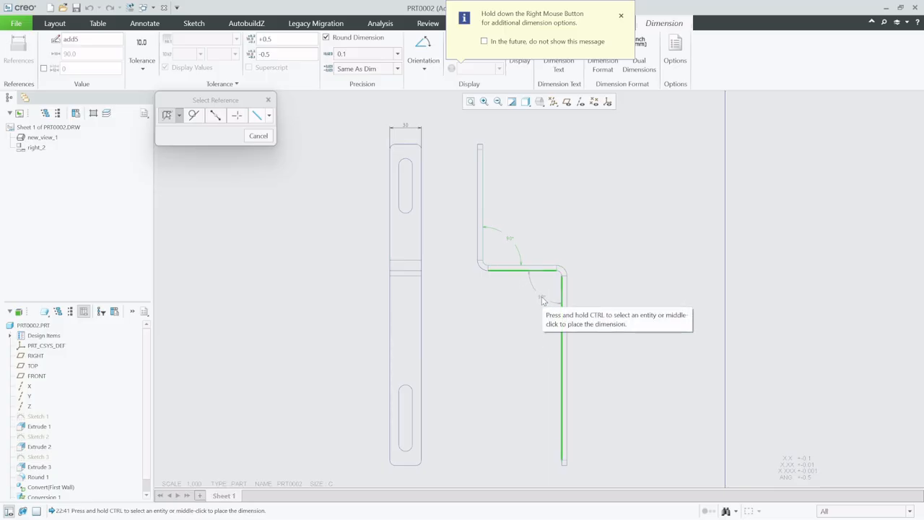
{"action": "middle_click", "coordinate": [542, 300]}
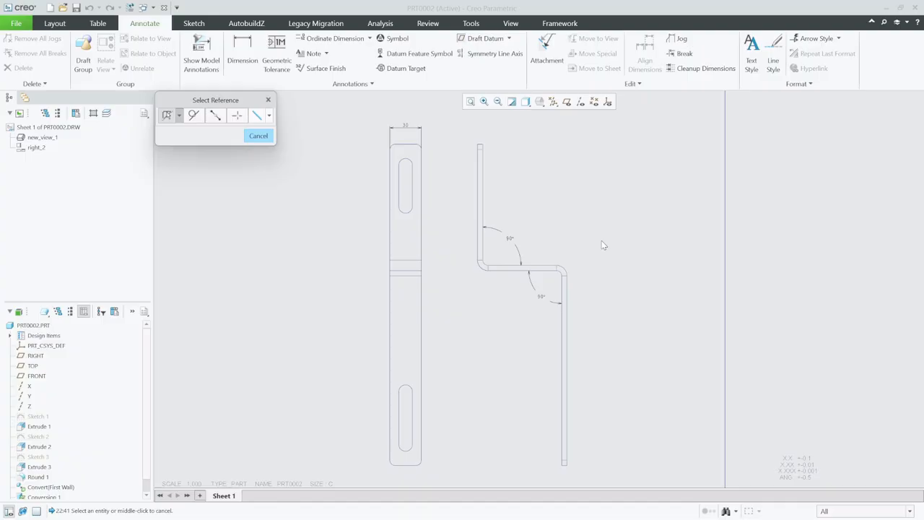
Add a second sheet to the drawing
{"action": "scroll", "coordinate": [425, 243], "scroll_direction": "up", "scroll_amount": 1}
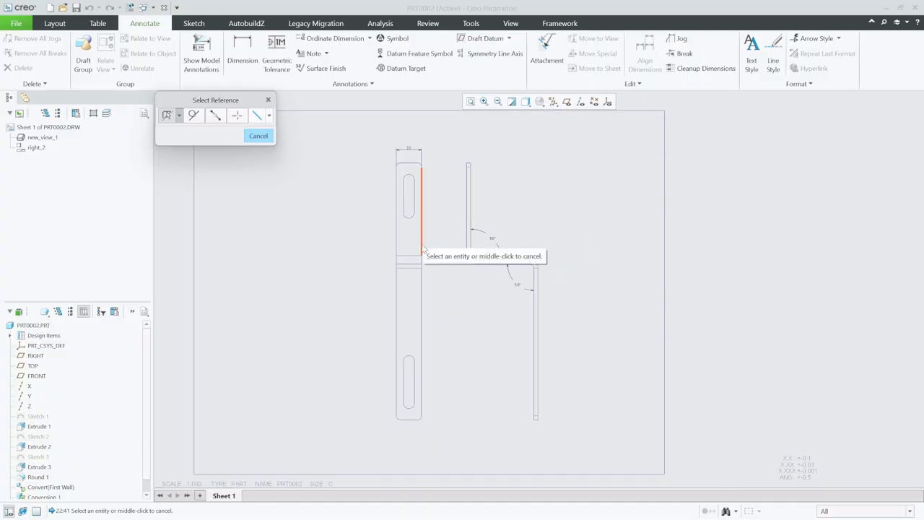
{"action": "scroll", "coordinate": [472, 242], "scroll_direction": "up", "scroll_amount": 1}
{"action": "scroll", "coordinate": [538, 264], "scroll_direction": "down", "scroll_amount": 1}
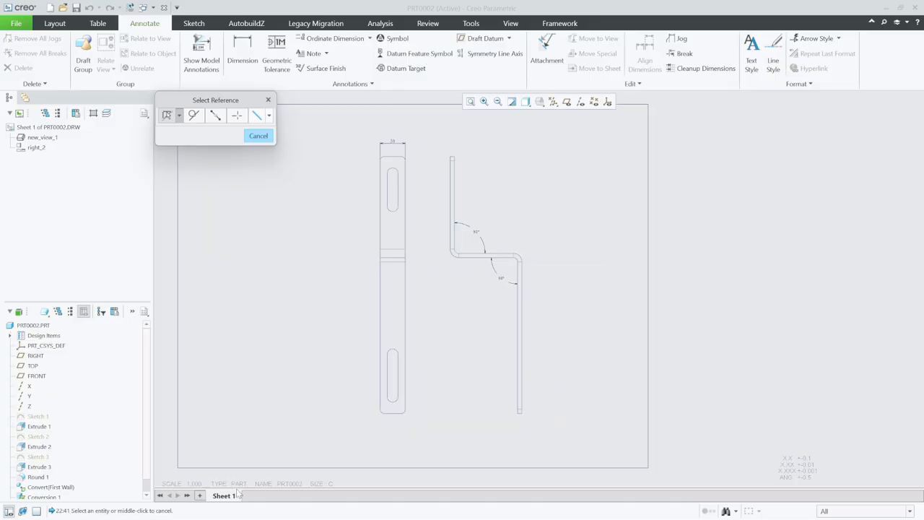
{"action": "left_click", "coordinate": [200, 495]}
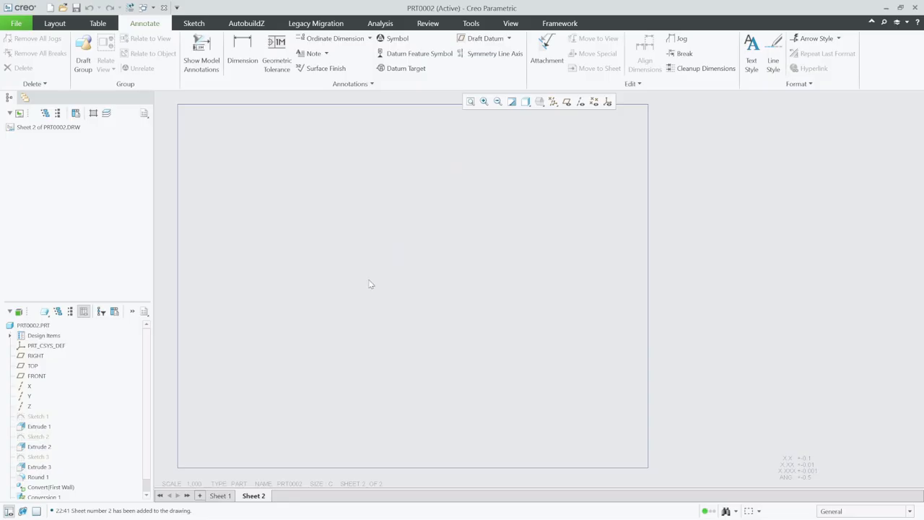
{"action": "right_click", "coordinate": [406, 255]}
{"action": "left_click", "coordinate": [301, 234]}
{"action": "left_click", "coordinate": [53, 24]}
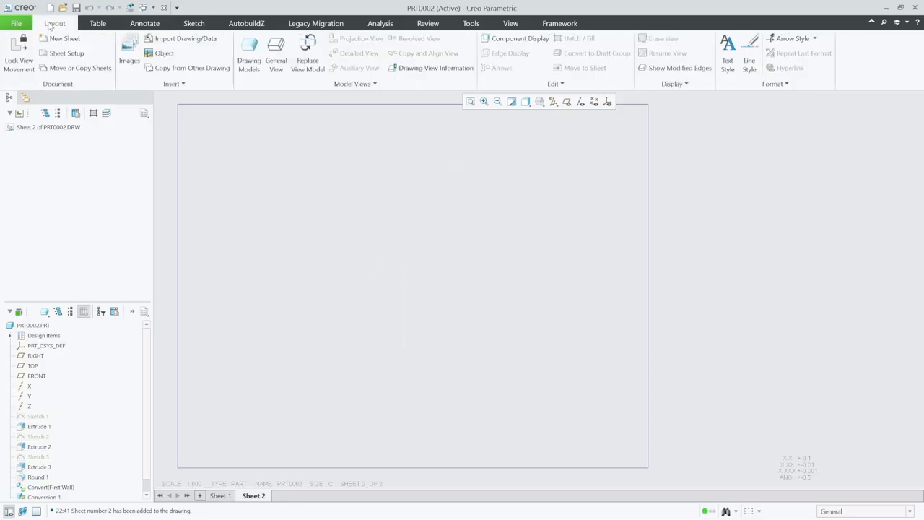
{"action": "left_click", "coordinate": [102, 25]}
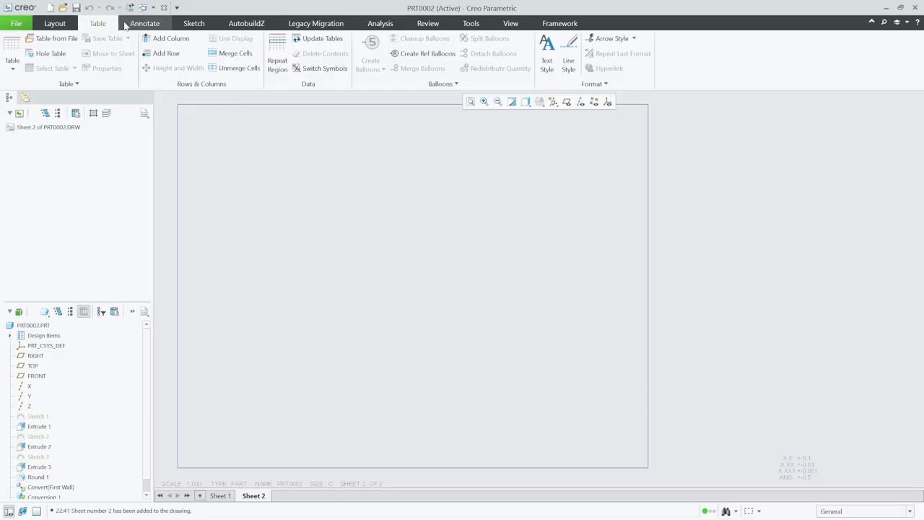
{"action": "left_click", "coordinate": [57, 24]}
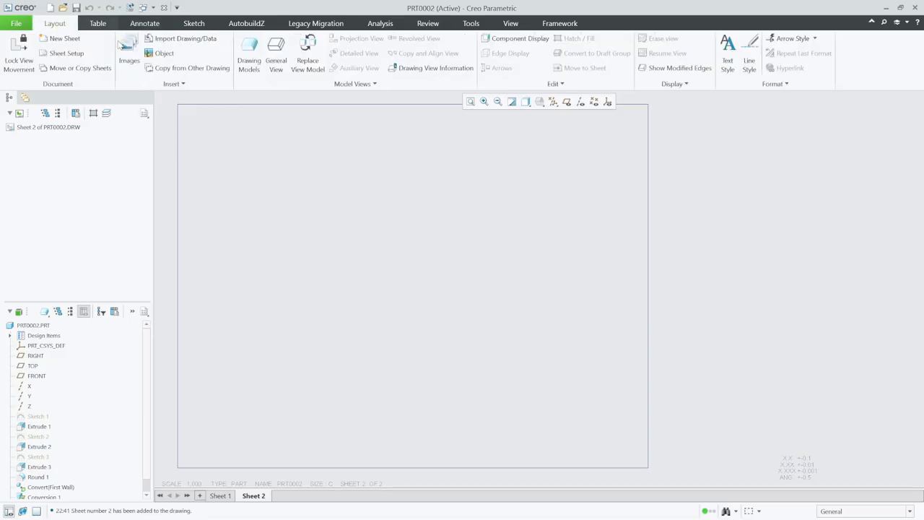
Add the PRT0002_BODY_1_FLAT instance of prt0002.prt as a drawing model
{"action": "left_click", "coordinate": [249, 54]}
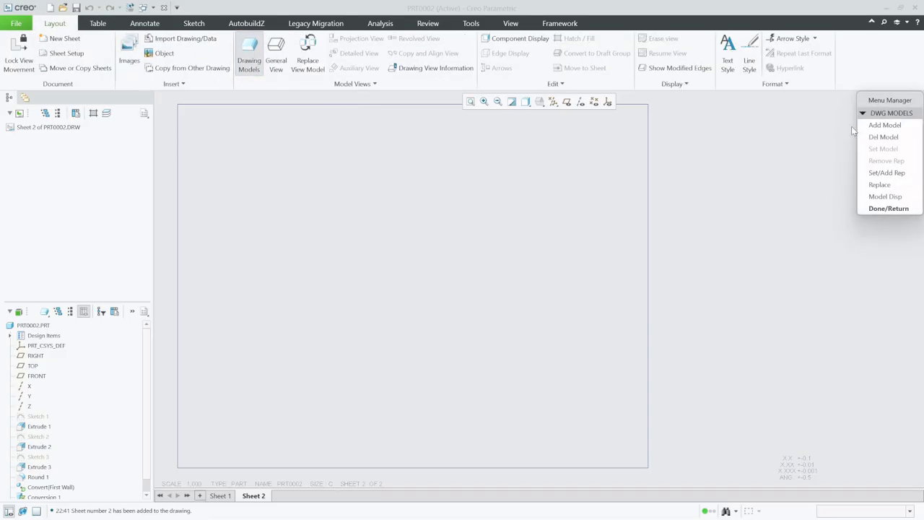
{"action": "left_click", "coordinate": [884, 125]}
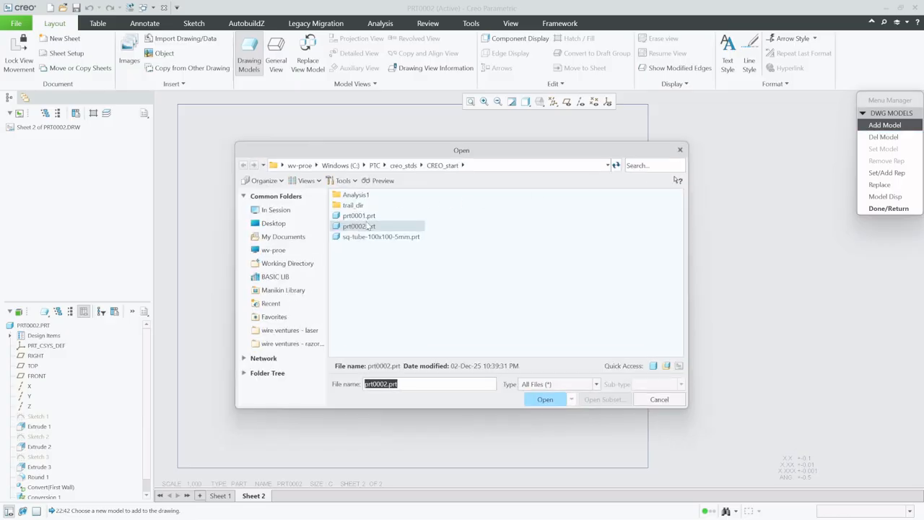
{"action": "left_click", "coordinate": [358, 217]}
{"action": "left_click", "coordinate": [553, 399]}
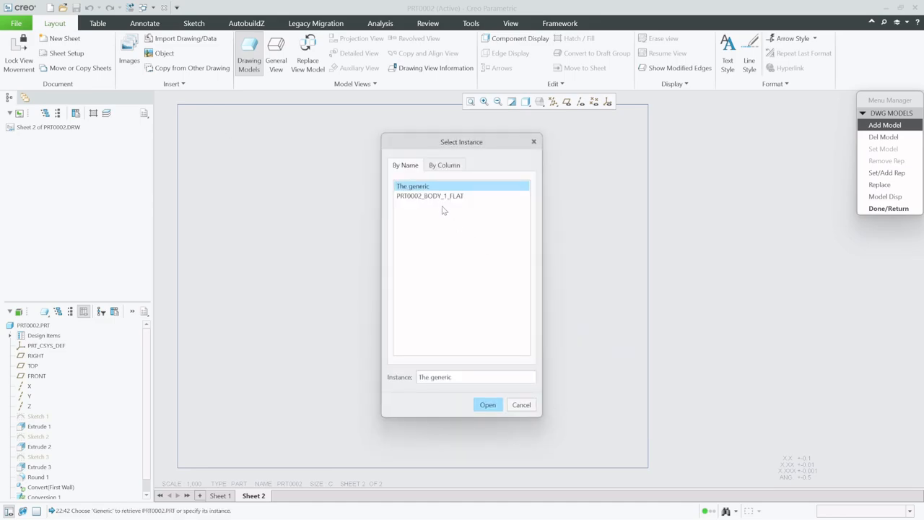
{"action": "left_click", "coordinate": [444, 197]}
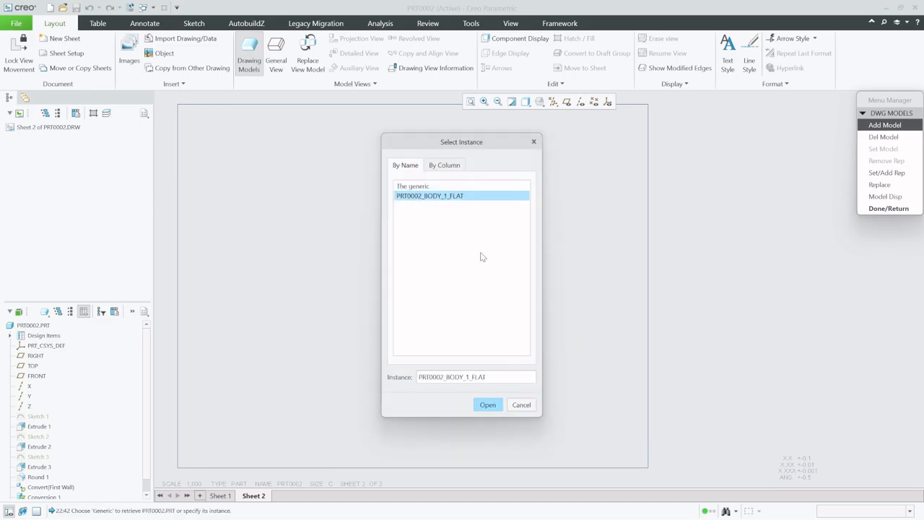
{"action": "left_click", "coordinate": [488, 405]}
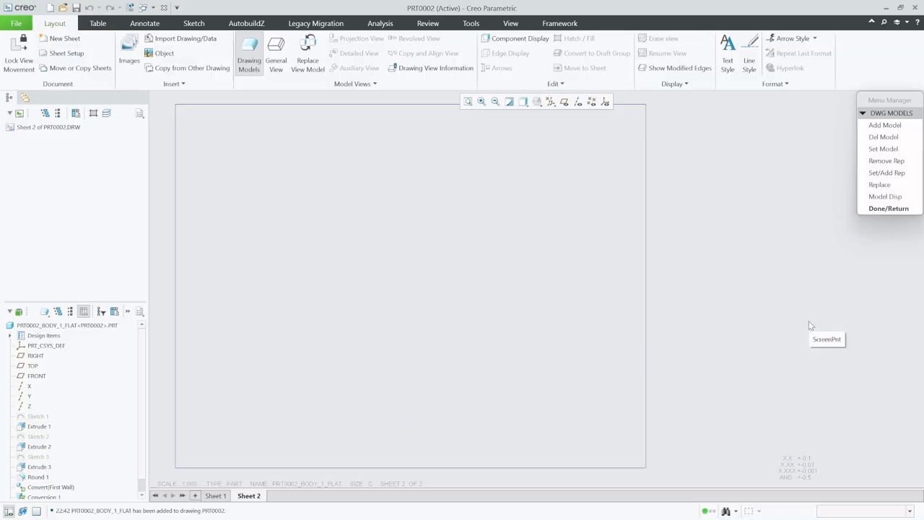
Place a general view of the flat pattern model in the middle of the second sheet, with no combined state
{"action": "scroll", "coordinate": [803, 325], "scroll_direction": "down", "scroll_amount": 1}
{"action": "right_click", "coordinate": [454, 277]}
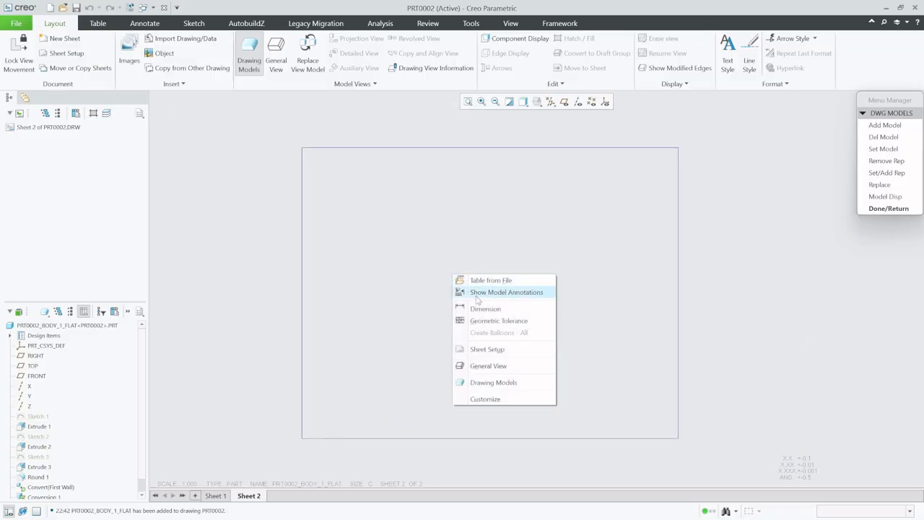
{"action": "left_click", "coordinate": [487, 366]}
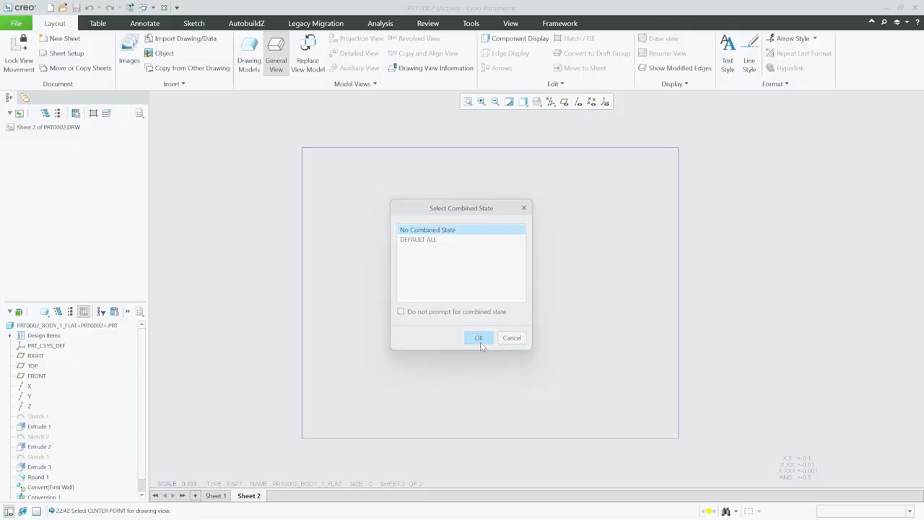
{"action": "left_click", "coordinate": [479, 338]}
{"action": "left_click", "coordinate": [478, 283]}
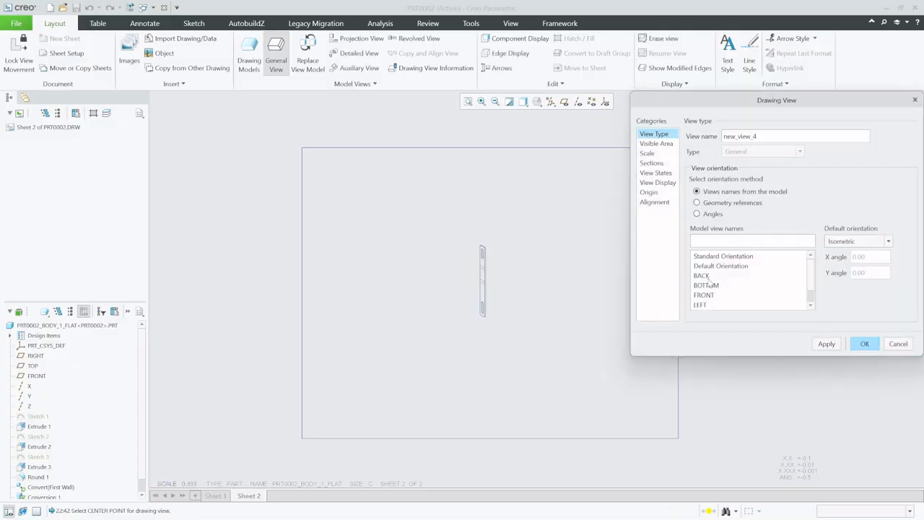
Orient the flat pattern view using the FRONT model view name, trying LEFT and RIGHT first
{"action": "scroll", "coordinate": [794, 283], "scroll_direction": "down", "scroll_amount": 2}
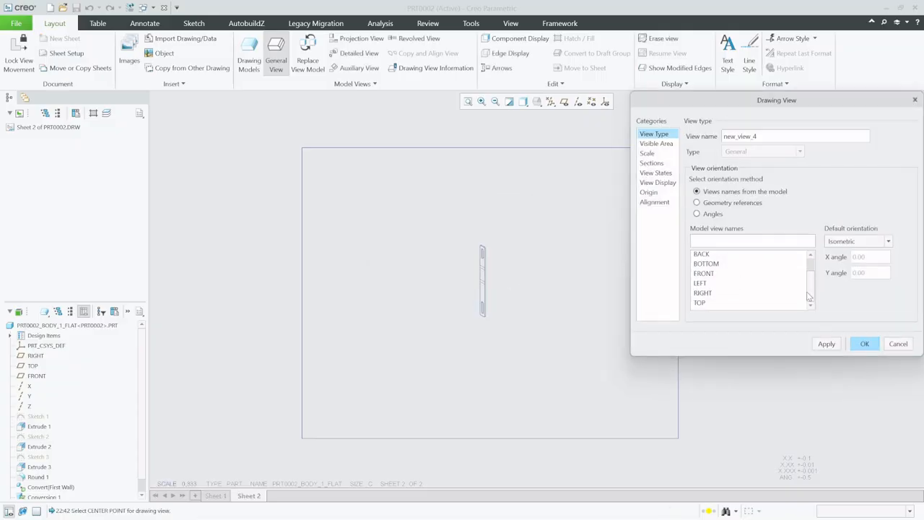
{"action": "left_click", "coordinate": [722, 285]}
{"action": "left_click", "coordinate": [822, 344]}
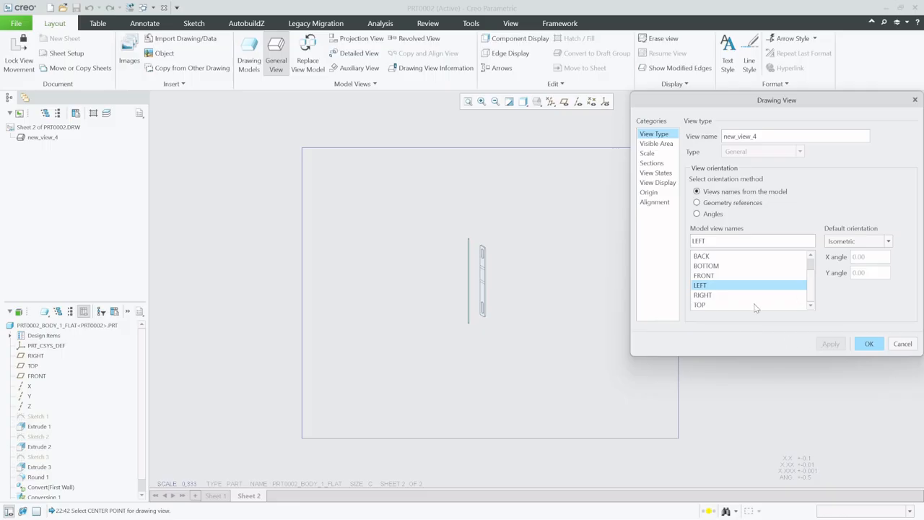
{"action": "left_click", "coordinate": [714, 296]}
{"action": "left_click", "coordinate": [826, 344]}
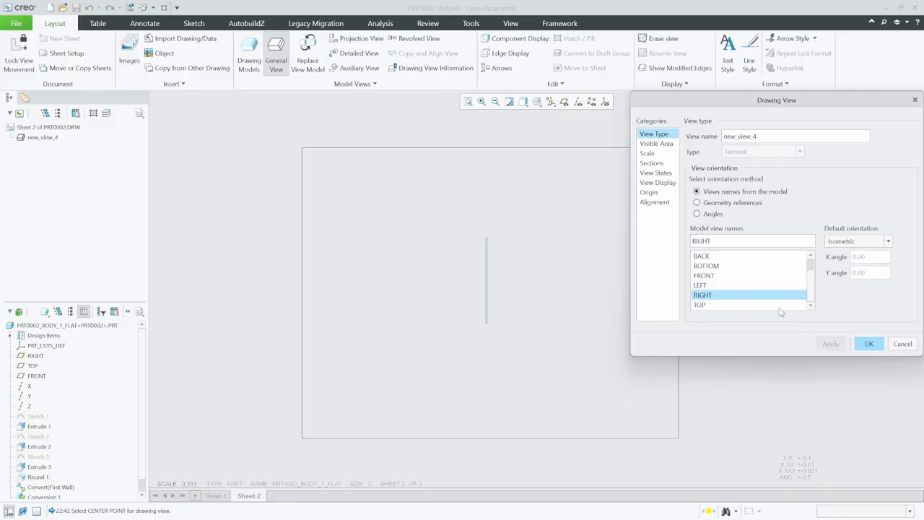
{"action": "left_click", "coordinate": [715, 276]}
{"action": "left_click", "coordinate": [827, 345]}
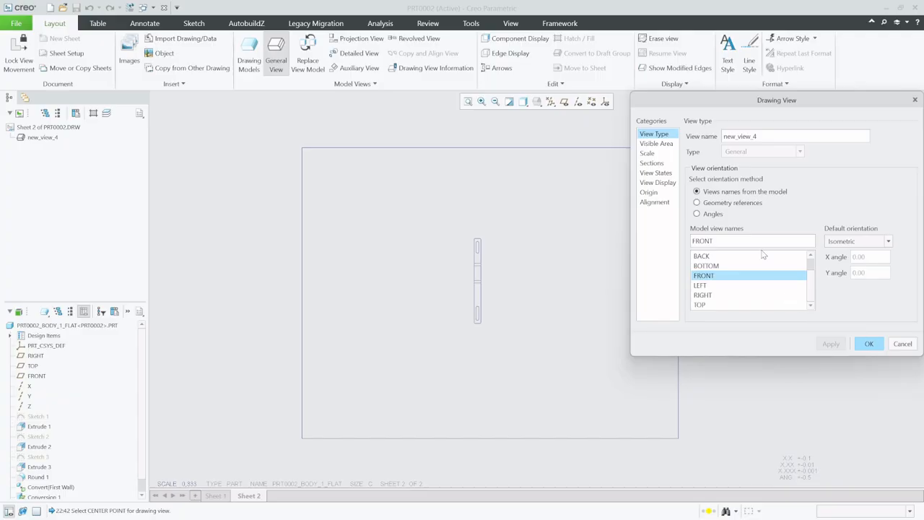
{"action": "left_click", "coordinate": [654, 154]}
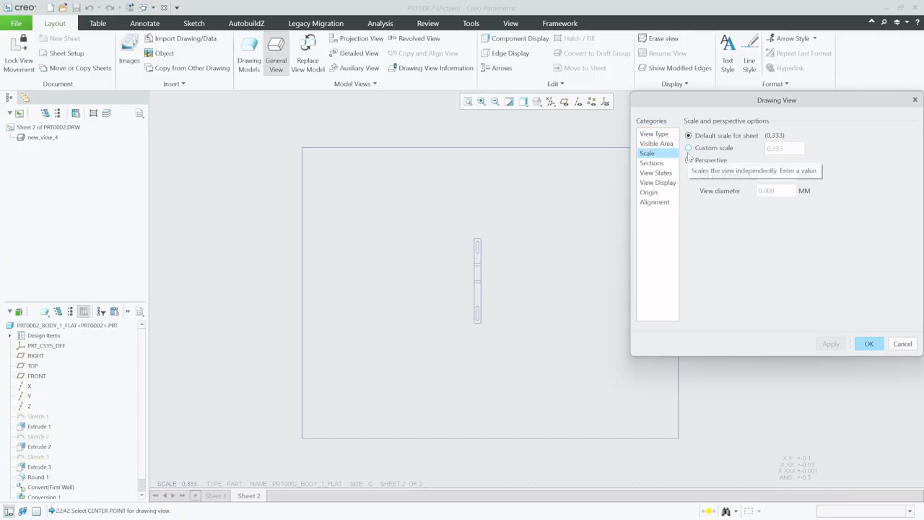
{"action": "left_click", "coordinate": [873, 344]}
Set the sheet's drawing scale to 1
{"action": "left_click", "coordinate": [477, 385]}
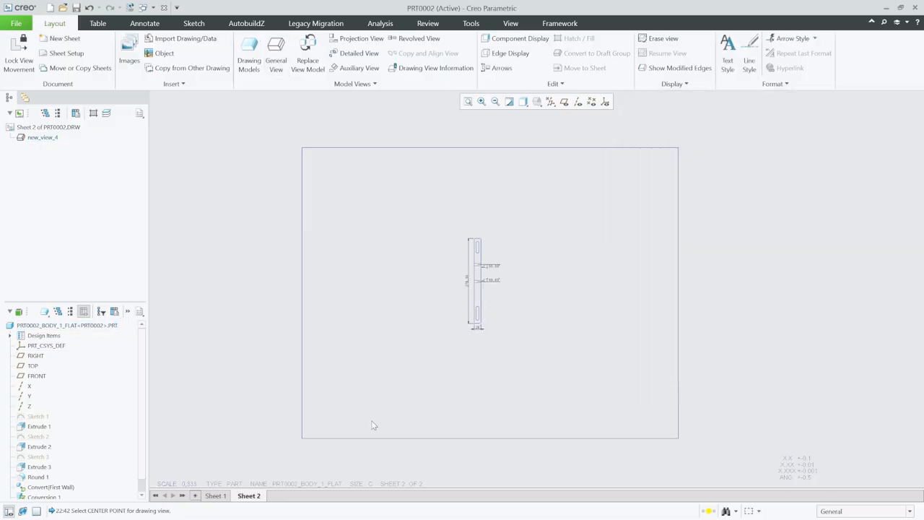
{"action": "double_click", "coordinate": [189, 483]}
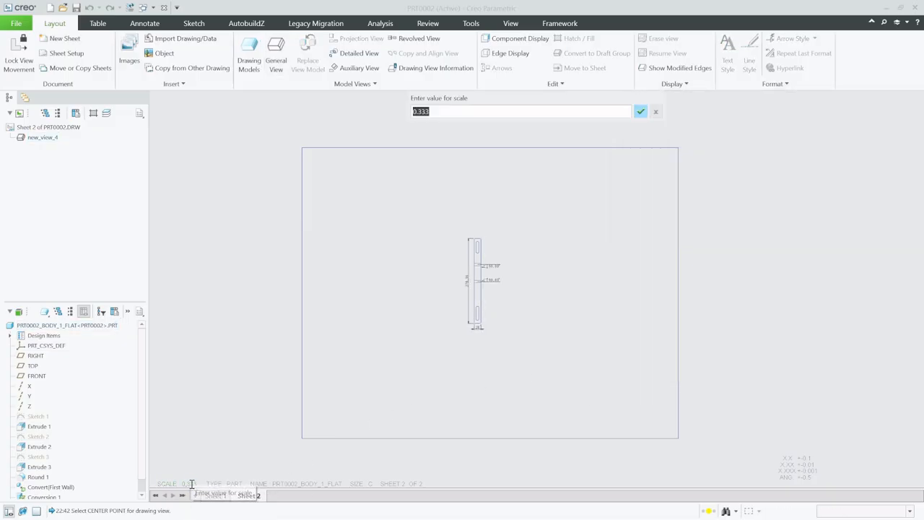
{"action": "type", "text": "1"}
{"action": "key", "text": "Return"}
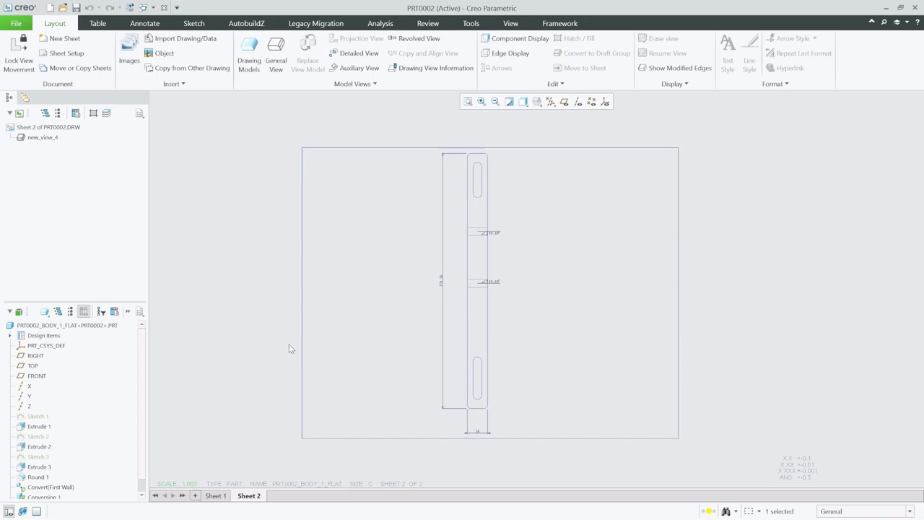
Reposition the flat pattern view and move its bottom width dimension up closer to the part
{"action": "left_click", "coordinate": [486, 247]}
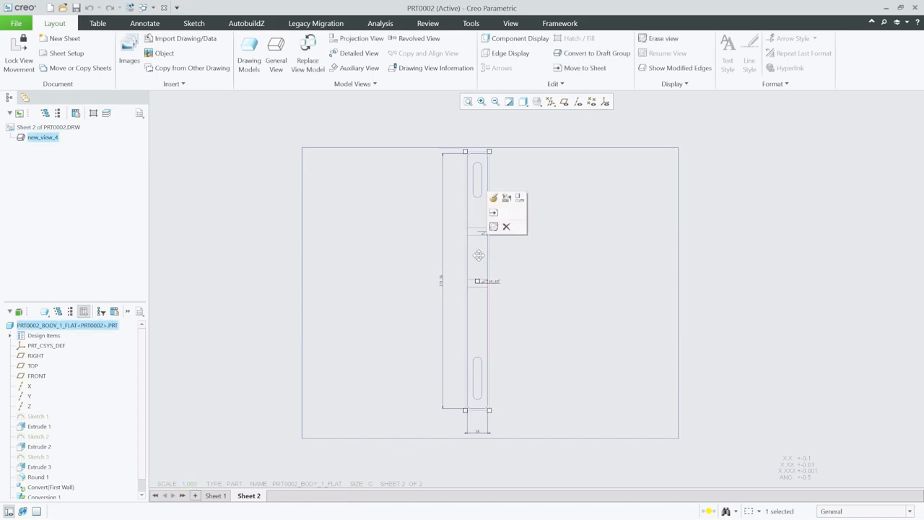
{"action": "left_click", "coordinate": [543, 275]}
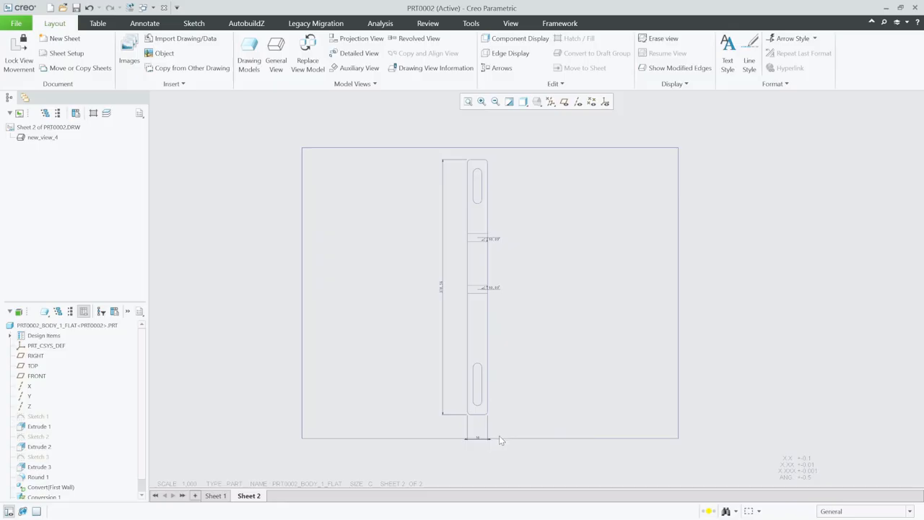
{"action": "scroll", "coordinate": [491, 436], "scroll_direction": "up", "scroll_amount": 4}
{"action": "left_click", "coordinate": [476, 436]}
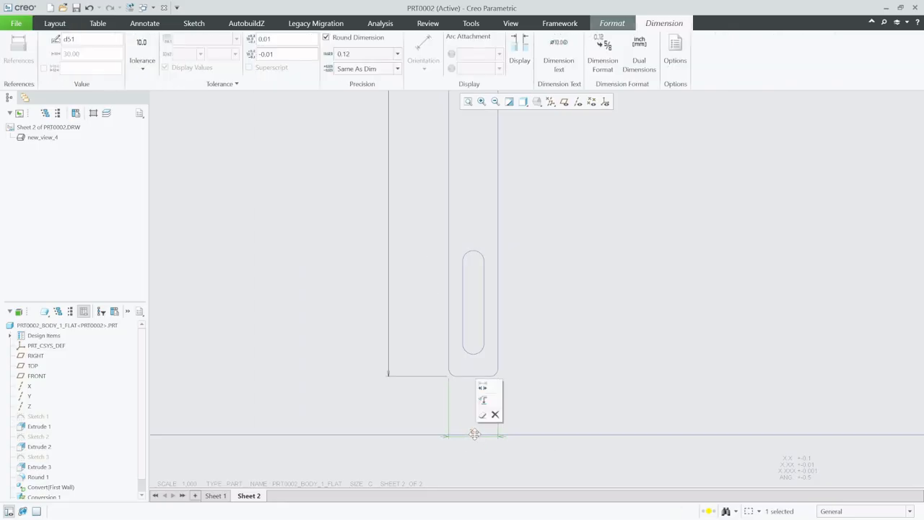
{"action": "left_click_drag", "start_coordinate": [474, 433], "coordinate": [474, 409]}
{"action": "left_click", "coordinate": [566, 338]}
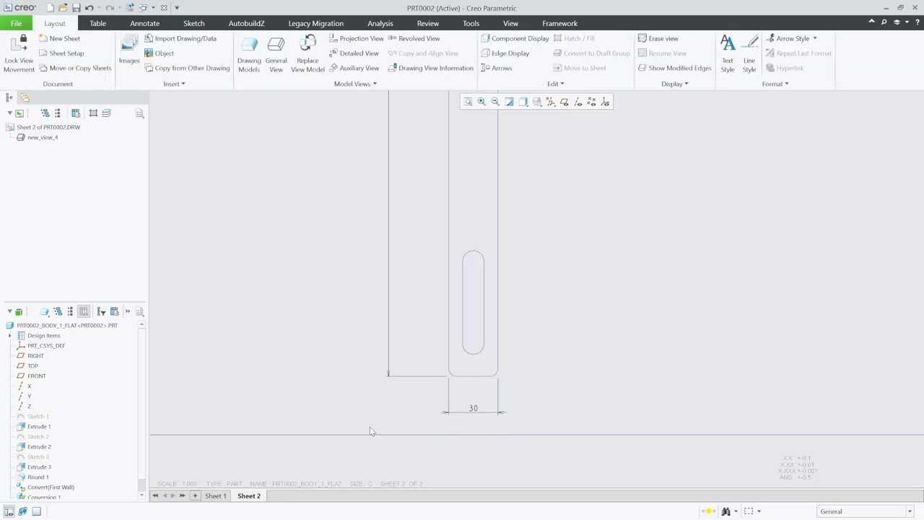
Move both bend notes out to the right of the flat pattern so their leaders point to the bend lines
{"action": "scroll", "coordinate": [370, 430], "scroll_direction": "down", "scroll_amount": 4}
{"action": "scroll", "coordinate": [444, 229], "scroll_direction": "up", "scroll_amount": 5}
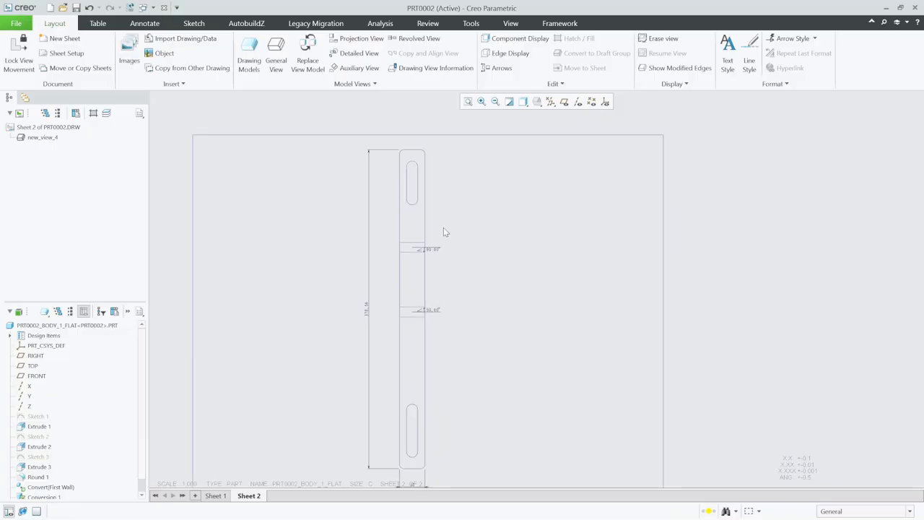
{"action": "left_click", "coordinate": [442, 253]}
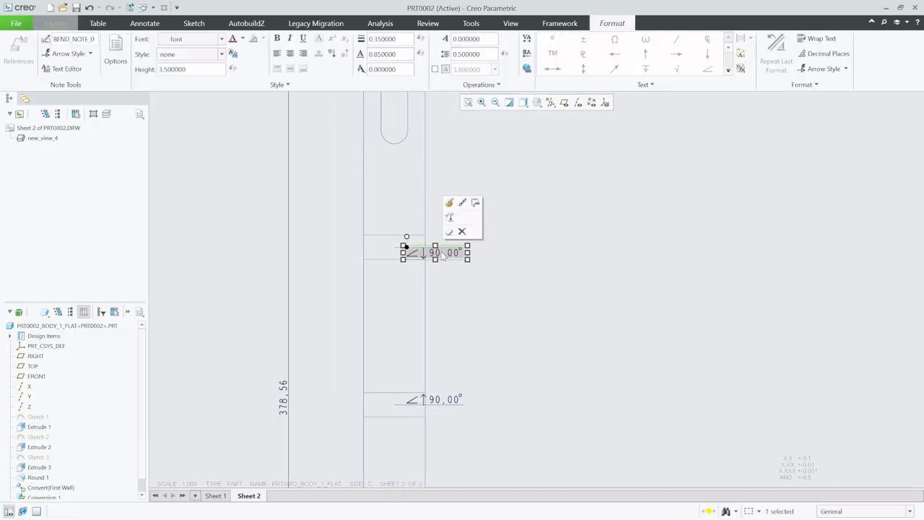
{"action": "left_click_drag", "start_coordinate": [441, 254], "coordinate": [536, 194]}
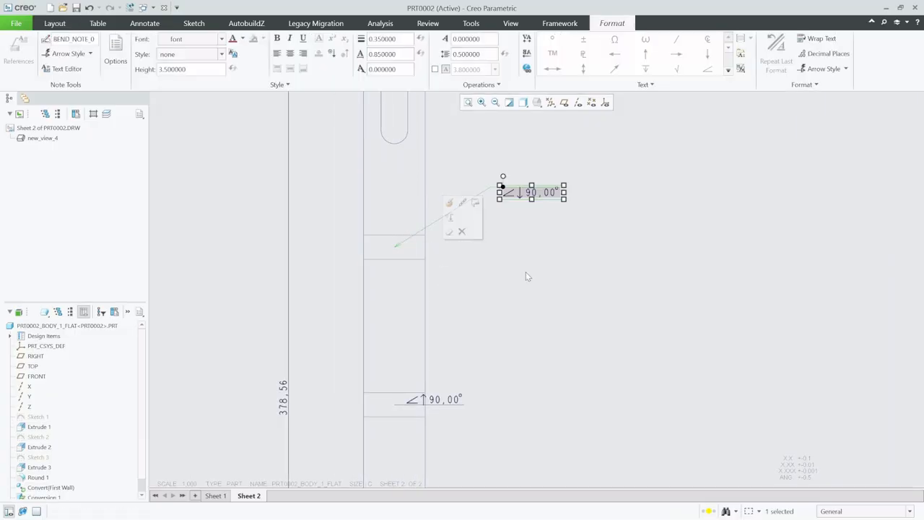
{"action": "left_click", "coordinate": [426, 402]}
{"action": "mouse_move", "coordinate": [426, 401]}
{"action": "left_mouse_down"}
{"action": "mouse_move", "coordinate": [530, 326]}
{"action": "mouse_move", "coordinate": [546, 327]}
{"action": "left_mouse_up"}
{"action": "left_click", "coordinate": [659, 242]}
Open Show Model Annotations and check the flat pattern's features for annotations that can be shown
{"action": "scroll", "coordinate": [449, 265], "scroll_direction": "down", "scroll_amount": 3}
{"action": "scroll", "coordinate": [497, 213], "scroll_direction": "down", "scroll_amount": 2}
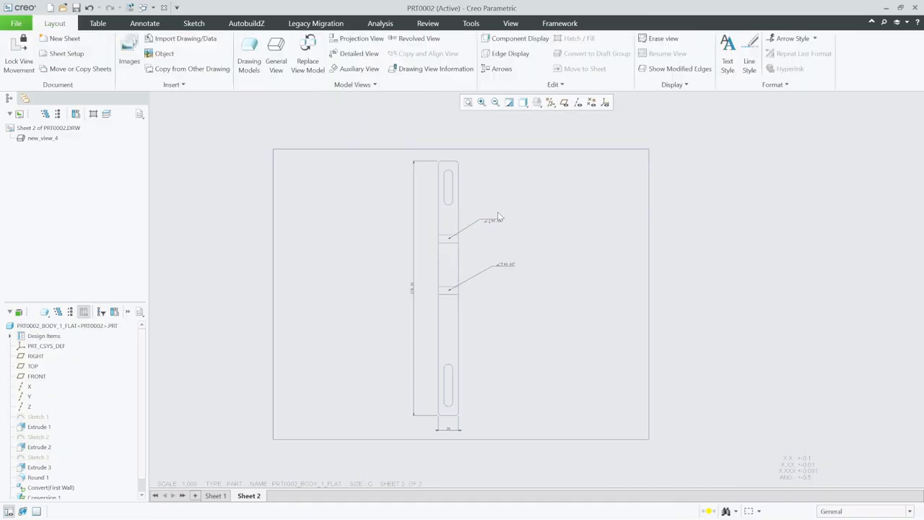
{"action": "left_click", "coordinate": [150, 23]}
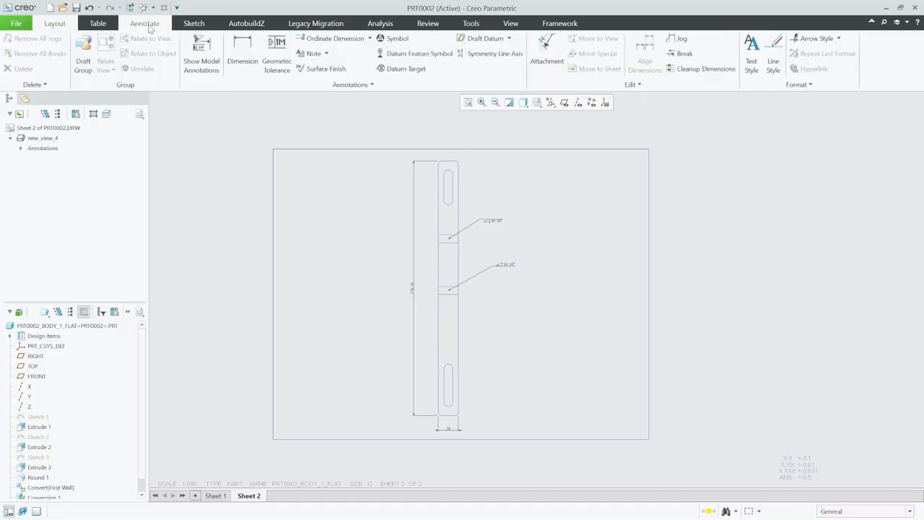
{"action": "left_click", "coordinate": [204, 50]}
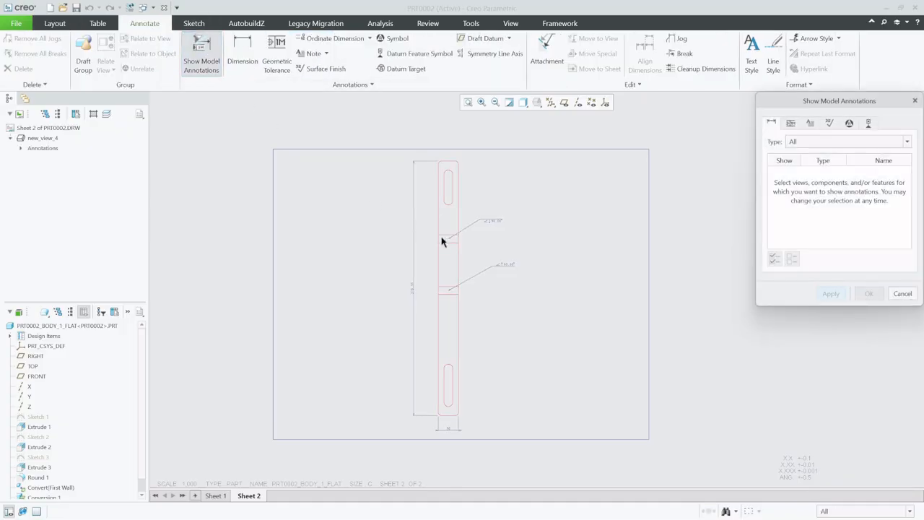
{"action": "left_click", "coordinate": [810, 124]}
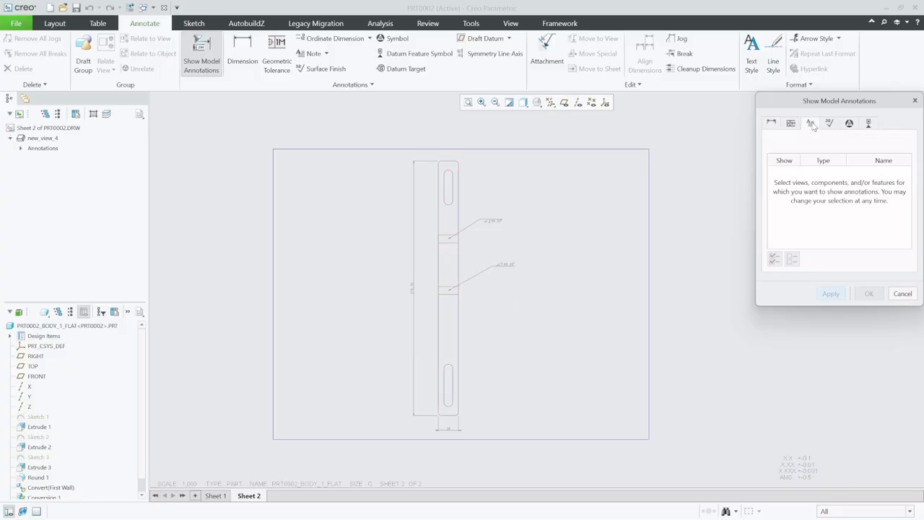
{"action": "left_click", "coordinate": [452, 240]}
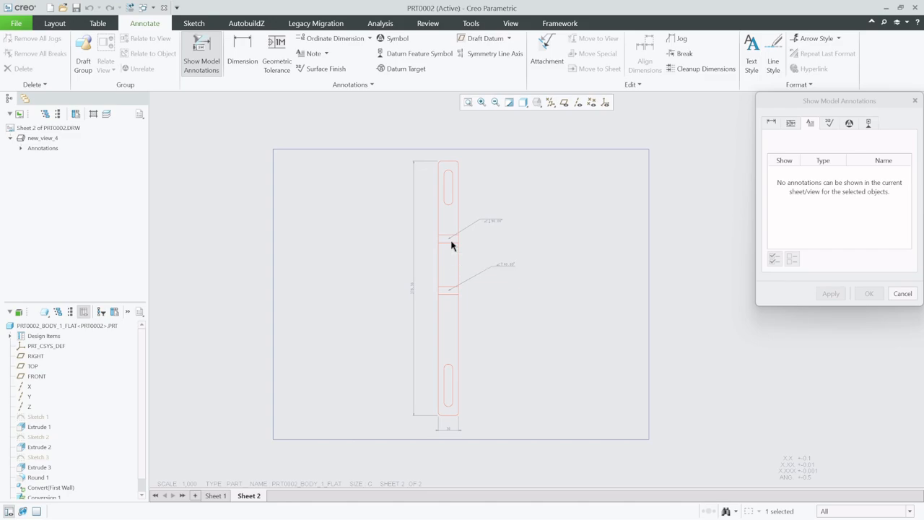
{"action": "left_click", "coordinate": [452, 245]}
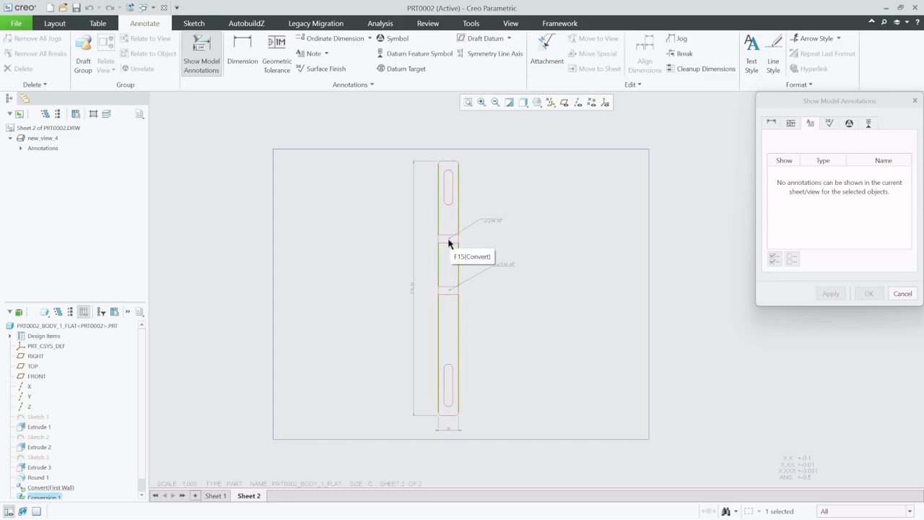
{"action": "left_click", "coordinate": [448, 242]}
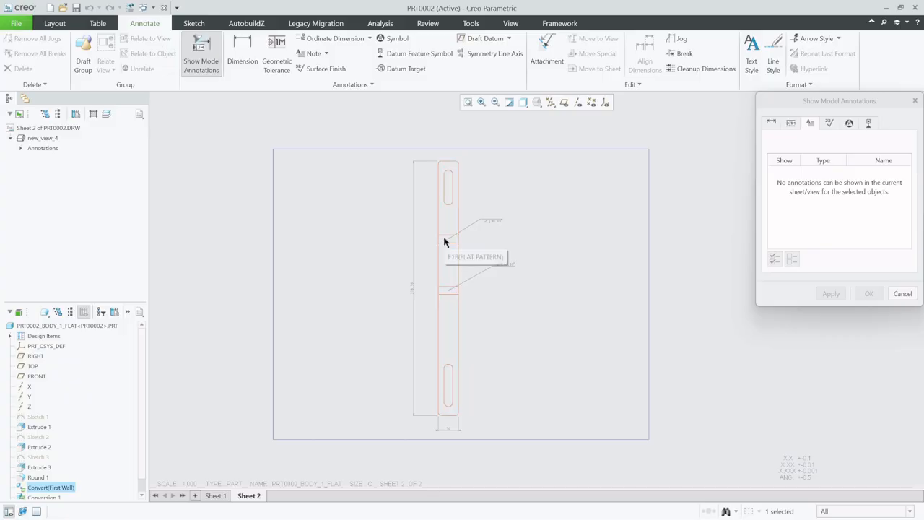
{"action": "left_click", "coordinate": [443, 241]}
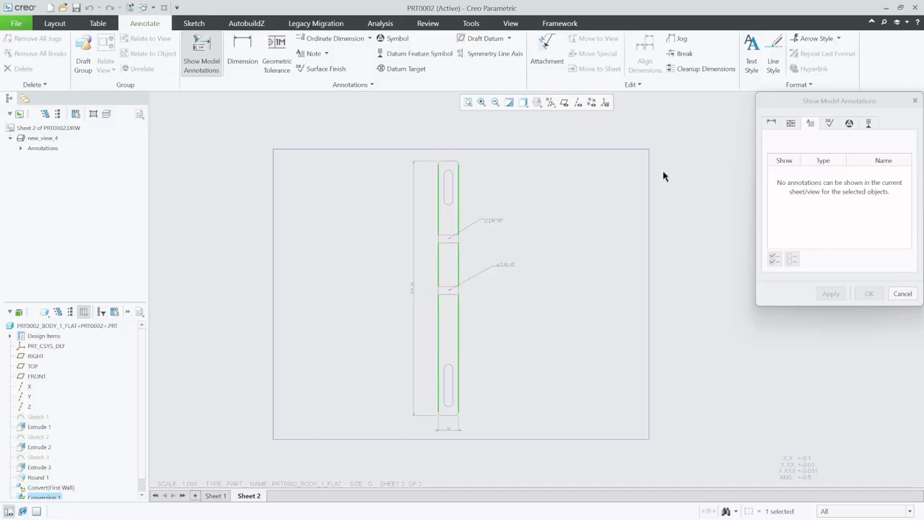
Show the datum axes A_3 and A_4 of the bend feature on the flat pattern view
{"action": "left_click", "coordinate": [868, 123]}
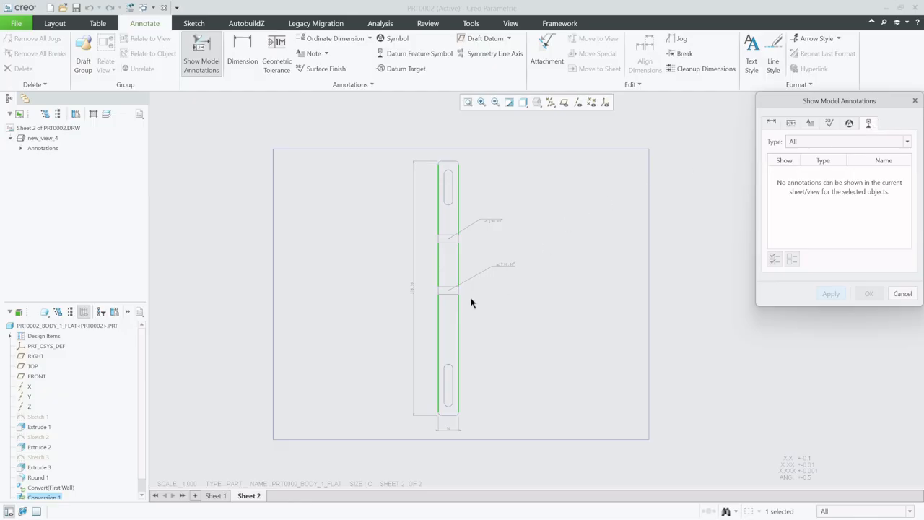
{"action": "scroll", "coordinate": [471, 302], "scroll_direction": "up", "scroll_amount": 3}
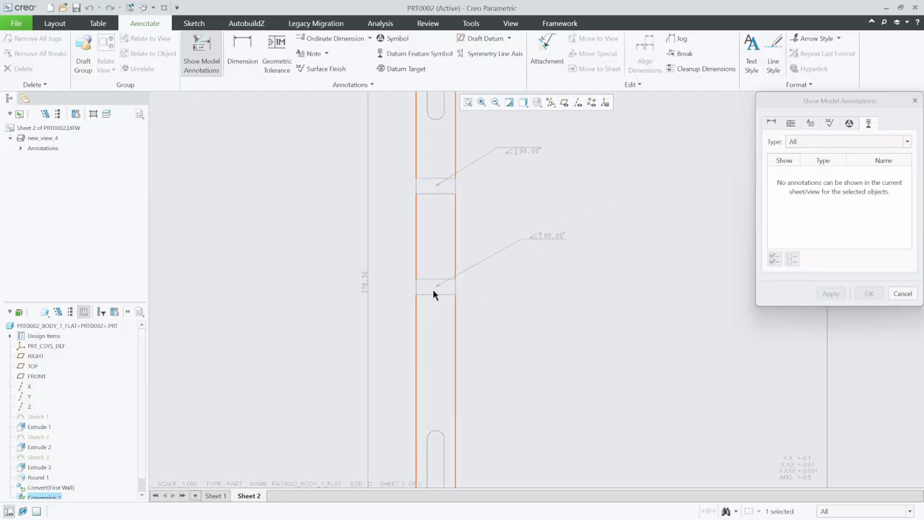
{"action": "left_click", "coordinate": [433, 294]}
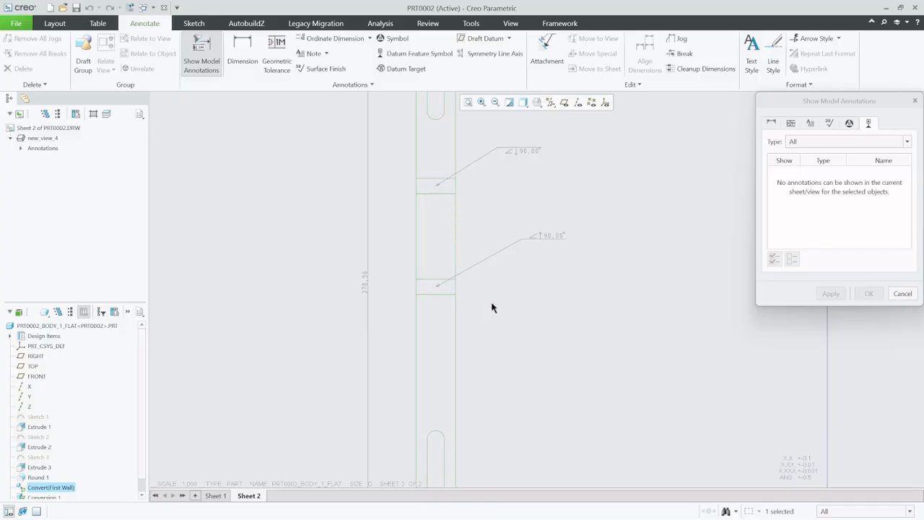
{"action": "left_click", "coordinate": [439, 296]}
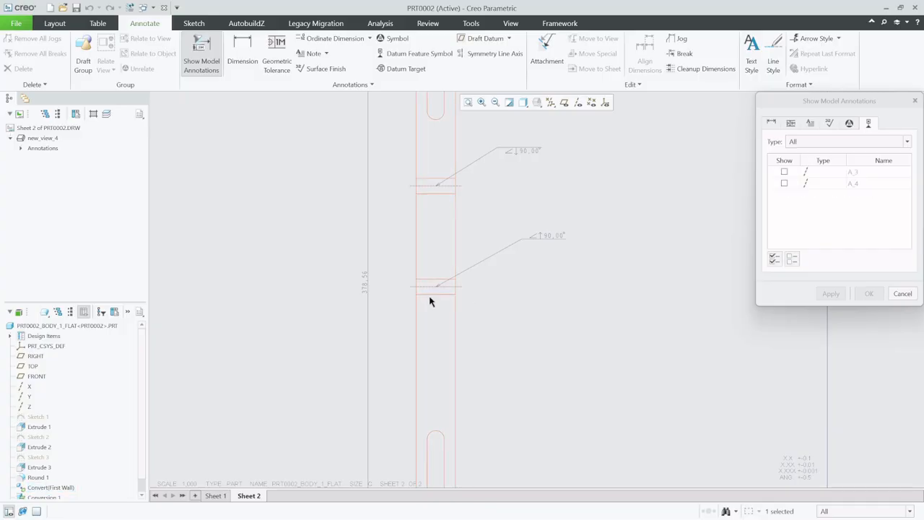
{"action": "scroll", "coordinate": [429, 301], "scroll_direction": "down", "scroll_amount": 2}
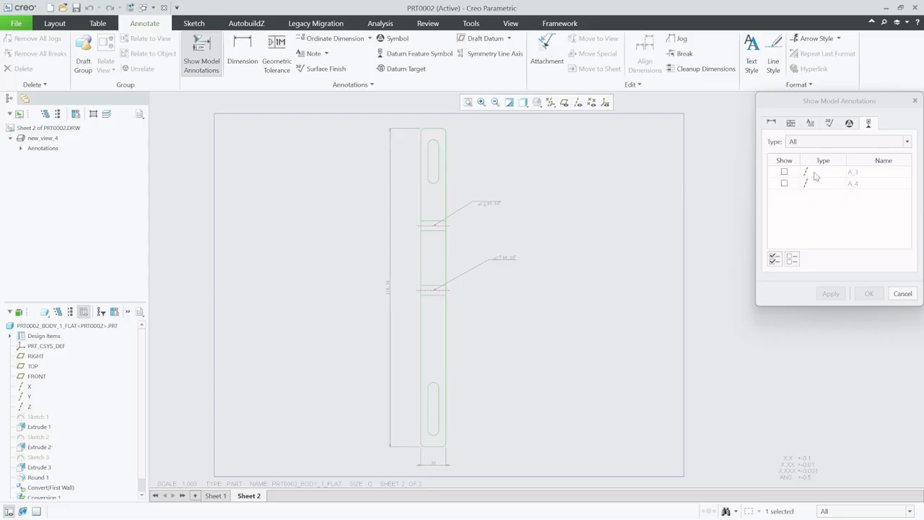
{"action": "left_click", "coordinate": [783, 172]}
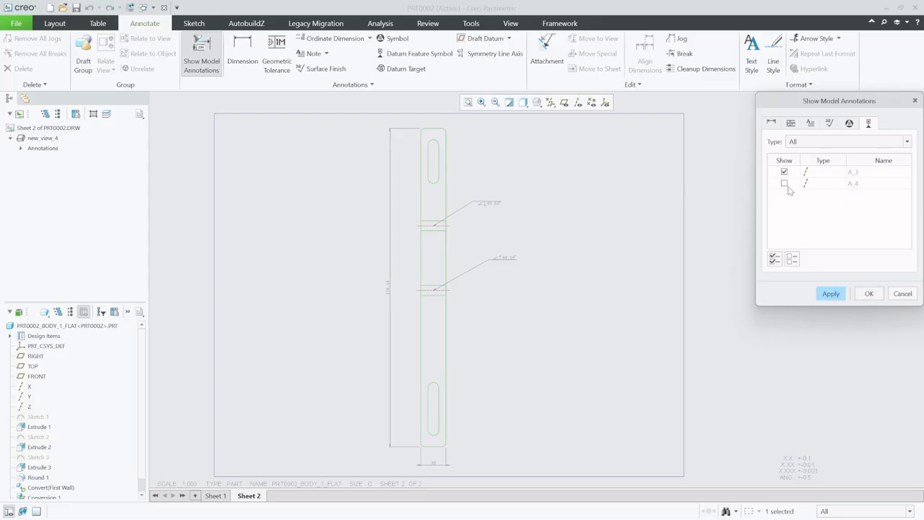
{"action": "left_click", "coordinate": [784, 183]}
{"action": "left_click", "coordinate": [830, 293]}
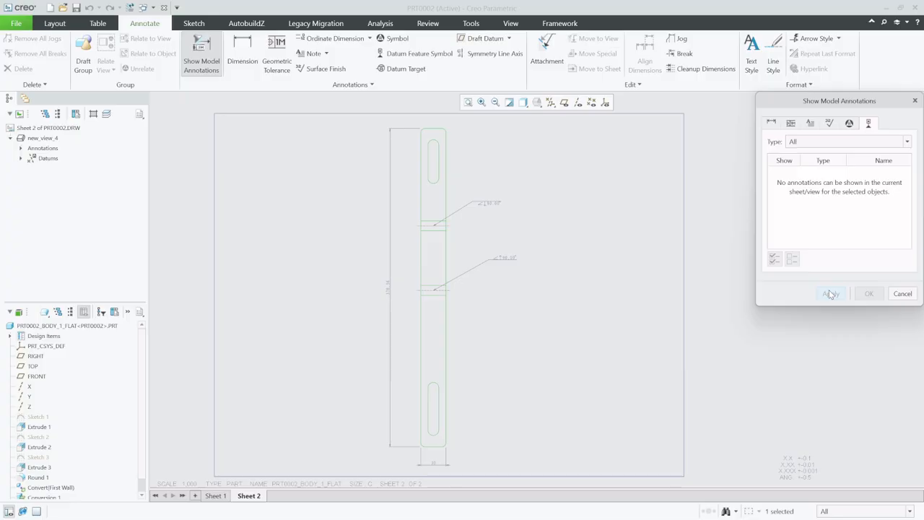
Check the flat pattern view for further model annotations under another annotation type, then close the dialog
{"action": "left_click", "coordinate": [809, 124]}
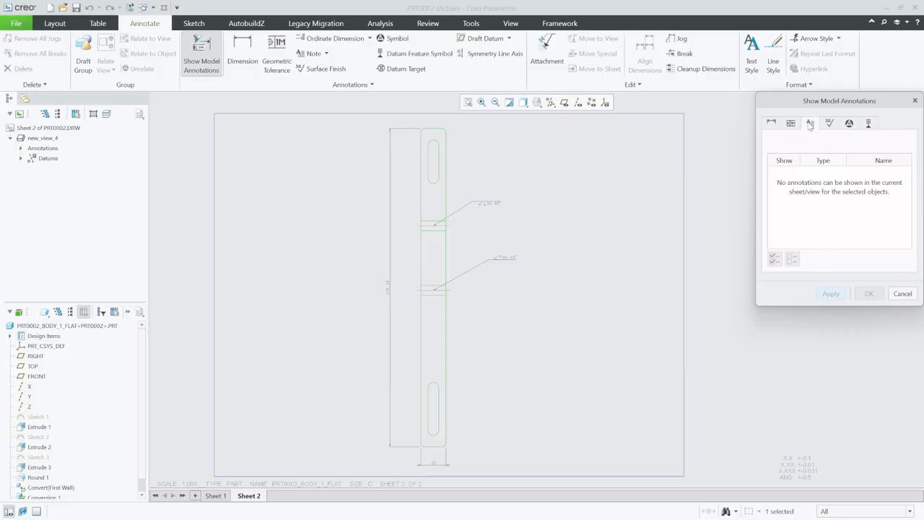
{"action": "left_click", "coordinate": [443, 296]}
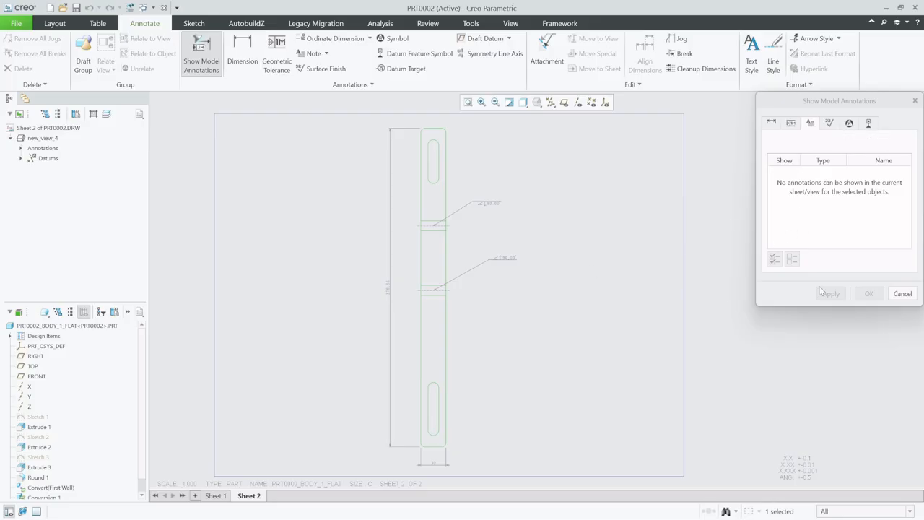
{"action": "left_click", "coordinate": [903, 293]}
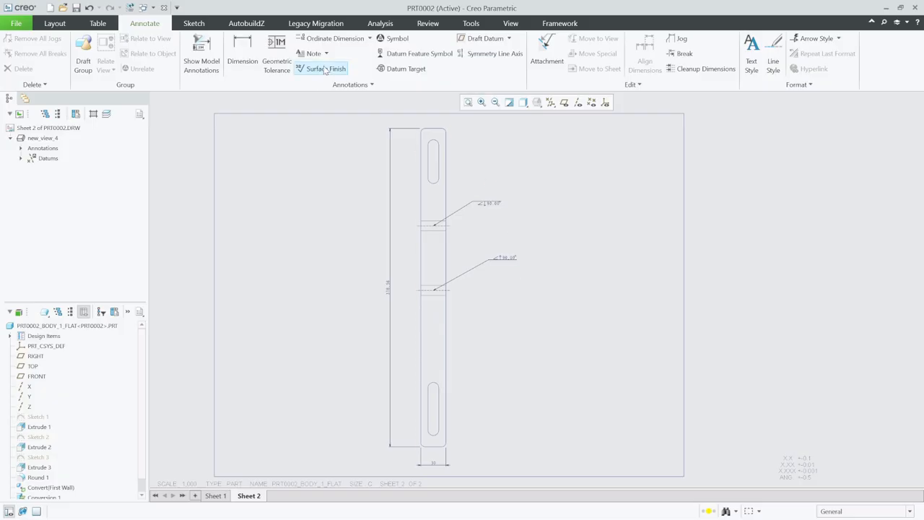
Dimension the distance from the flat pattern's top edge to the first bend axis, placing it to the right
{"action": "left_click", "coordinate": [238, 49]}
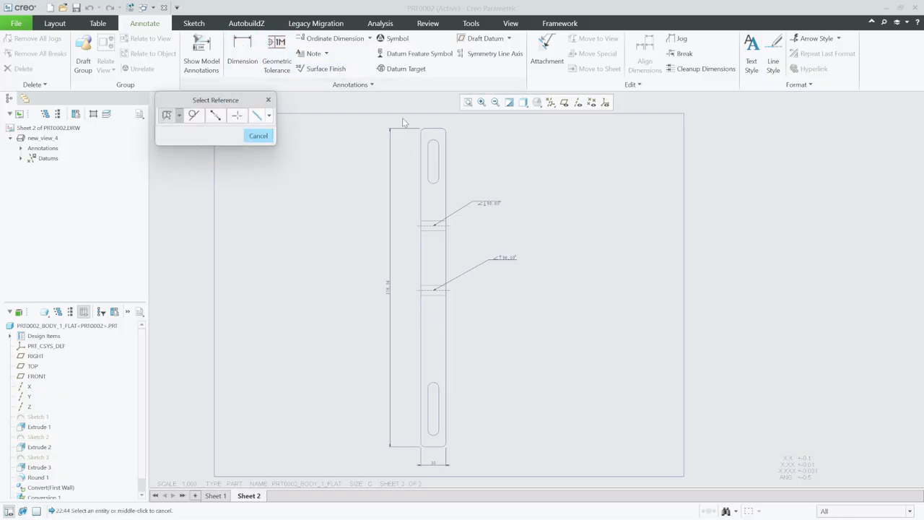
{"action": "left_click", "coordinate": [431, 129]}
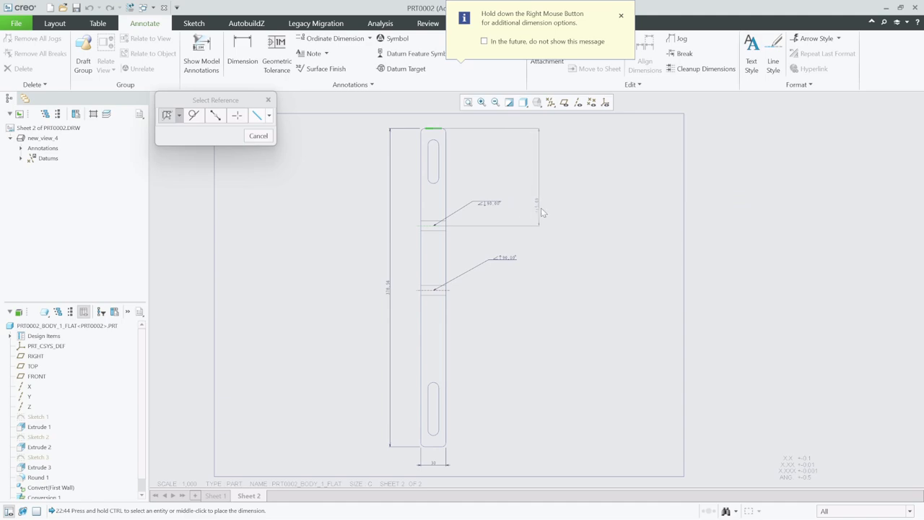
{"action": "middle_click", "coordinate": [522, 180]}
{"action": "left_click", "coordinate": [549, 179]}
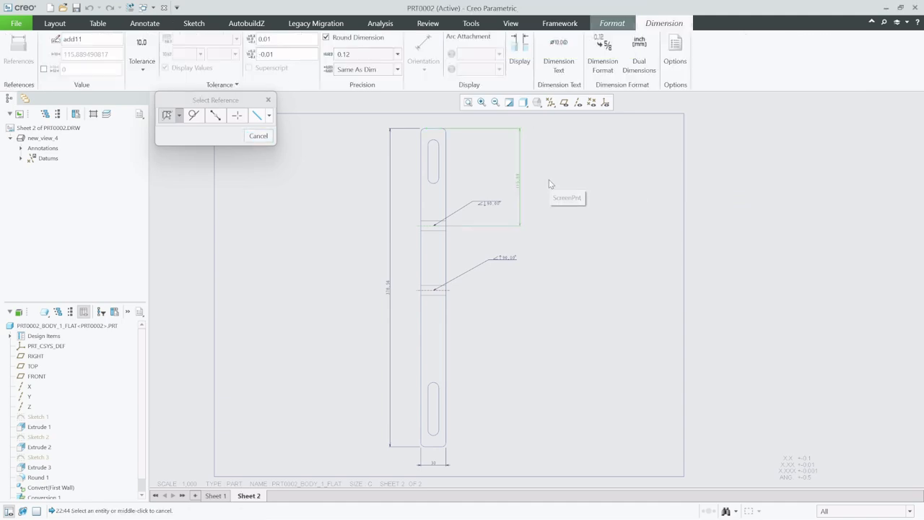
Dimension the distance from the flat pattern's bottom edge to the second bend axis, placing it to the right
{"action": "left_click", "coordinate": [436, 446]}
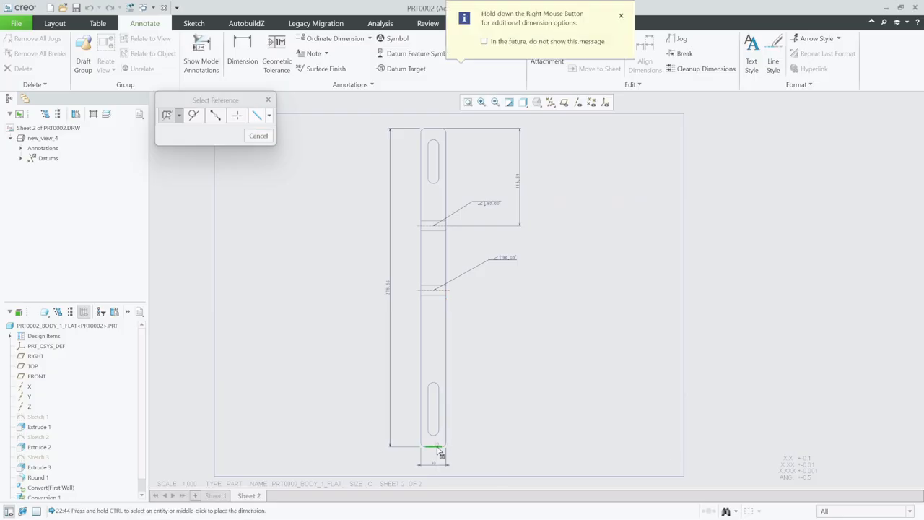
{"action": "left_click", "coordinate": [453, 292], "text": "ctrl"}
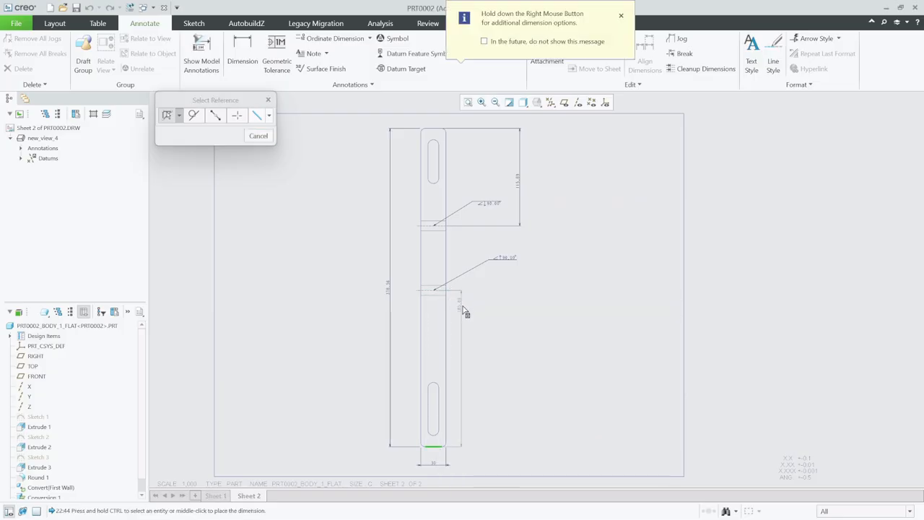
{"action": "middle_click", "coordinate": [469, 375]}
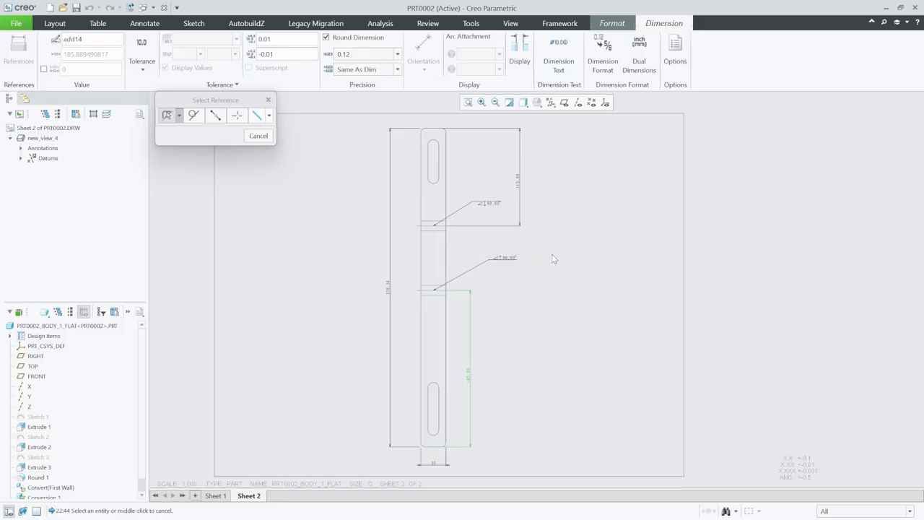
{"action": "middle_click", "coordinate": [573, 268]}
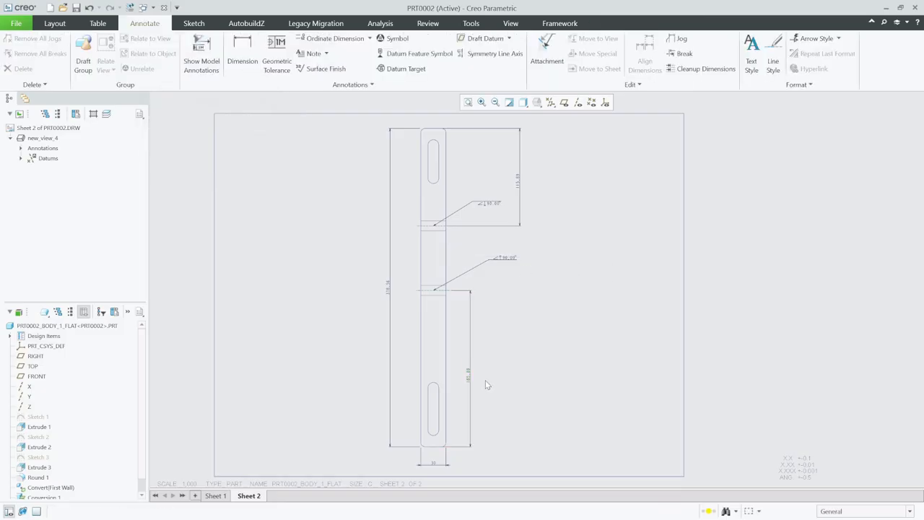
Add a new third sheet to the drawing
{"action": "mouse_move", "coordinate": [256, 498]}
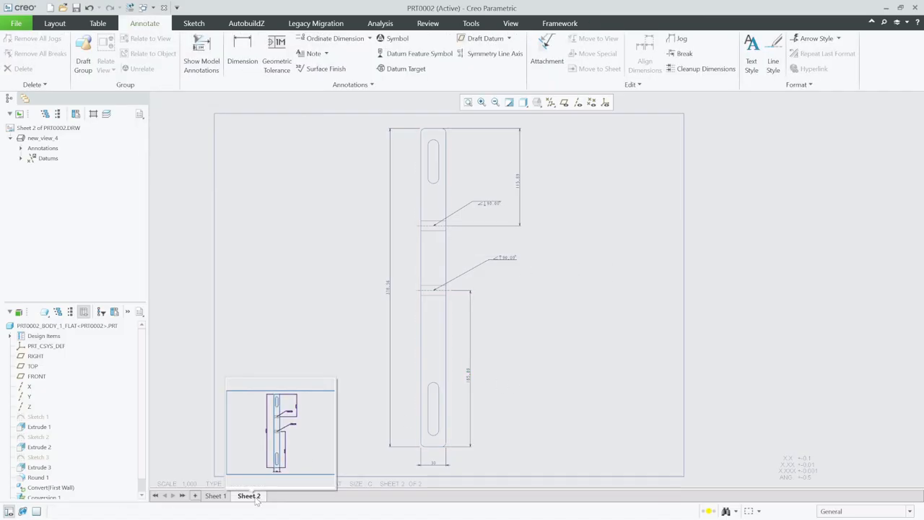
{"action": "right_click", "coordinate": [257, 498]}
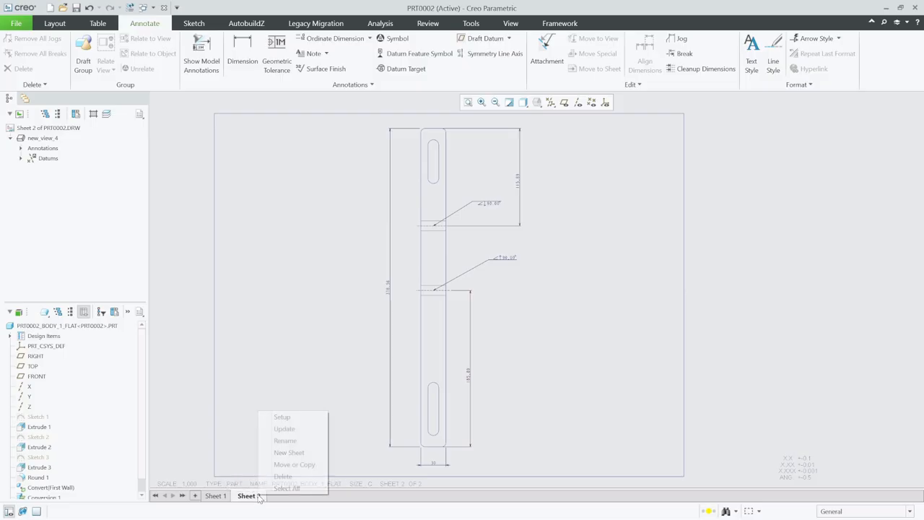
{"action": "left_click", "coordinate": [194, 495]}
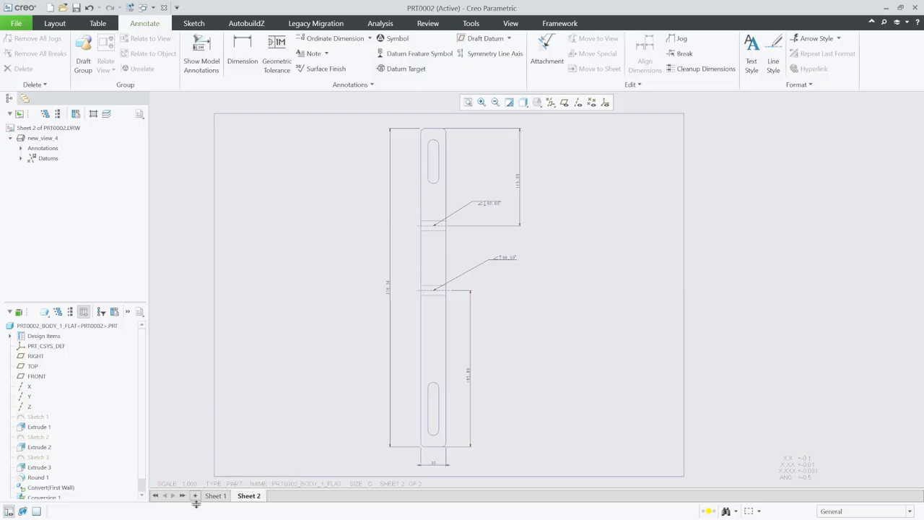
{"action": "left_click", "coordinate": [194, 495]}
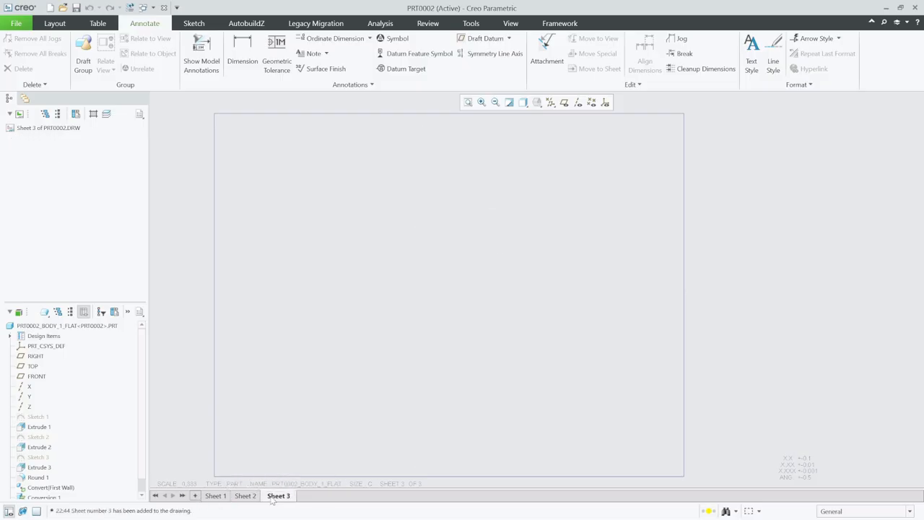
Place a general view of the flat pattern near the sheet's centre with the FRONT orientation
{"action": "right_click", "coordinate": [432, 286]}
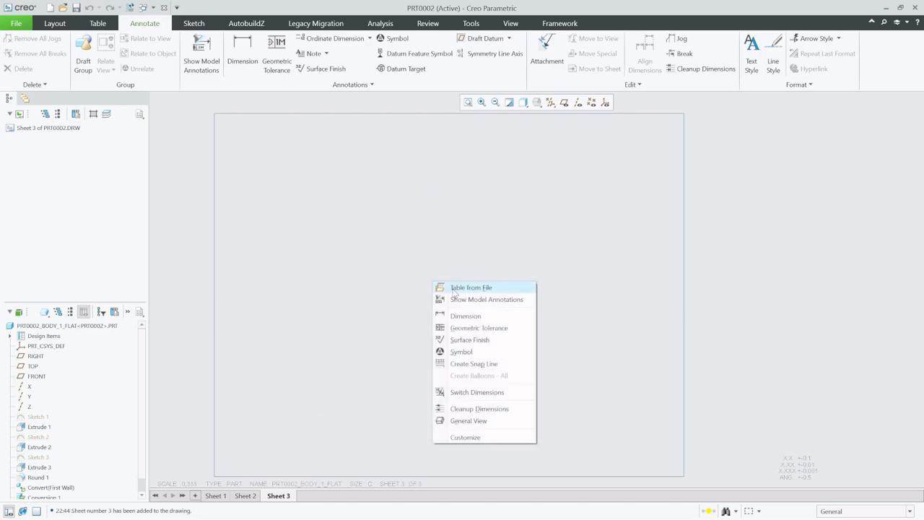
{"action": "left_click", "coordinate": [469, 420]}
{"action": "left_click", "coordinate": [479, 337]}
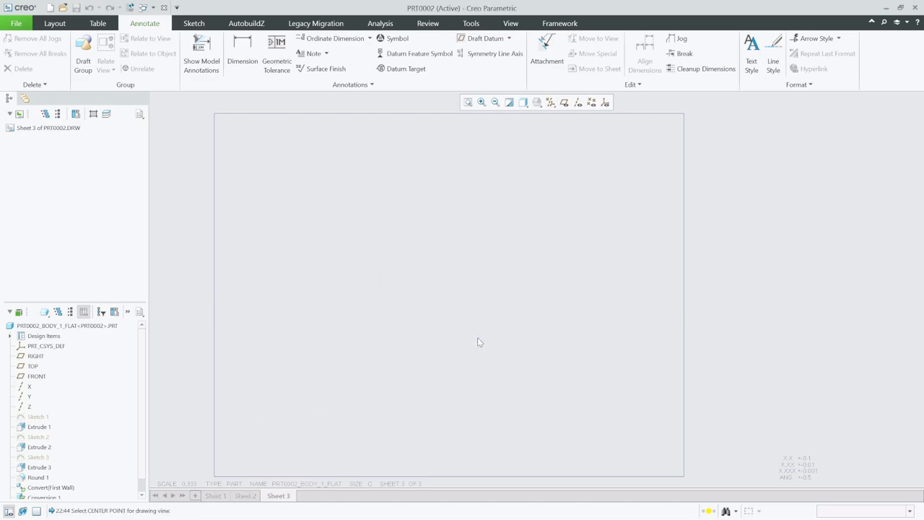
{"action": "left_click", "coordinate": [431, 265]}
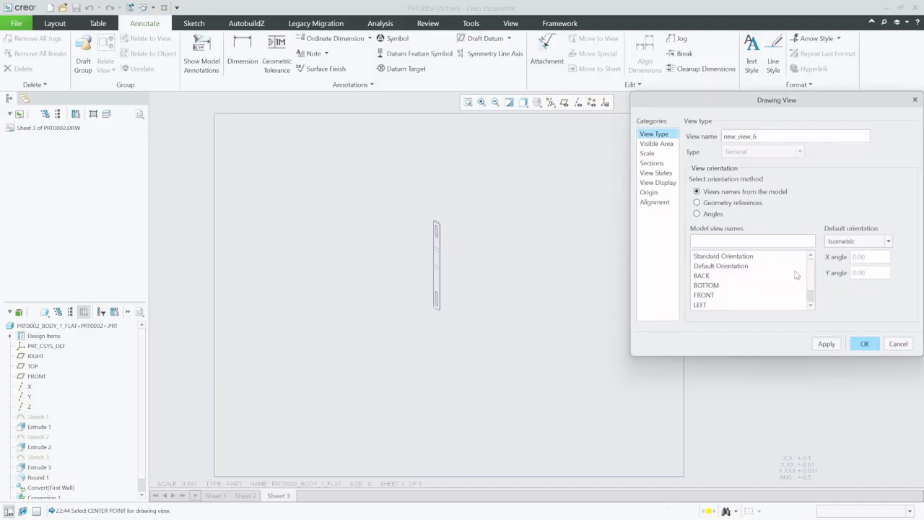
{"action": "left_click", "coordinate": [711, 295]}
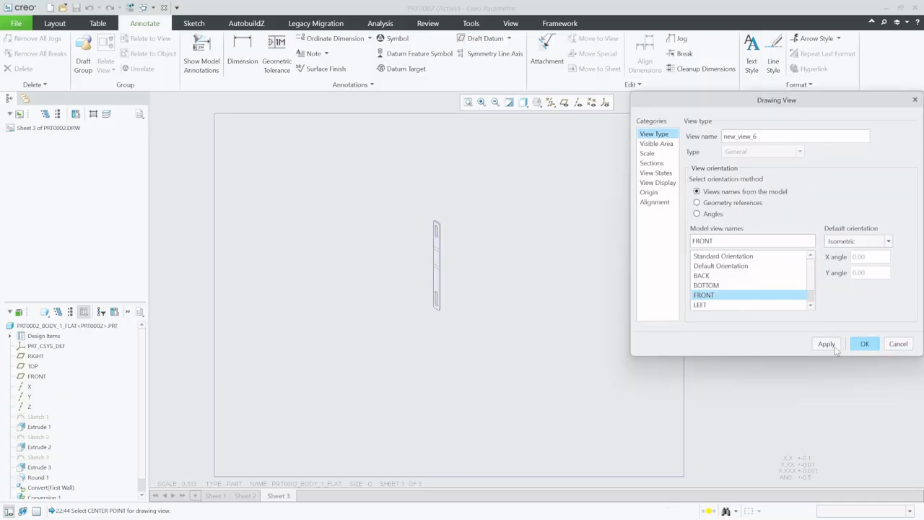
{"action": "left_click", "coordinate": [826, 343]}
Set the new view's custom scale to 1
{"action": "left_click", "coordinate": [663, 154]}
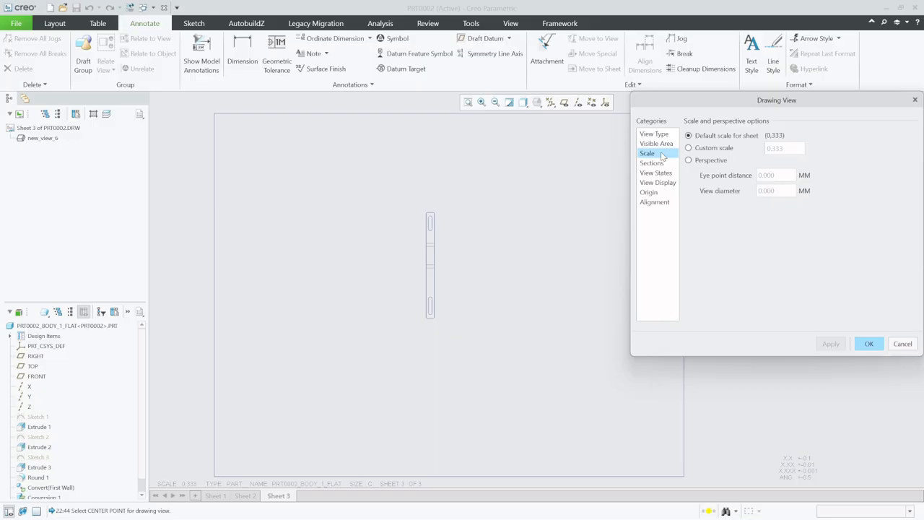
{"action": "left_click", "coordinate": [726, 150]}
{"action": "type", "text": "1"}
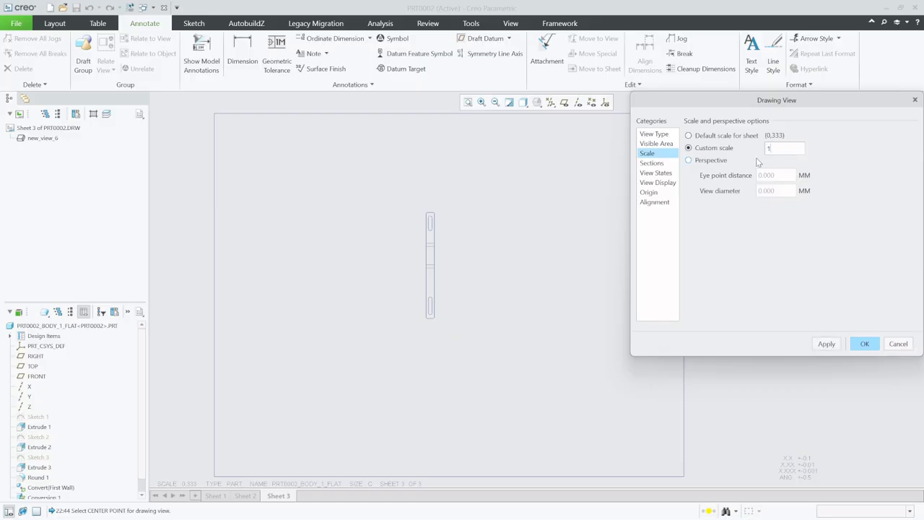
{"action": "left_click", "coordinate": [827, 344]}
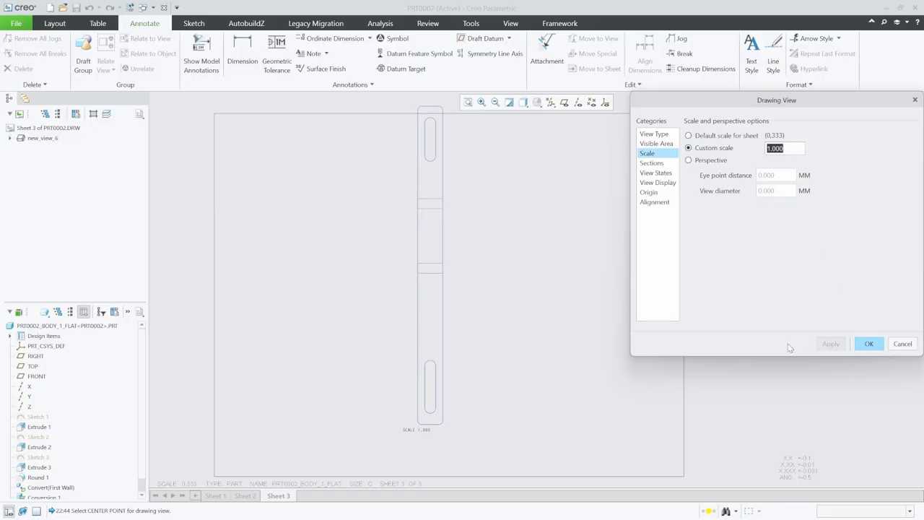
Set the view's tangent edges display style to None and close the Drawing View dialog
{"action": "left_click", "coordinate": [665, 184]}
{"action": "left_click", "coordinate": [787, 166]}
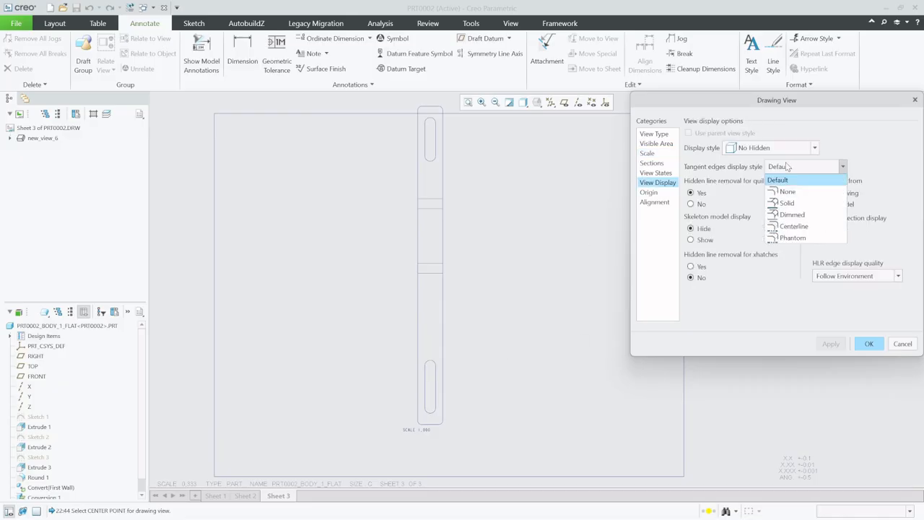
{"action": "left_click", "coordinate": [811, 191]}
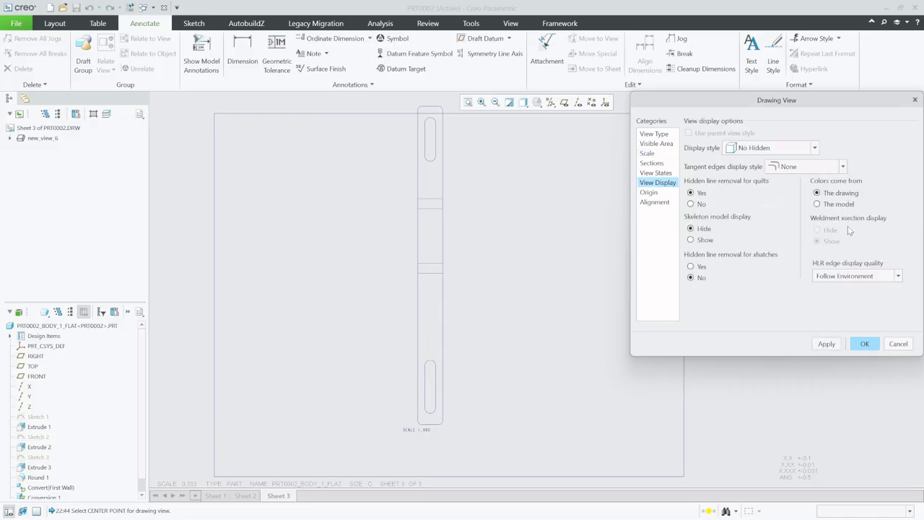
{"action": "left_click", "coordinate": [834, 345]}
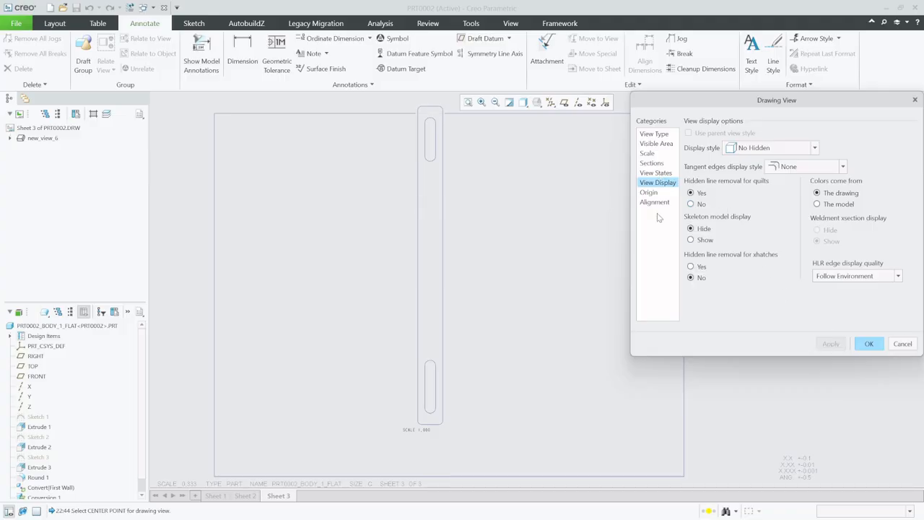
{"action": "left_click", "coordinate": [869, 344]}
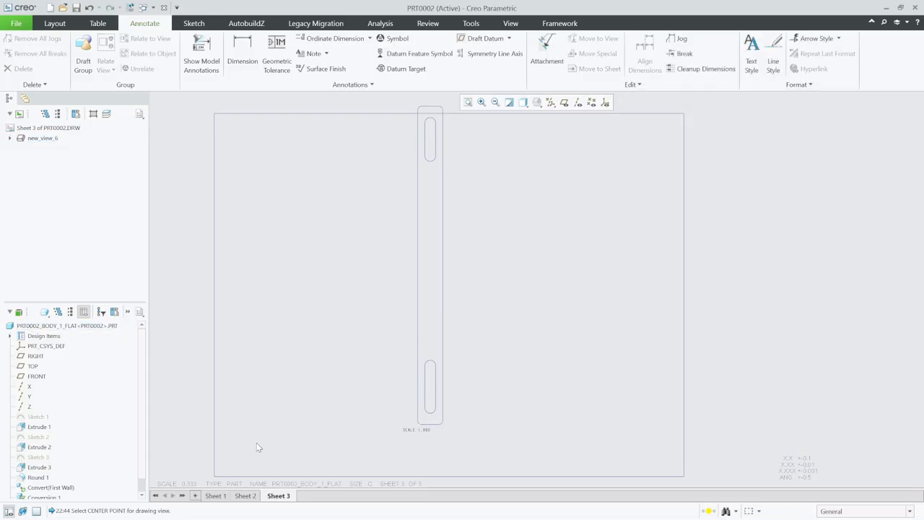
Turn off the sheet format display for Sheet 3 in the sheet setup
{"action": "right_click", "coordinate": [281, 496]}
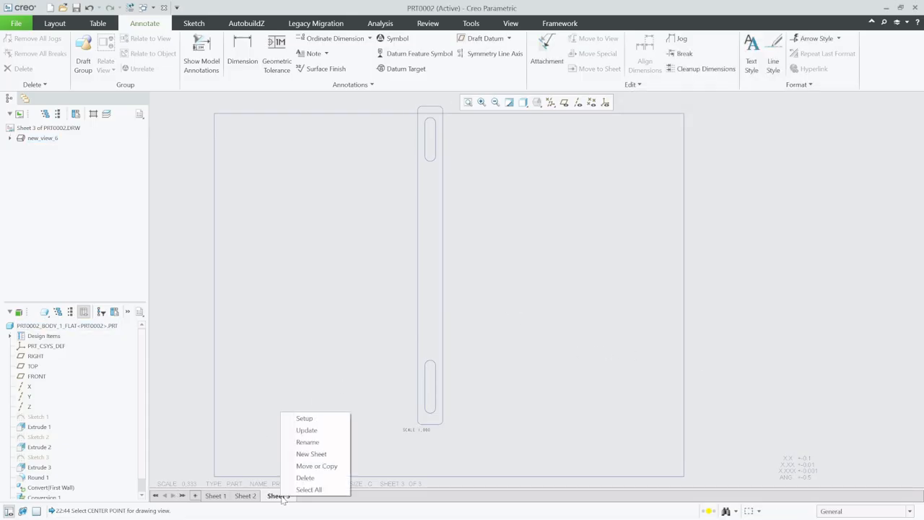
{"action": "left_click", "coordinate": [320, 419]}
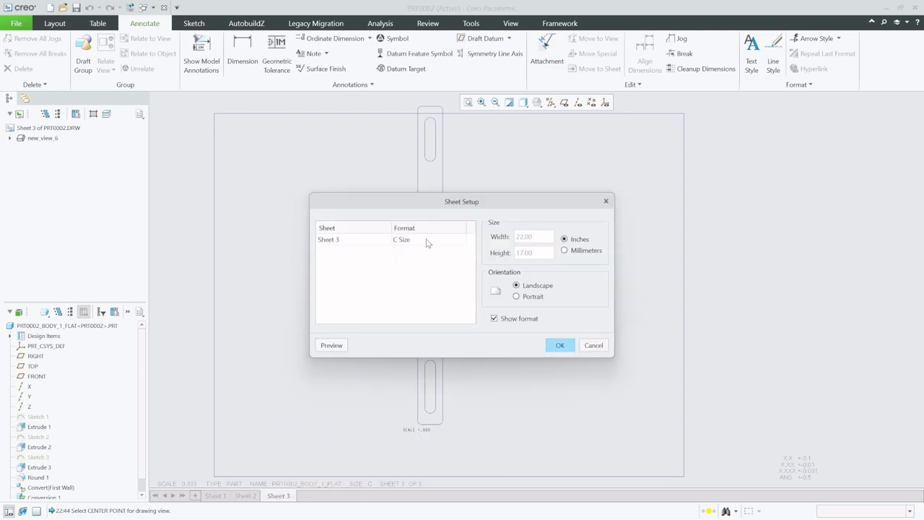
{"action": "left_click", "coordinate": [494, 318]}
{"action": "left_click", "coordinate": [560, 345]}
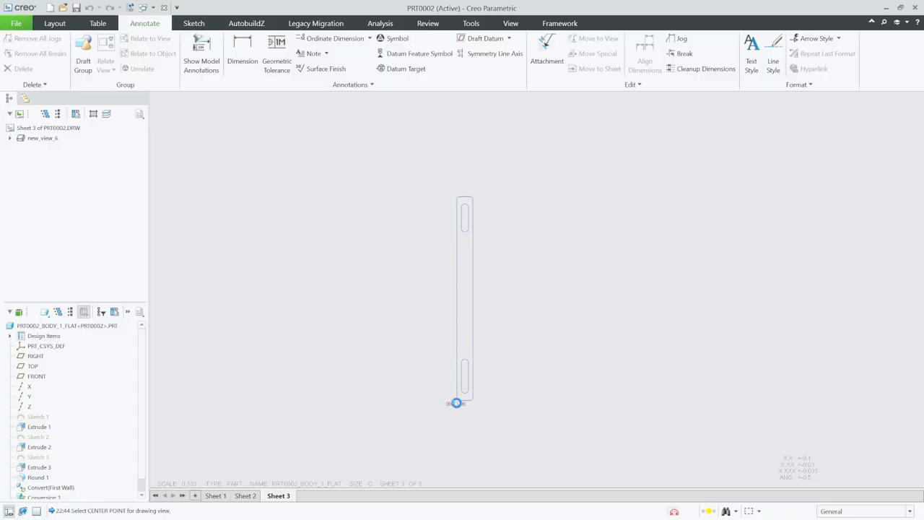
Show the bend datum axes A_3 and A_4 on the new flat pattern view through Show Model Annotations
{"action": "double_click", "coordinate": [456, 403]}
{"action": "left_click", "coordinate": [463, 408]}
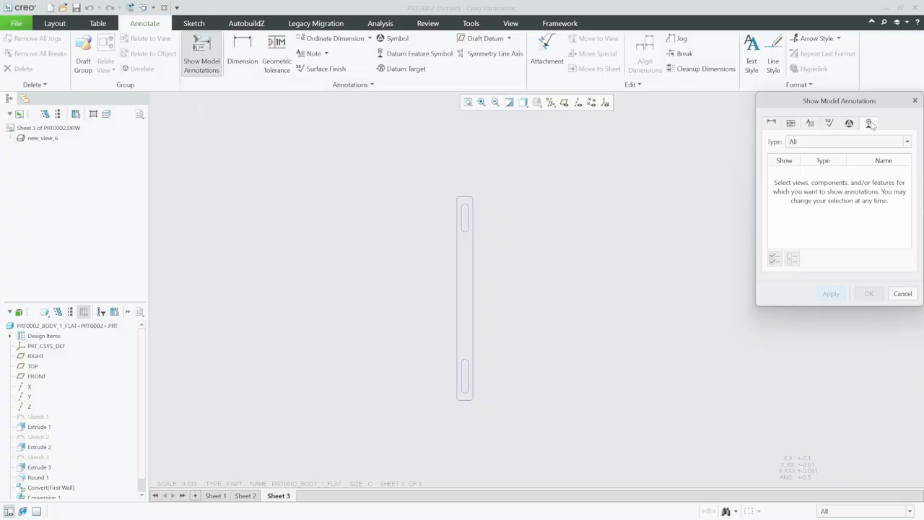
{"action": "left_click", "coordinate": [468, 280]}
{"action": "left_click", "coordinate": [468, 281]}
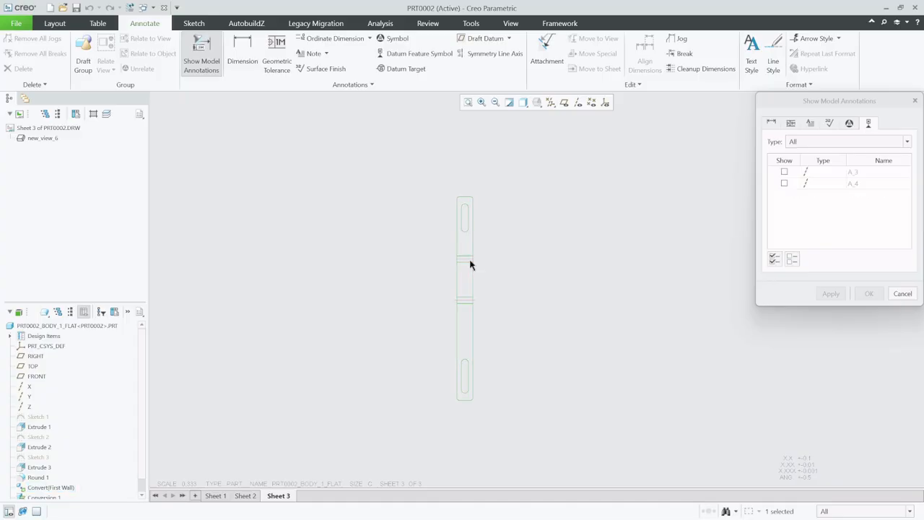
{"action": "left_click", "coordinate": [774, 259]}
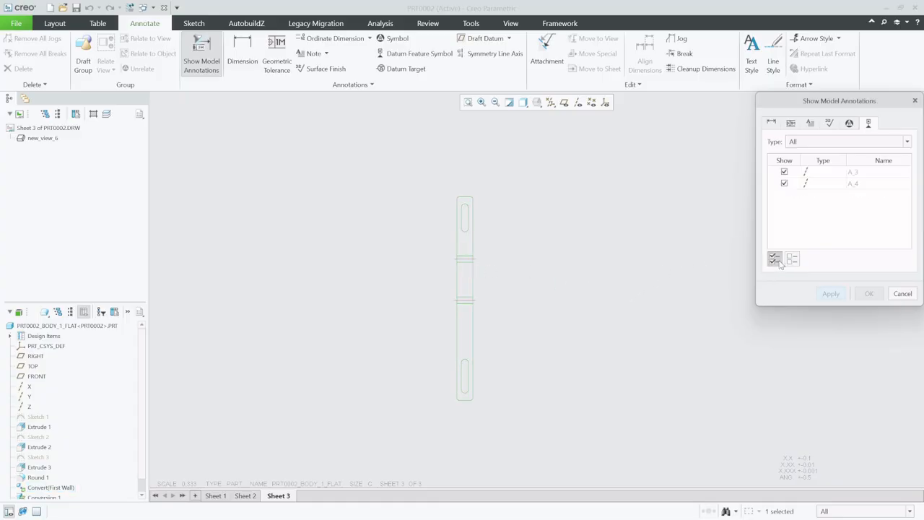
{"action": "left_click", "coordinate": [870, 293]}
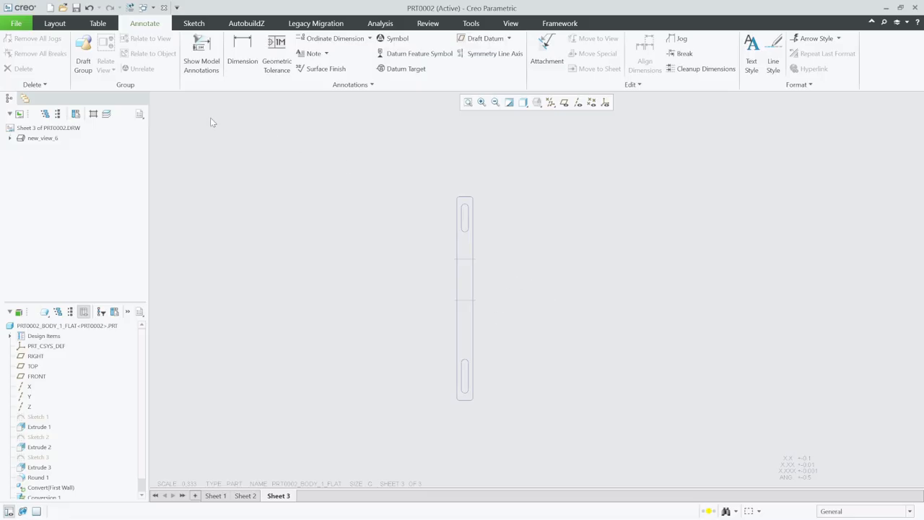
Open the Export setup for the drawing
{"action": "left_click", "coordinate": [16, 23]}
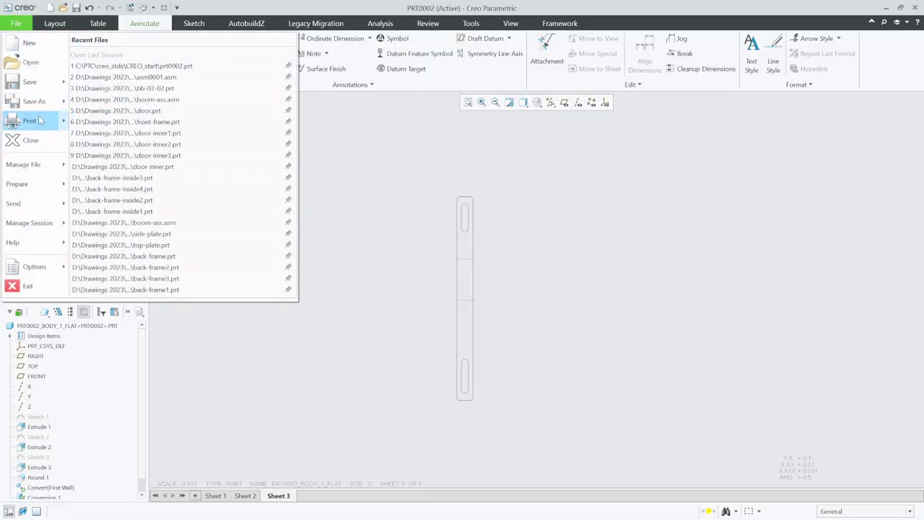
{"action": "mouse_move", "coordinate": [33, 101]}
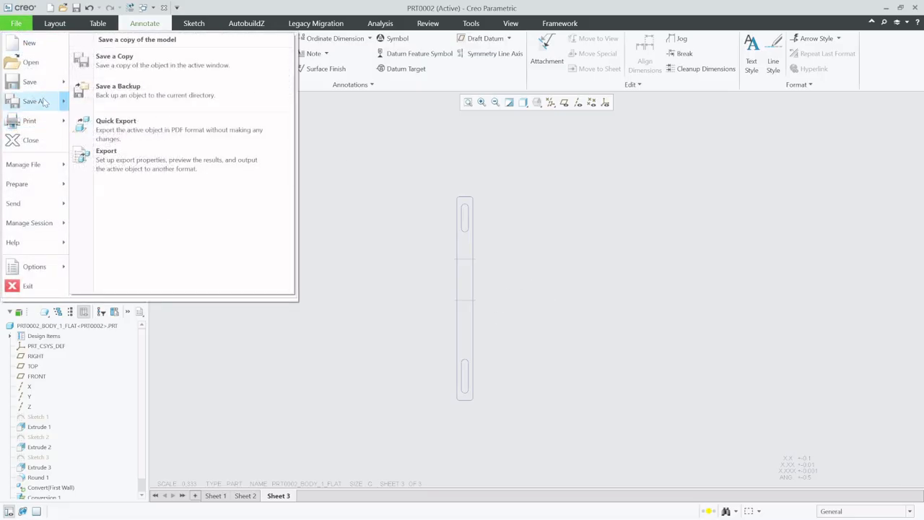
{"action": "left_click", "coordinate": [149, 160]}
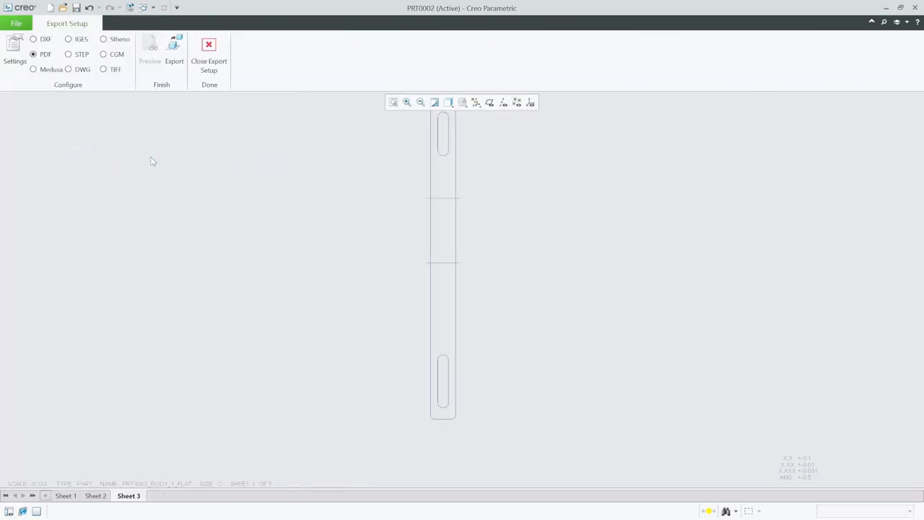
Export the current sheet as a DXF file named prt0002_3 and close the Export setup
{"action": "left_click", "coordinate": [44, 44]}
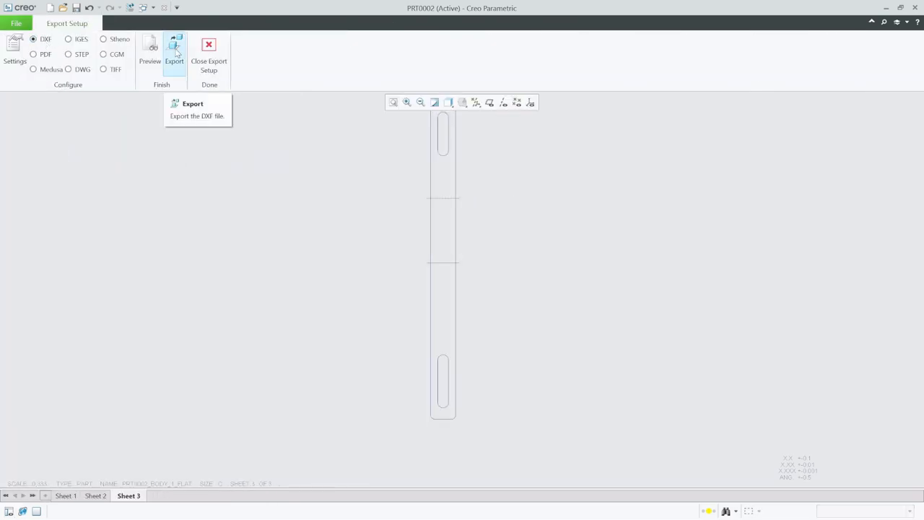
{"action": "left_click", "coordinate": [176, 51]}
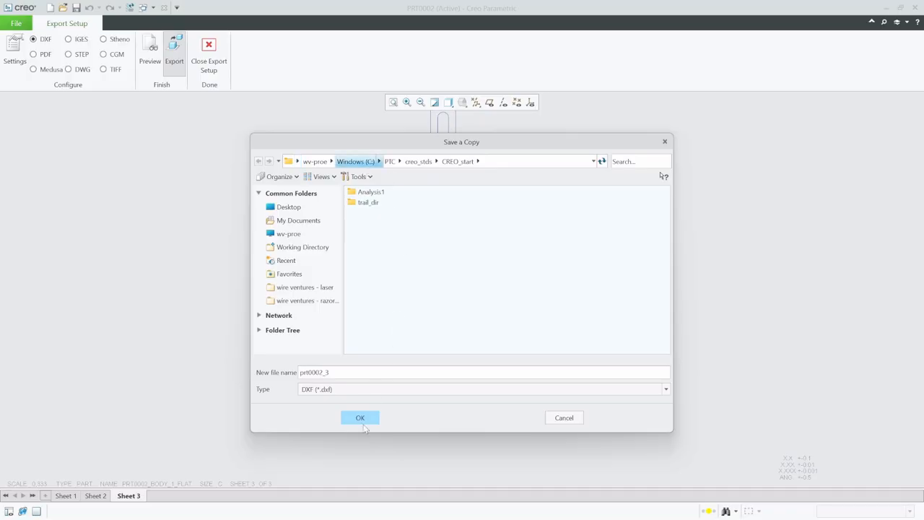
{"action": "left_click", "coordinate": [361, 424]}
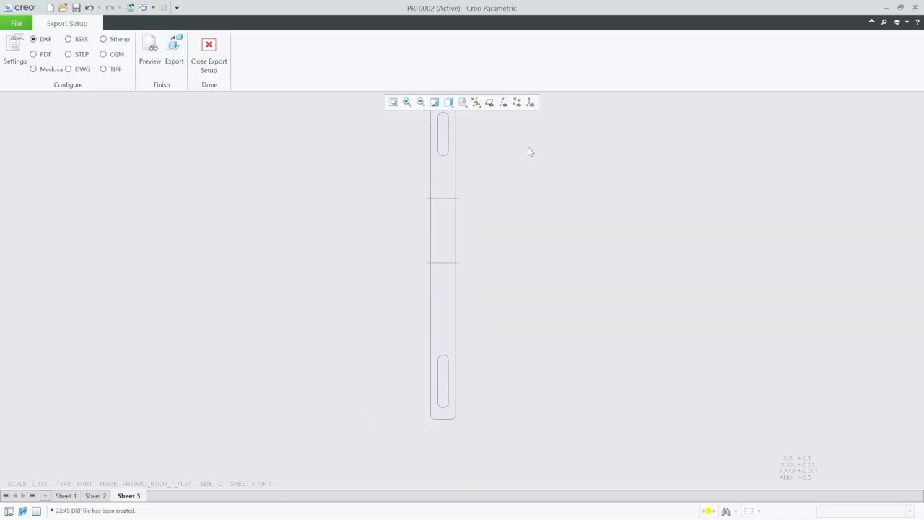
{"action": "scroll", "coordinate": [355, 330], "scroll_direction": "down", "scroll_amount": 2}
{"action": "scroll", "coordinate": [439, 233], "scroll_direction": "up", "scroll_amount": 1}
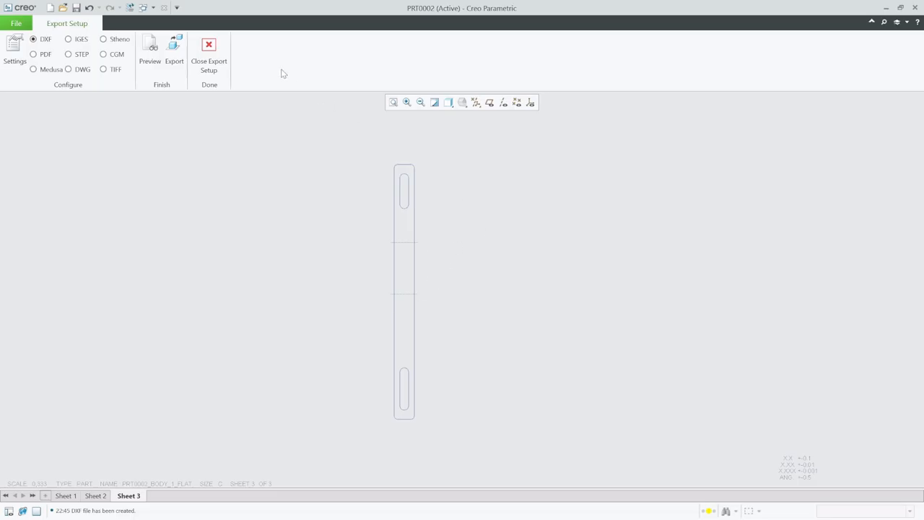
{"action": "left_click", "coordinate": [209, 52]}
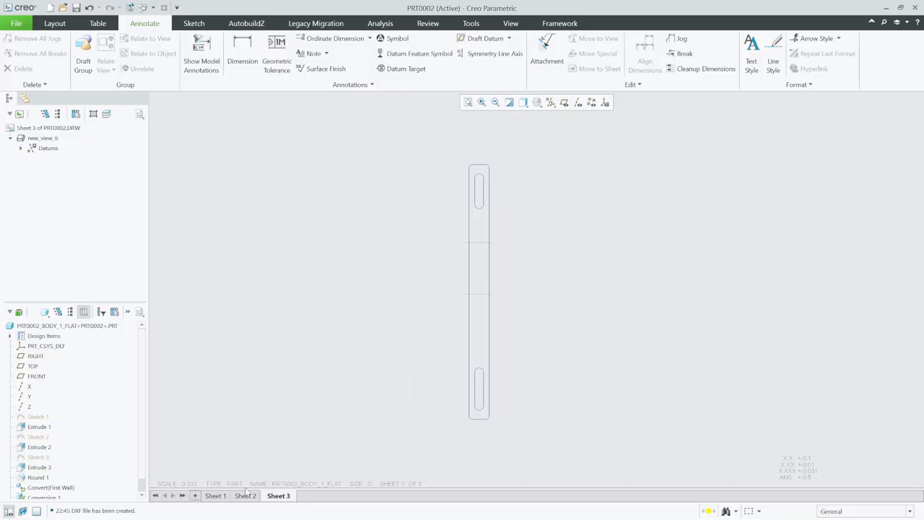
Switch to Sheet 1 of the drawing
{"action": "left_click", "coordinate": [223, 496]}
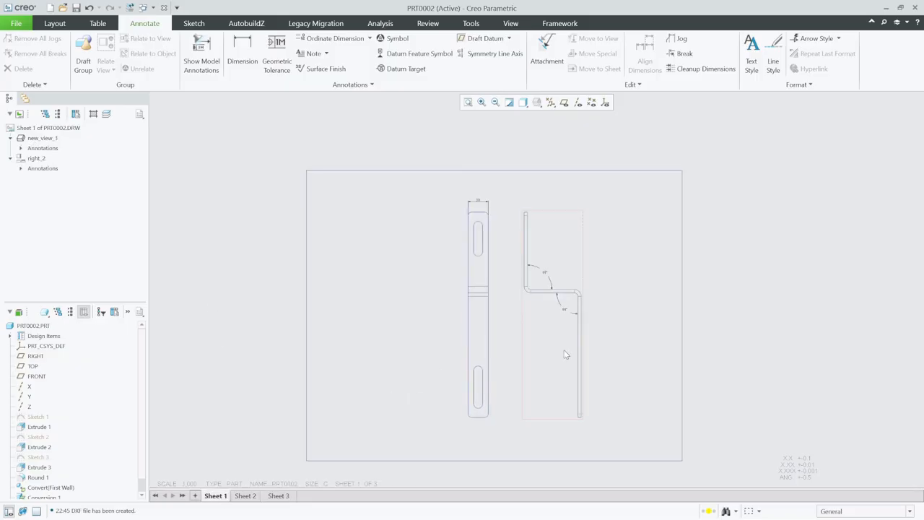
{"action": "scroll", "coordinate": [577, 346], "scroll_direction": "up", "scroll_amount": 2}
{"action": "scroll", "coordinate": [599, 338], "scroll_direction": "down", "scroll_amount": 1}
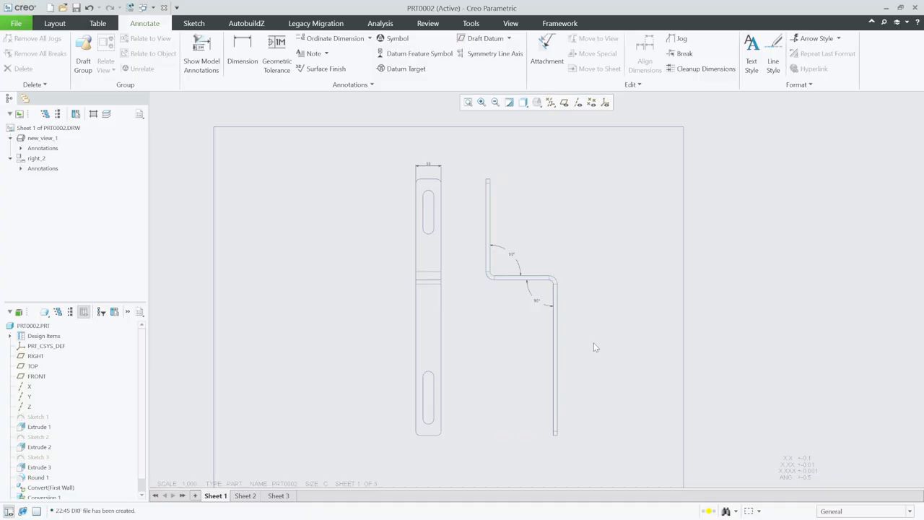